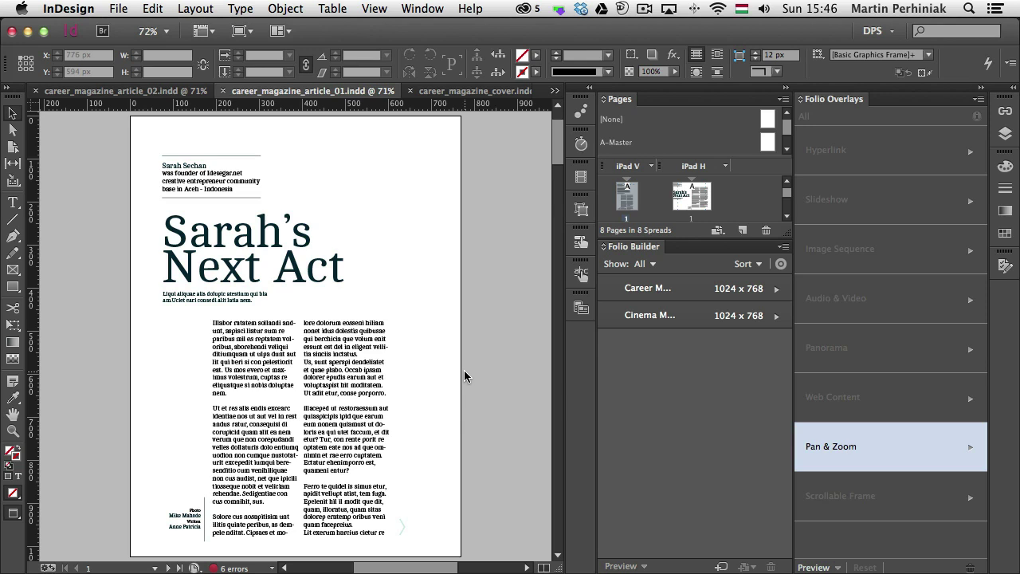
- Shorten the two-column body text frame on the first page to about 200 px high
click(362, 373)
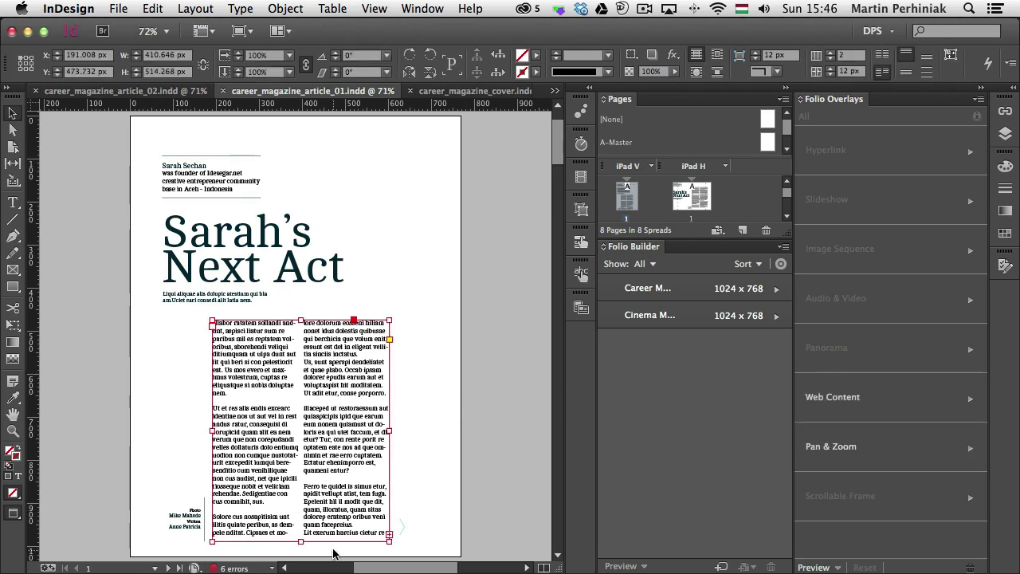
drag(301, 541, 337, 406)
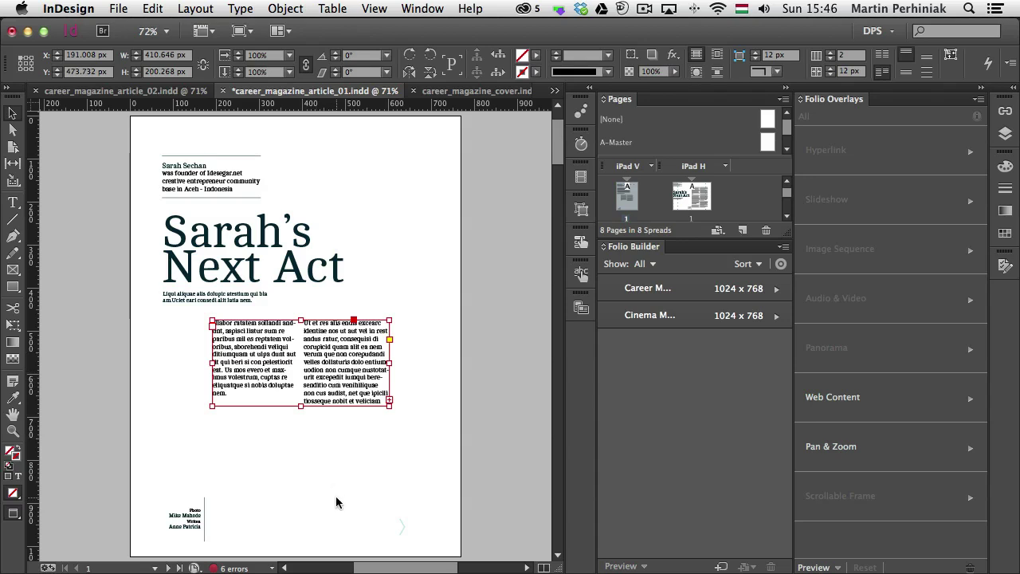
click(336, 502)
- Set the body text frame to a single column in Text Frame Options
click(354, 403)
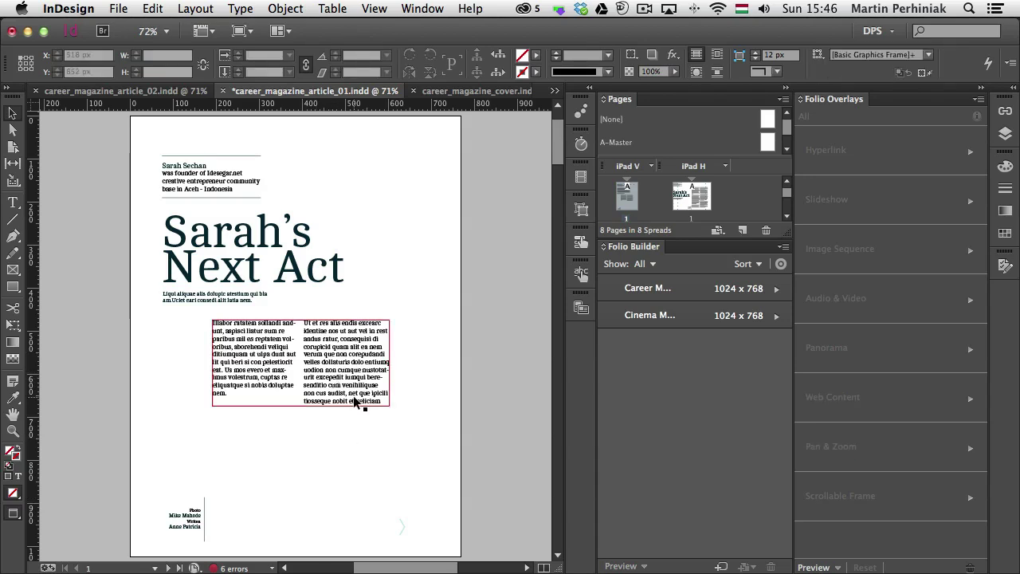
key(super+b)
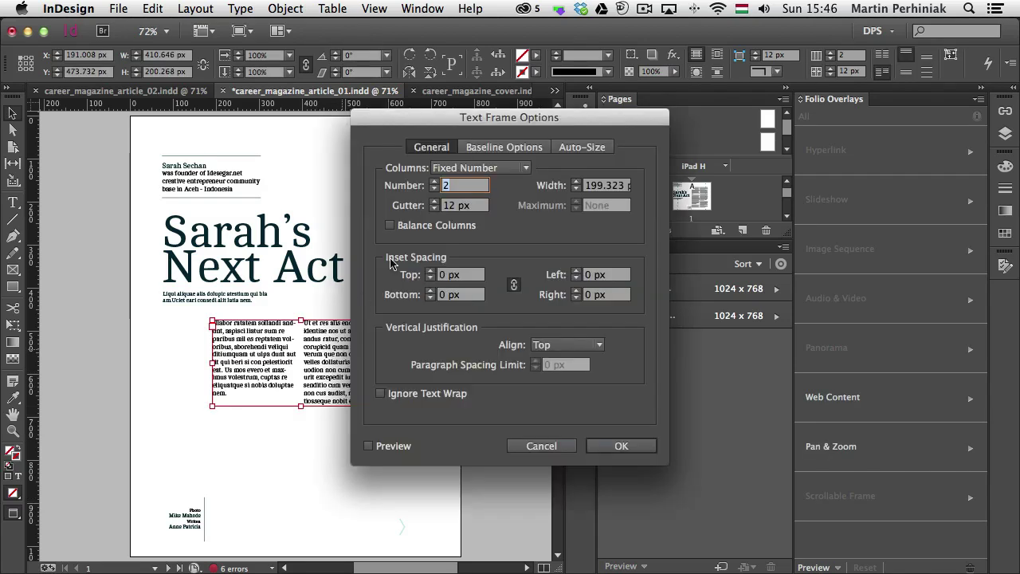
click(434, 189)
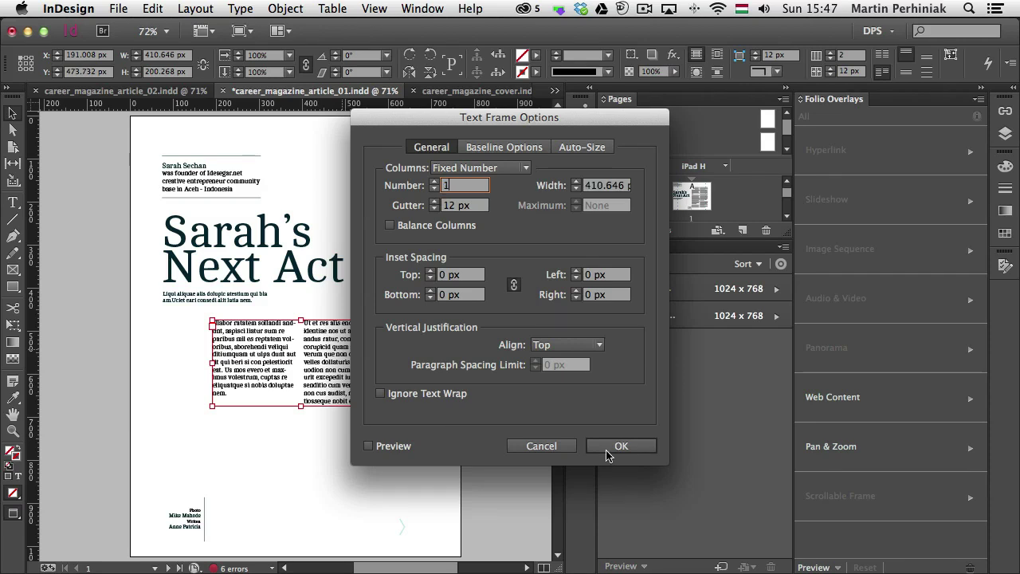
click(620, 446)
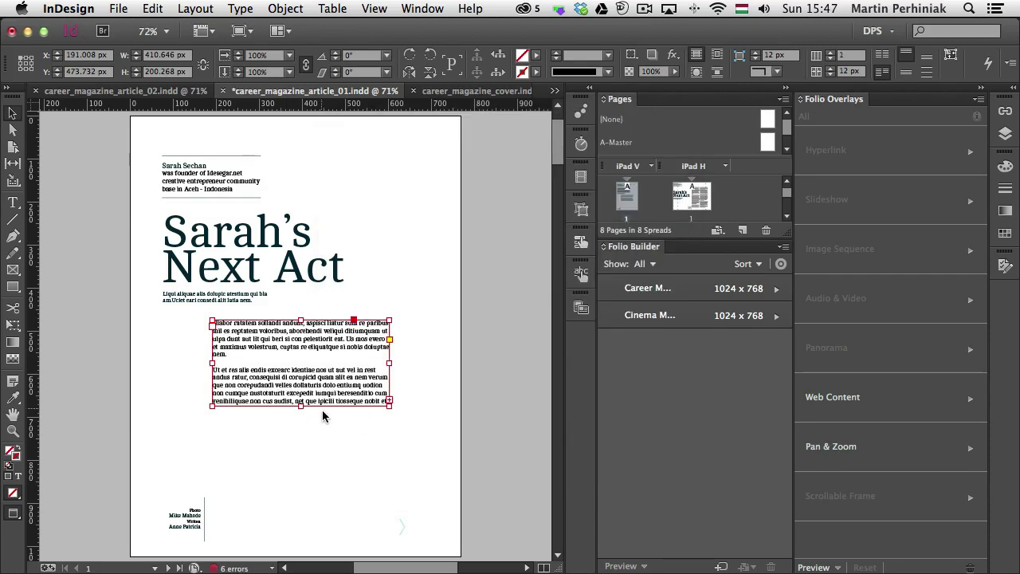
- Fit the body text frame to its full text, then shorten it to about 232 px, ending after the second paragraph
click(327, 433)
click(302, 406)
drag(302, 408, 301, 430)
double_click(301, 430)
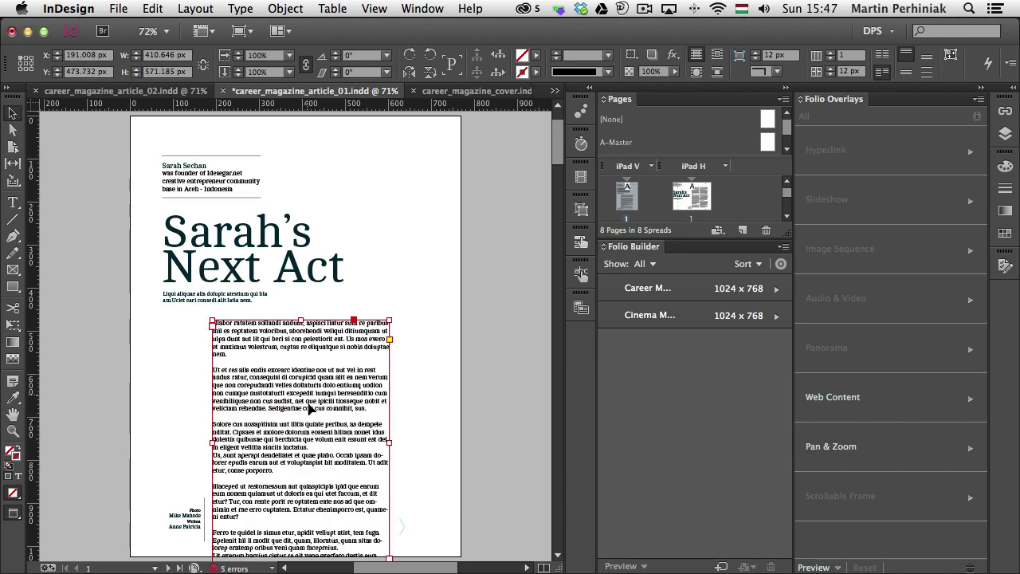
scroll(314, 454, down, 3)
drag(300, 458, 299, 312)
click(423, 295)
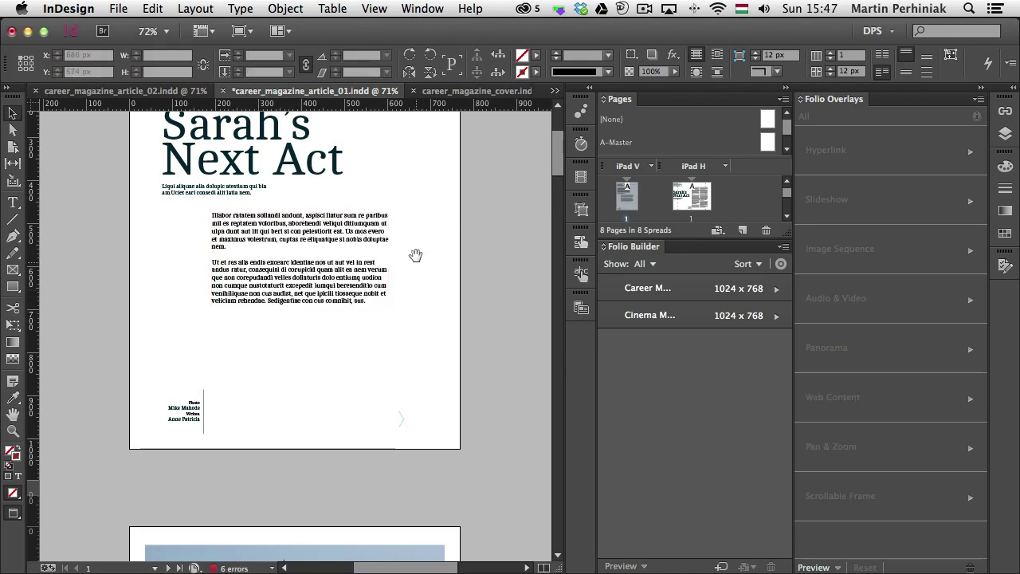
- Read the Scrollable Frame overlay instructions for the single-column body text frame, then return to the overlay list
scroll(414, 252, up, 5)
scroll(426, 428, left, 2)
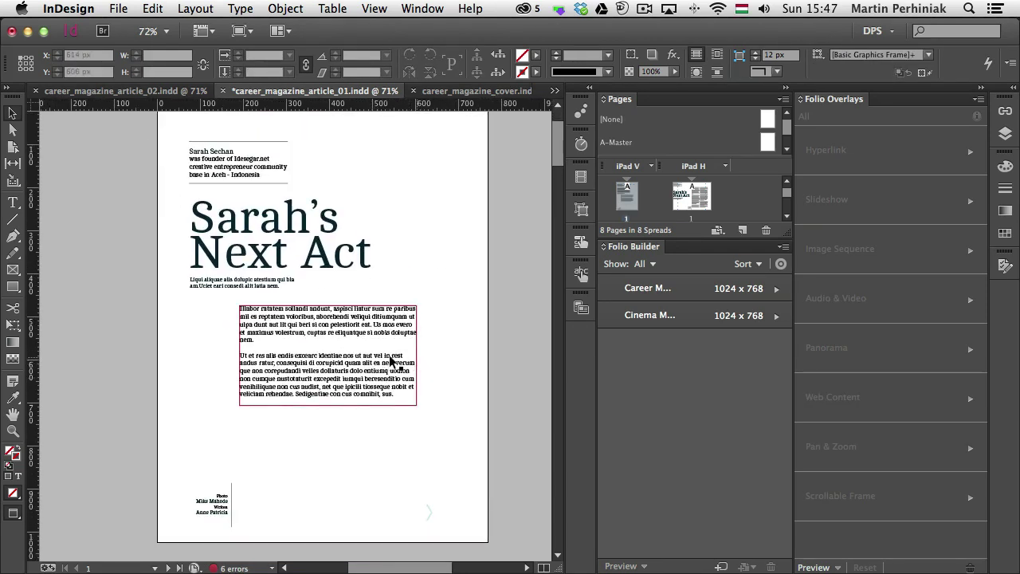
click(366, 363)
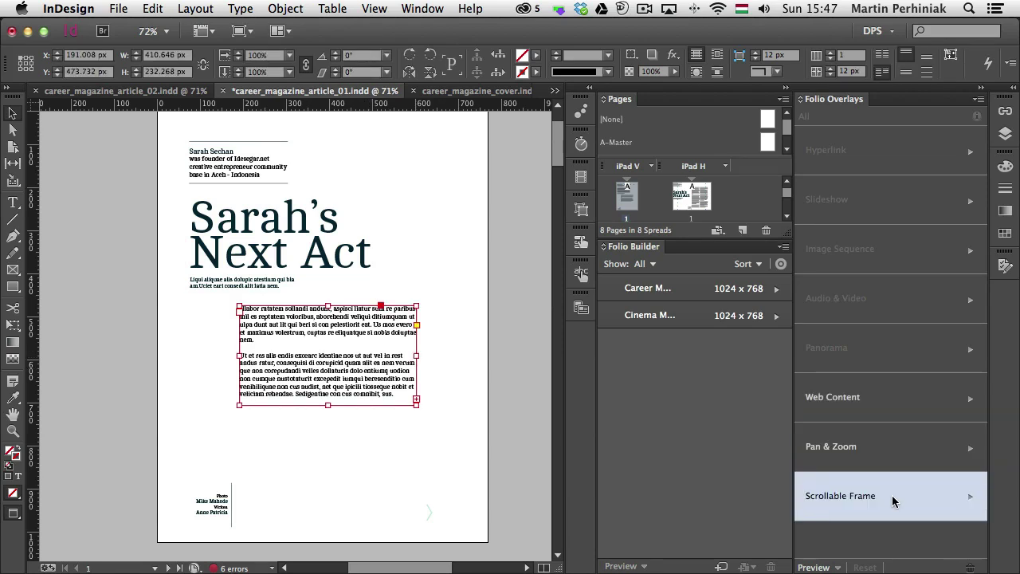
click(892, 495)
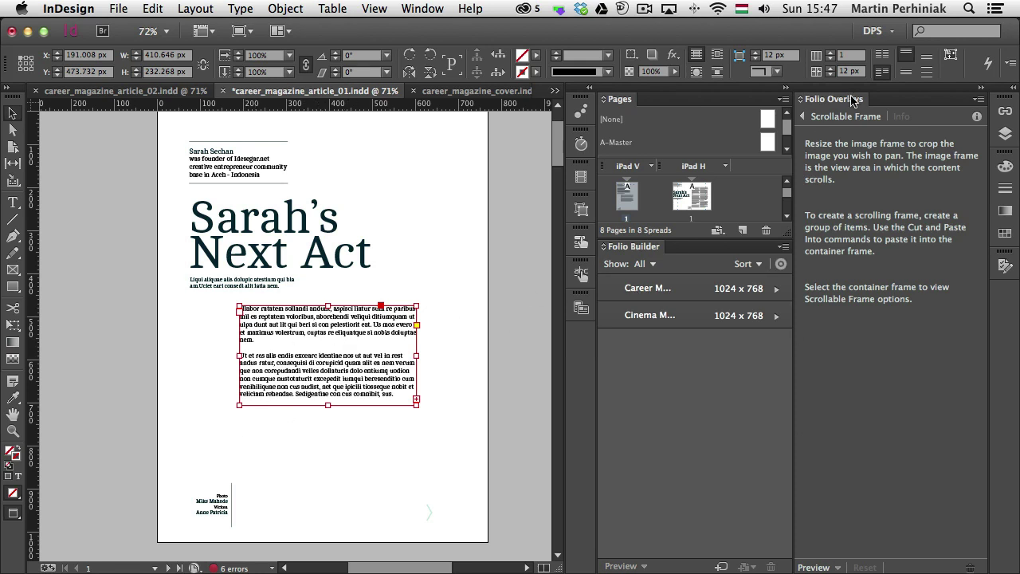
click(832, 118)
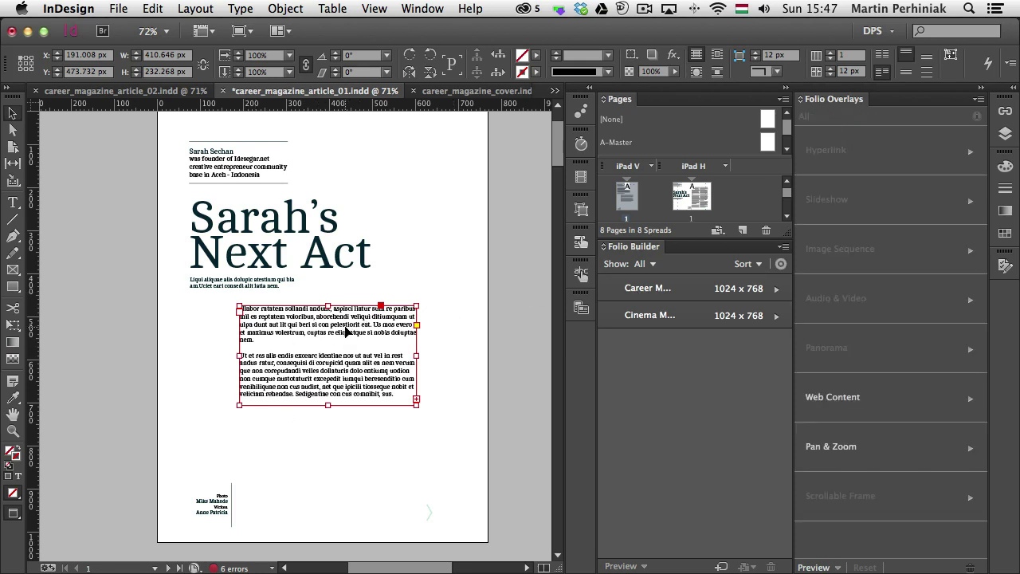
- Fit the body text frame's height to its full text and move it partly off the page to about X -260, Y 349 px
double_click(328, 406)
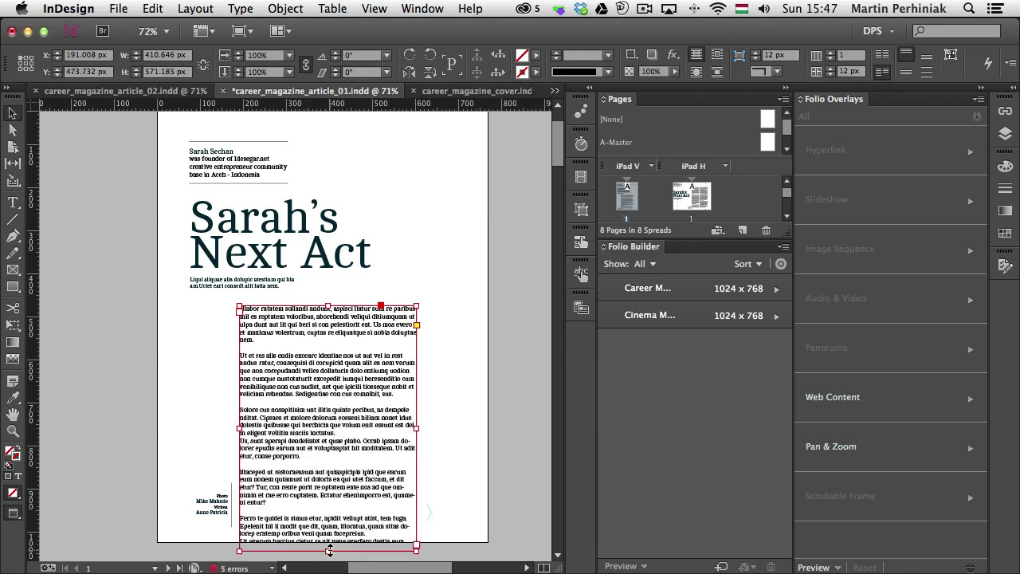
drag(366, 360, 143, 322)
drag(149, 360, 175, 342)
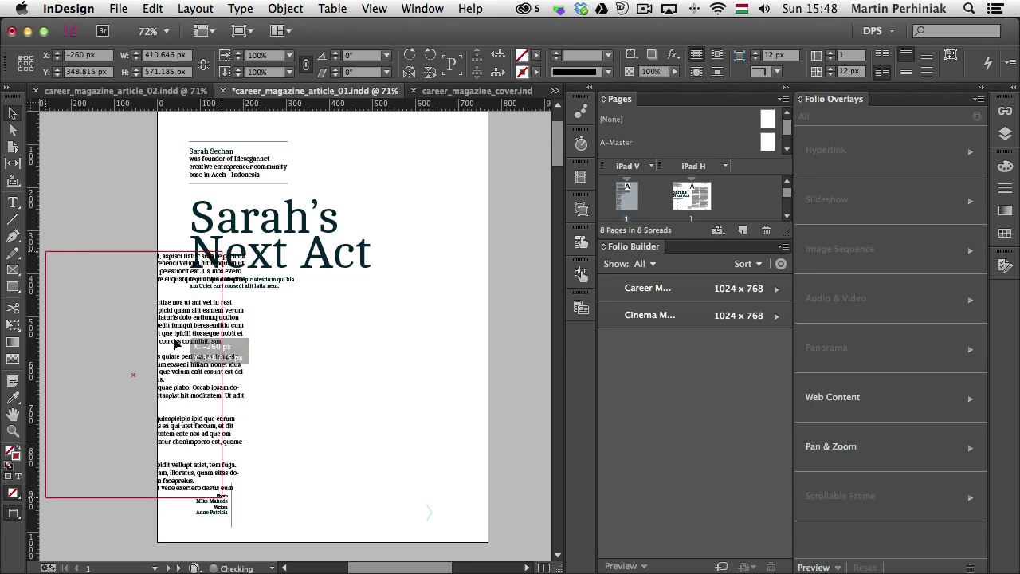
- Draw an empty rectangular frame about 448 by 272 px in the body text area below the introduction
click(13, 271)
drag(239, 309, 432, 426)
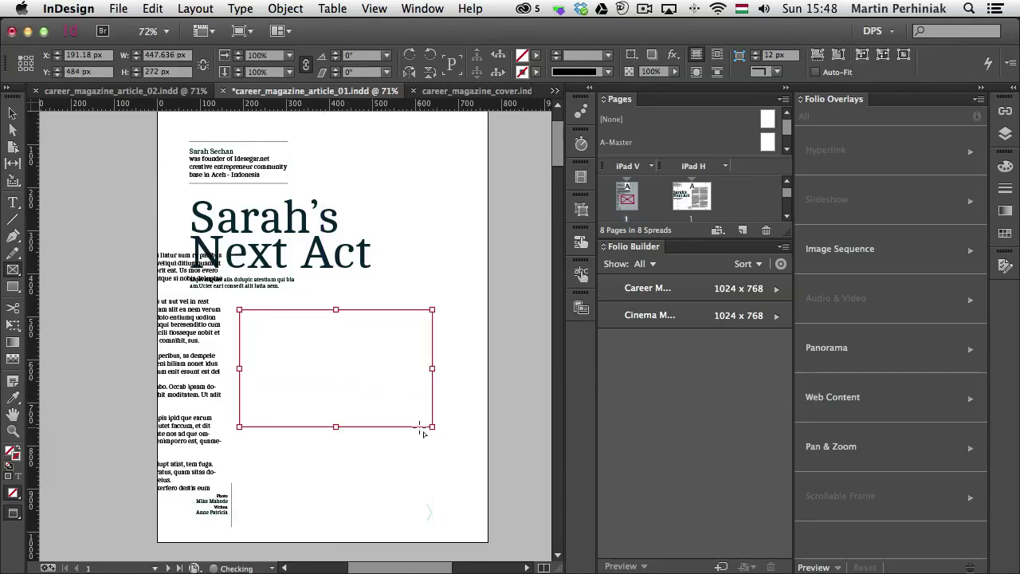
key(v)
- Display the frame edges, then cut the long body text frame and paste it into the empty rectangular frame
click(145, 321)
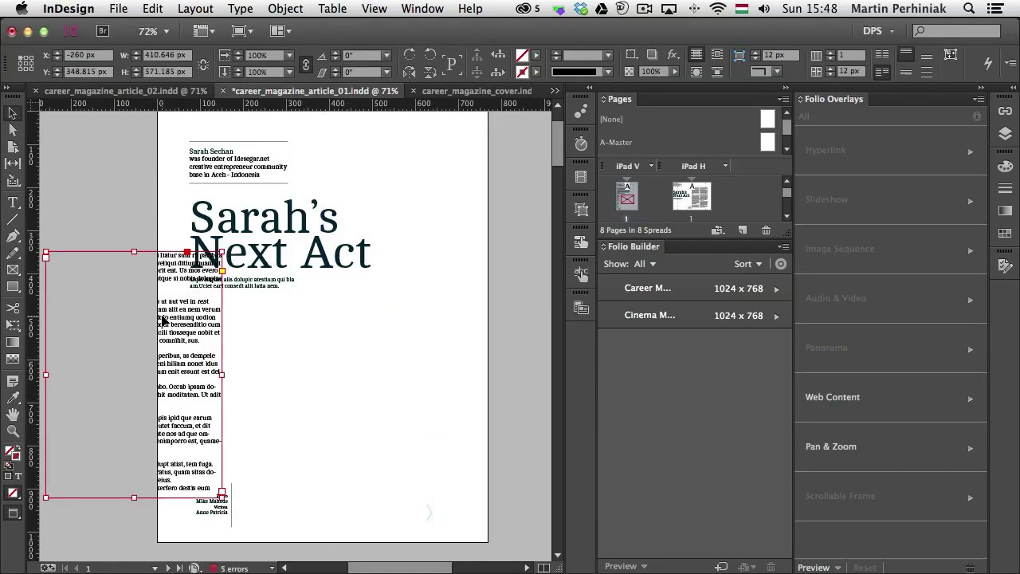
key(w)
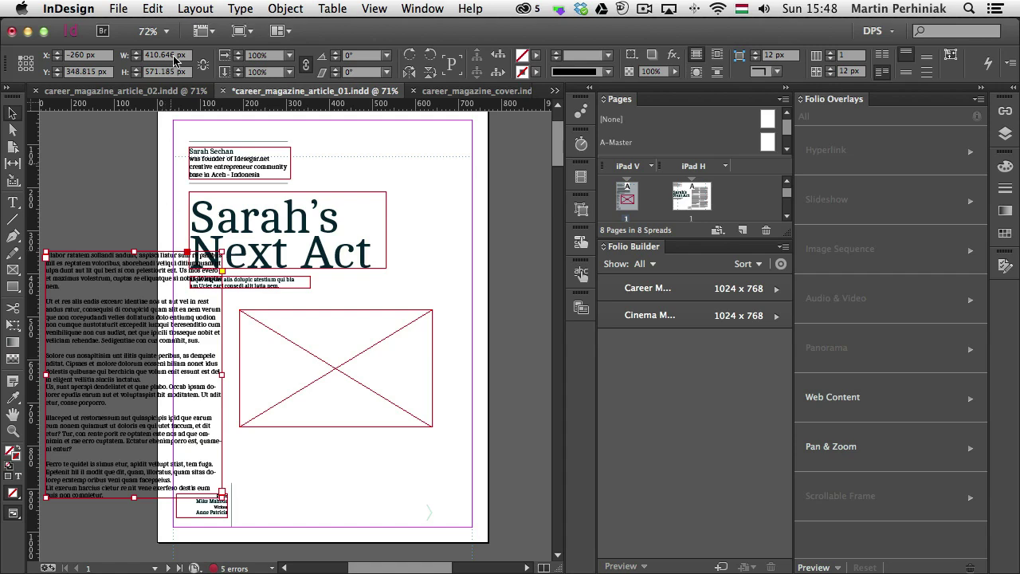
click(152, 8)
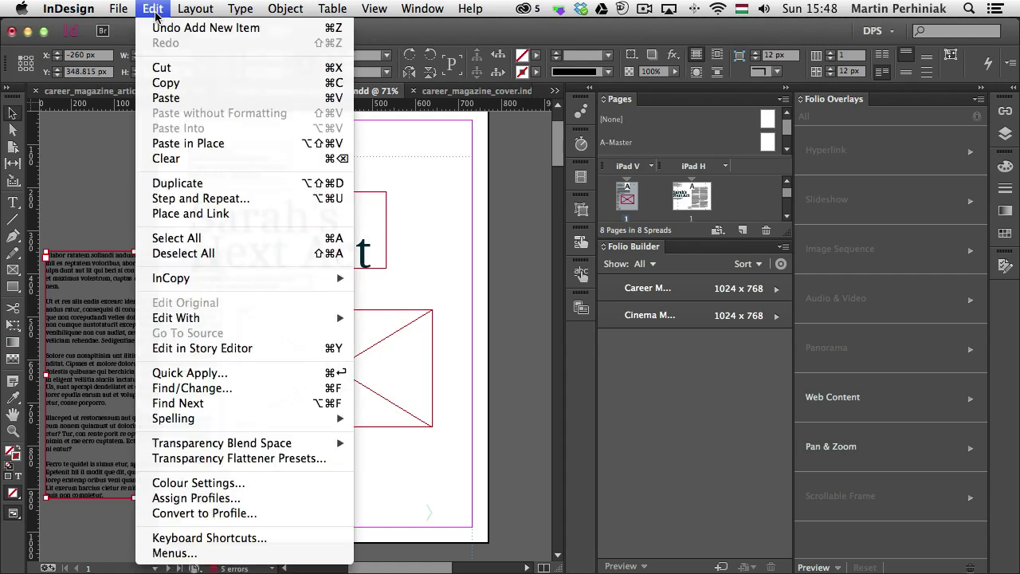
click(161, 68)
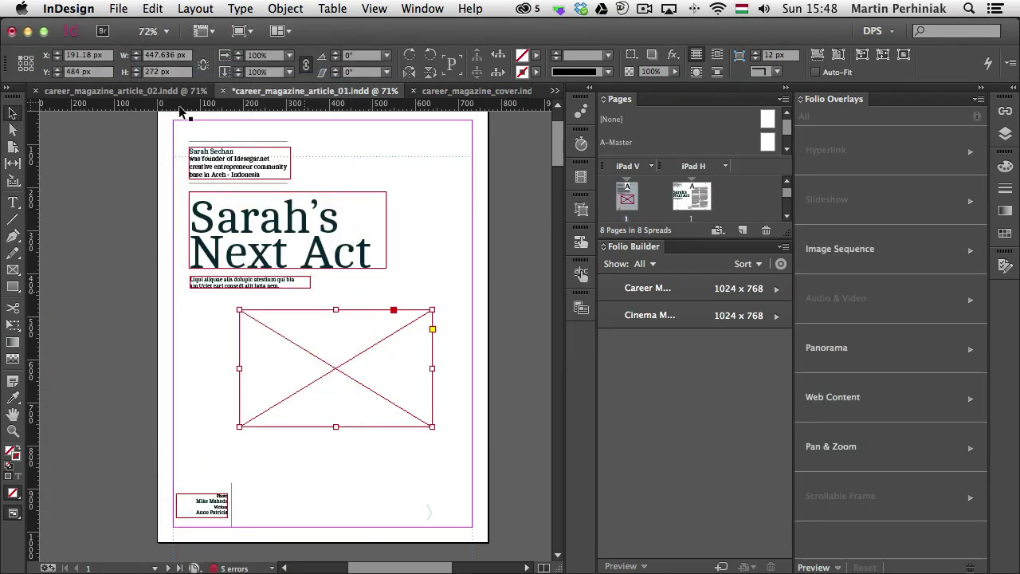
click(145, 9)
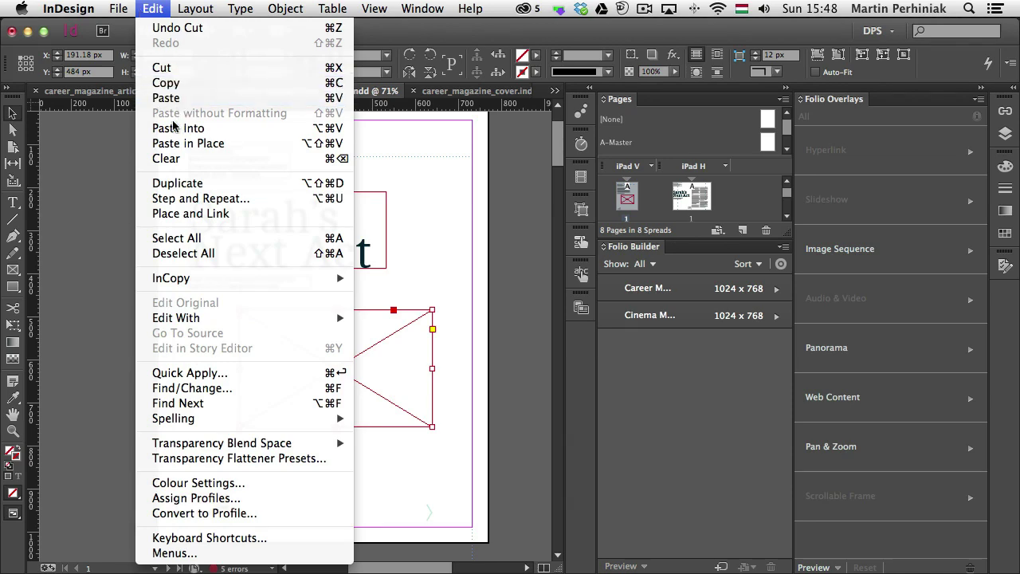
click(174, 128)
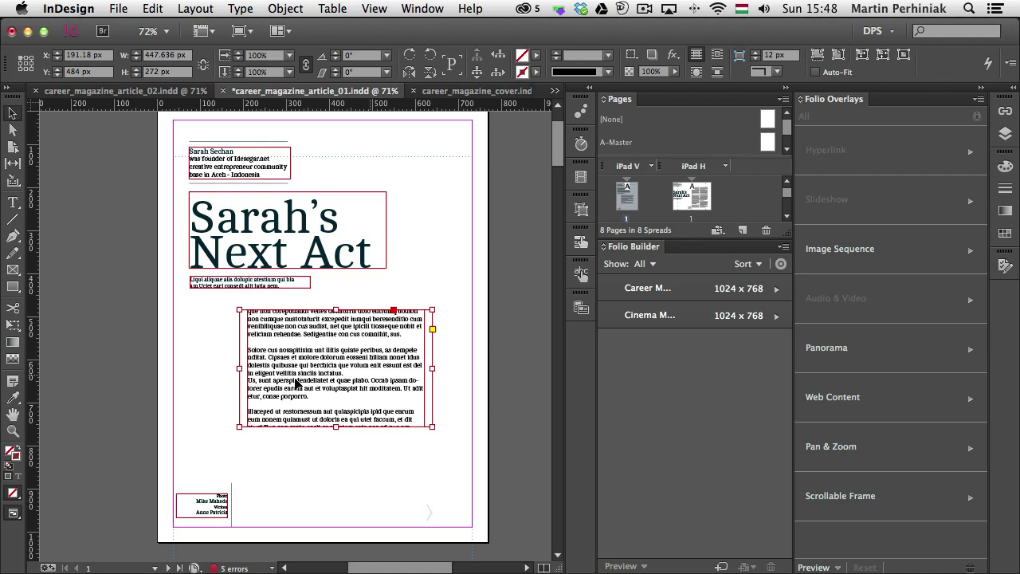
- Move the pasted text down within its container frame so the first line starts just below the upper edge
click(335, 368)
drag(332, 368, 332, 444)
click(335, 368)
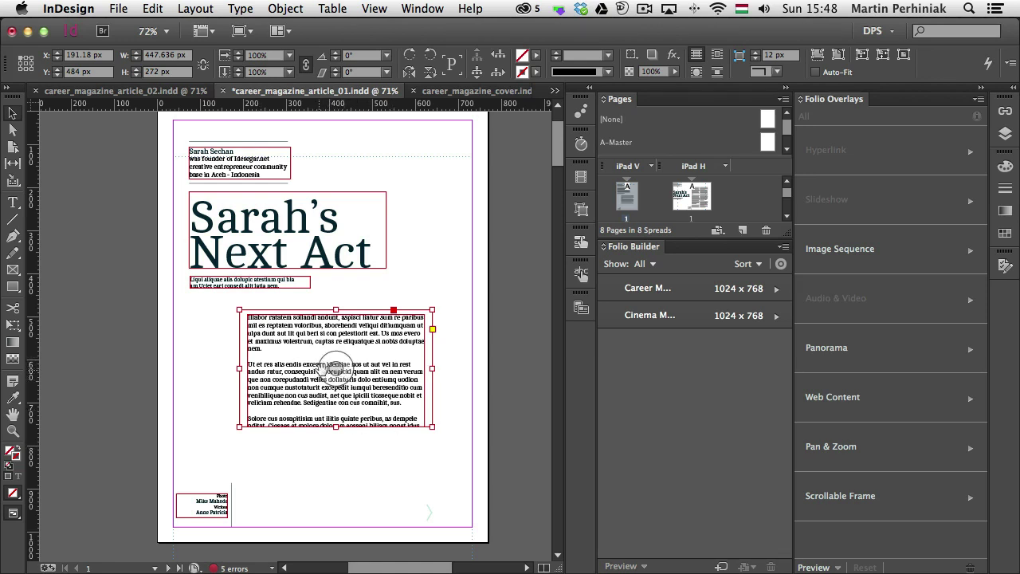
- Apply a Scrollable Frame overlay to the container frame with the scroll direction set to Auto Detect
click(458, 298)
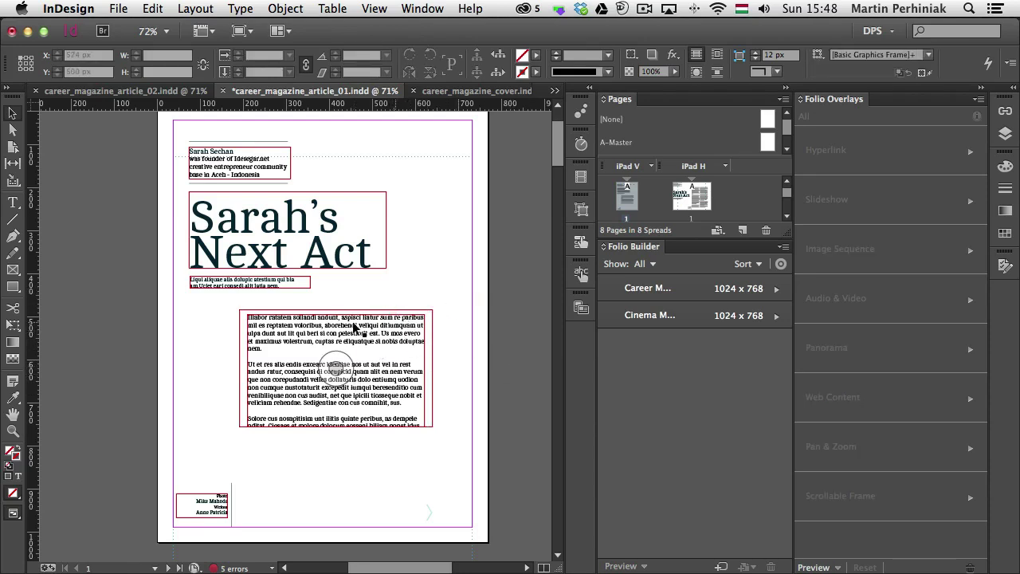
click(428, 351)
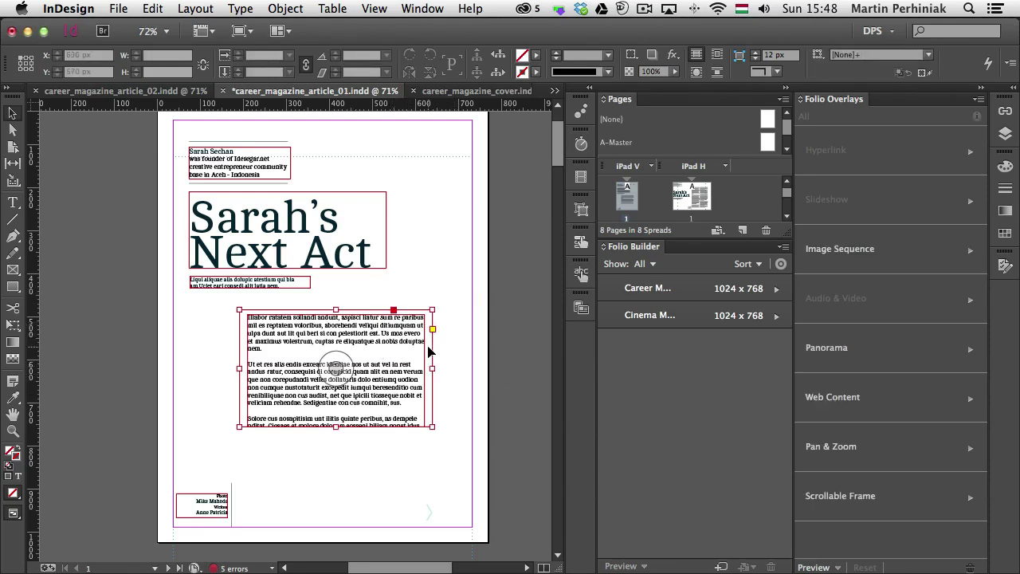
click(893, 501)
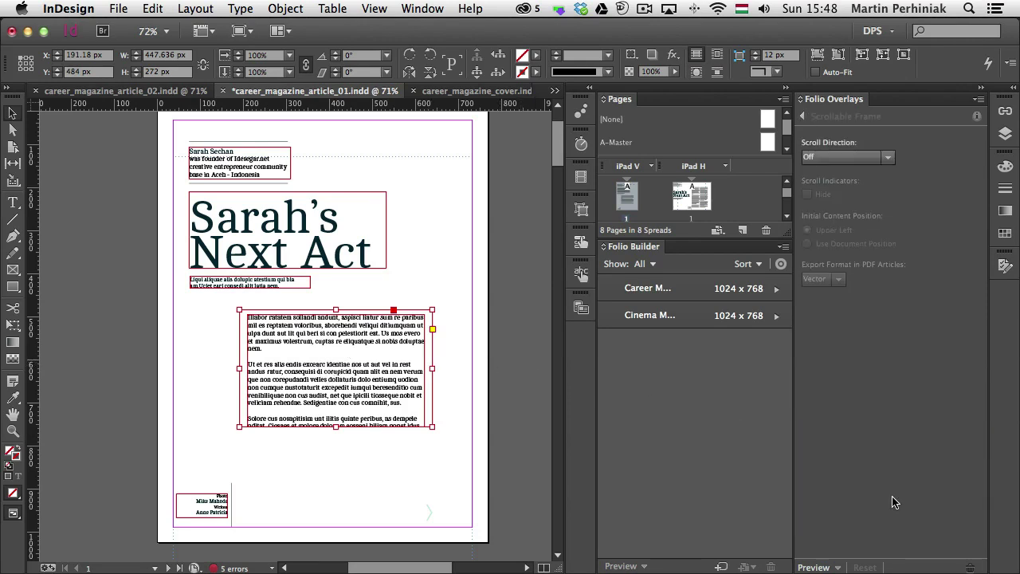
click(866, 158)
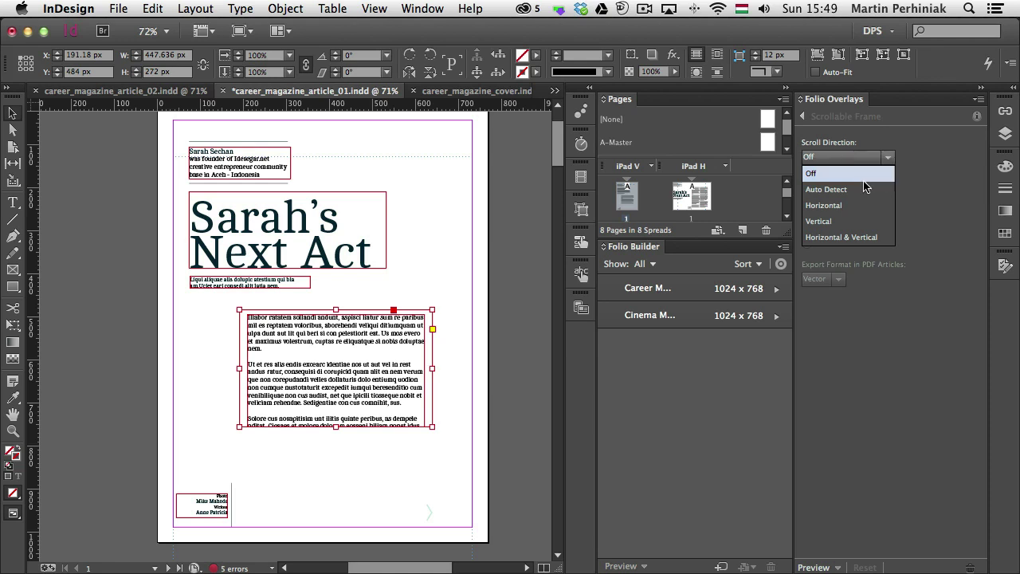
click(864, 190)
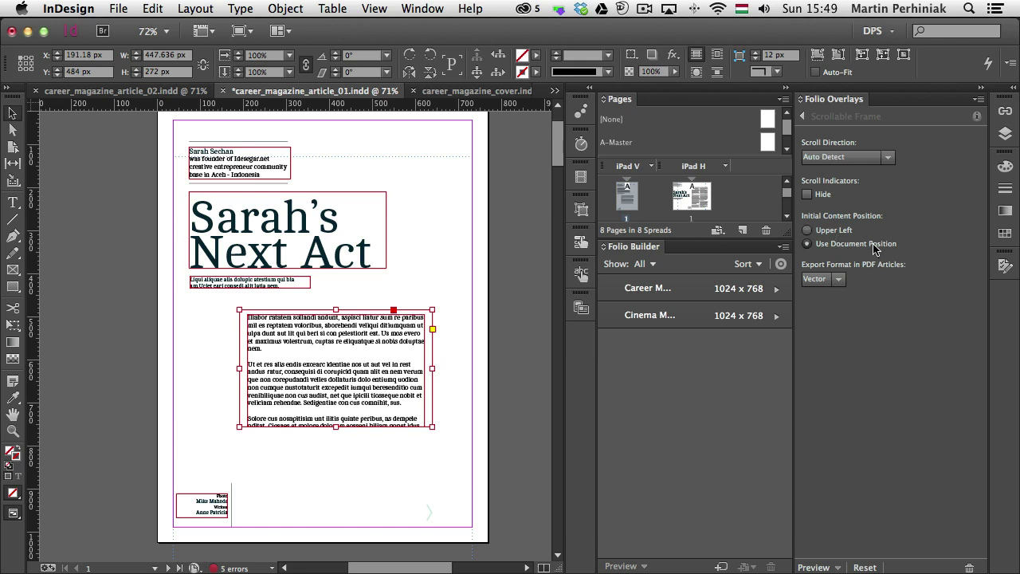
- Save the career_magazine_article_01.indd document with its scrollable text frame
click(336, 368)
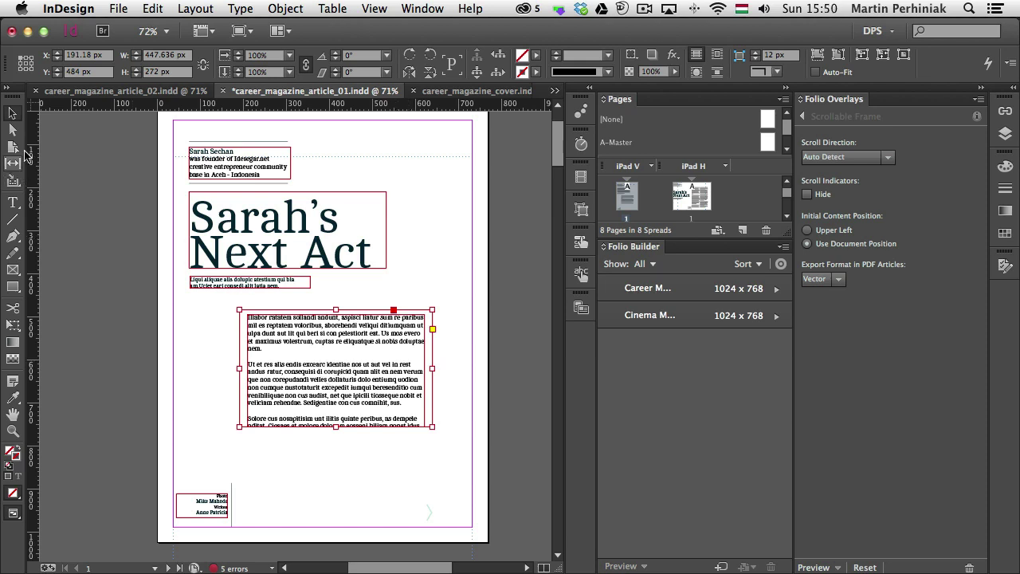
click(126, 11)
click(169, 148)
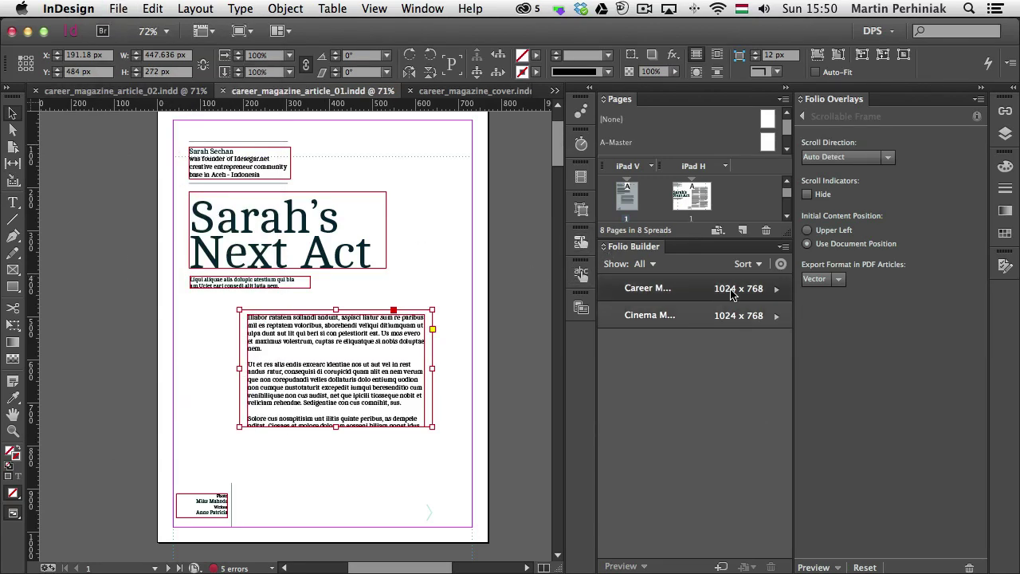
- Update Article 1 in the Career Magazine folio with the saved changes
click(776, 291)
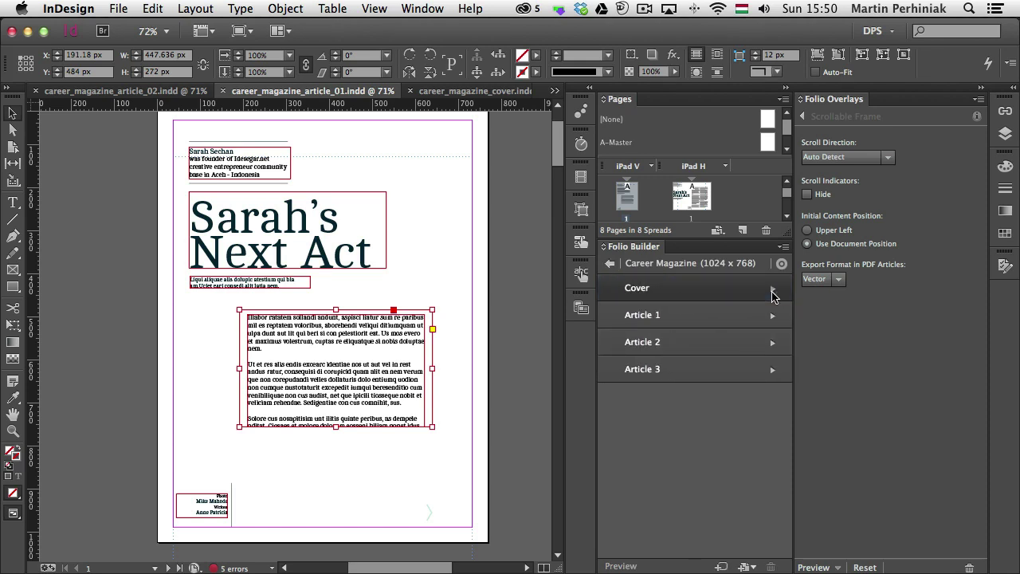
click(716, 320)
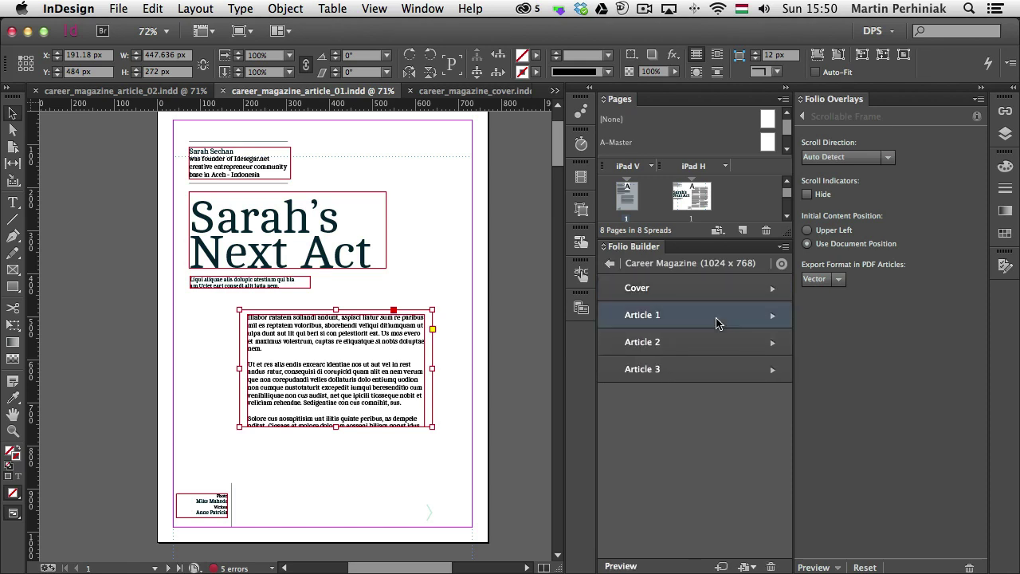
click(783, 246)
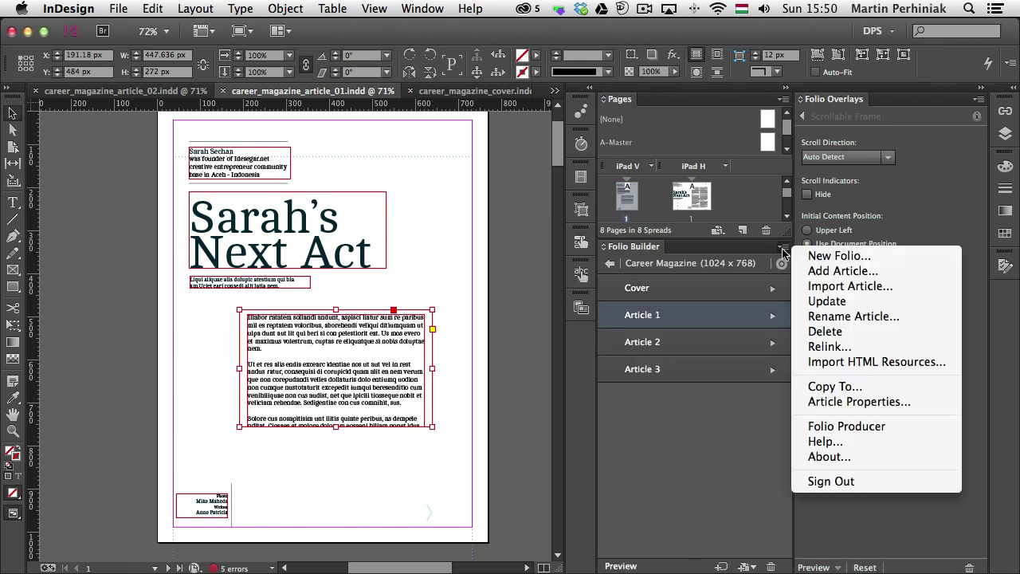
click(826, 301)
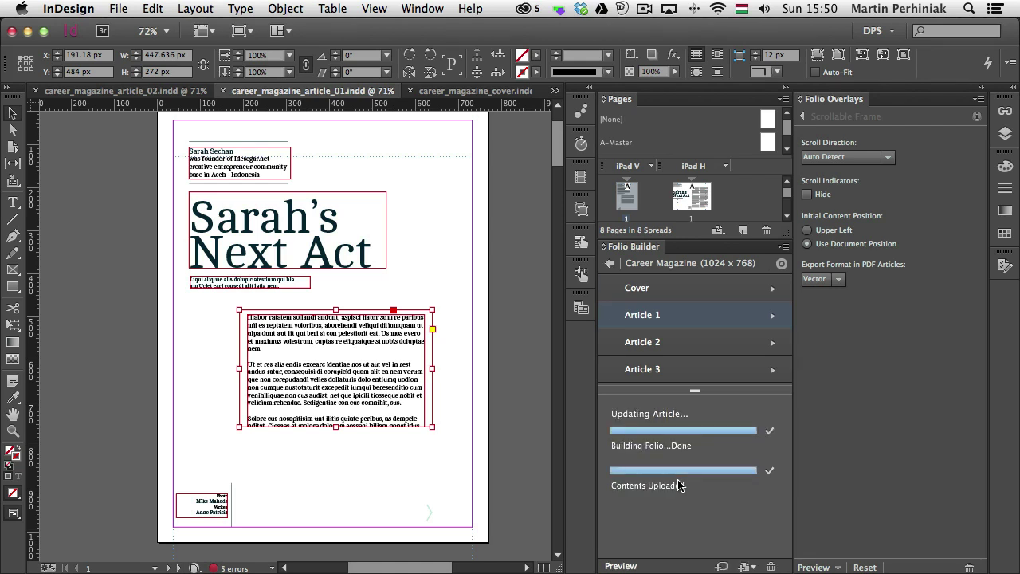
- Return to the folio list and preview the Career Magazine folio in Adobe Content Viewer
click(610, 268)
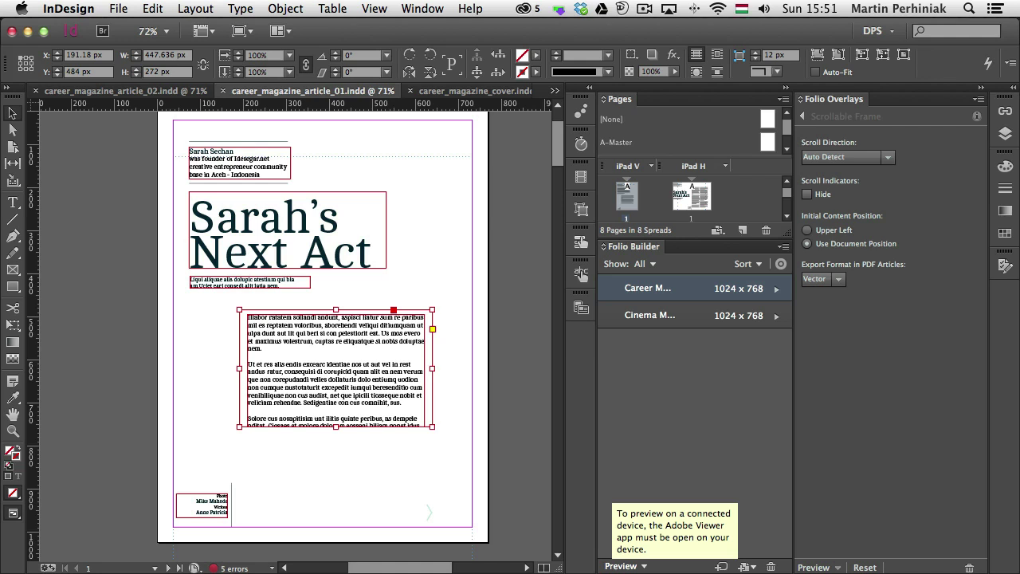
click(621, 565)
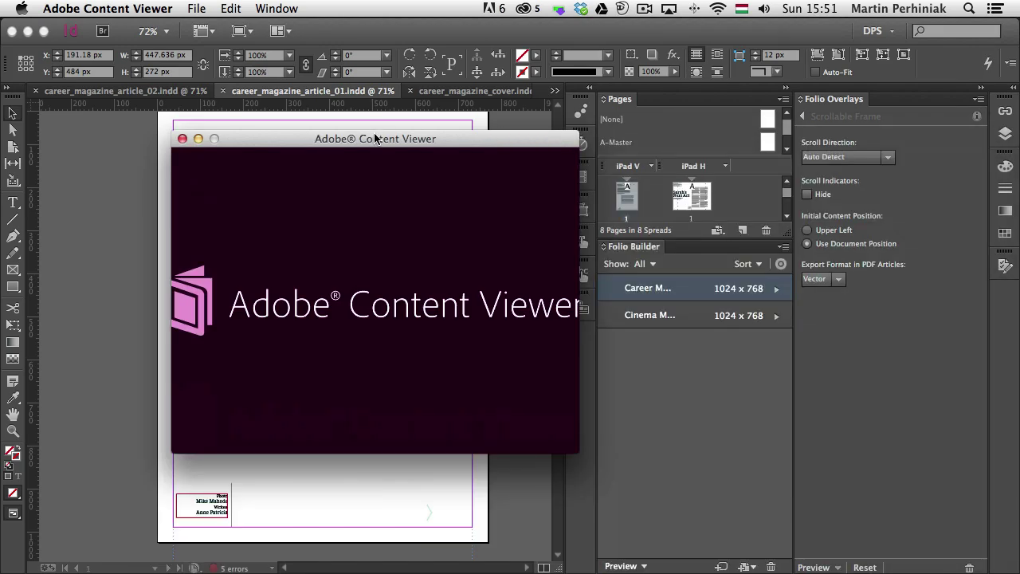
- Switch the Career Magazine preview to portrait orientation and go from the cover to the Sarah's Next Act article
drag(364, 144, 580, 152)
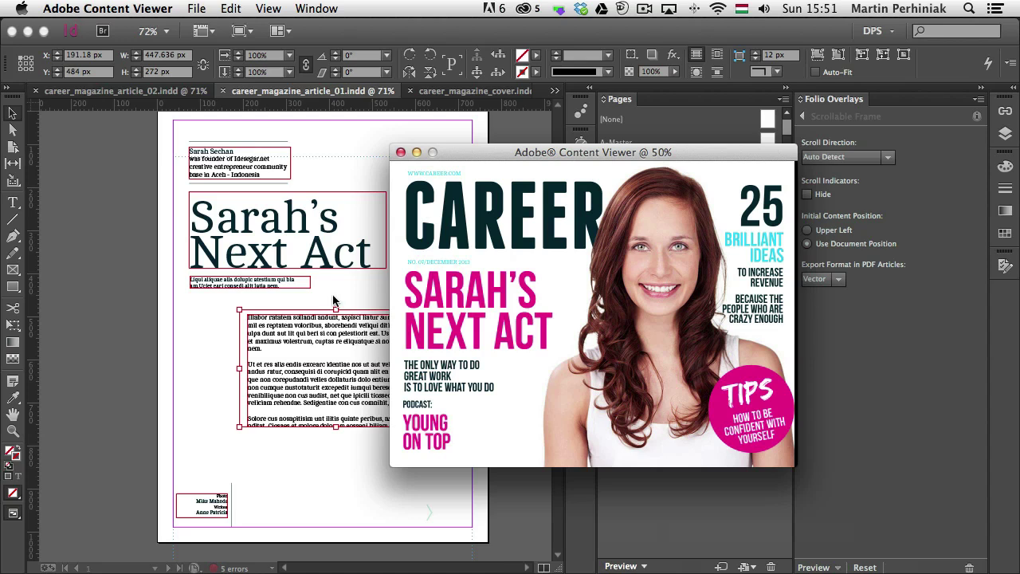
key(super+Right)
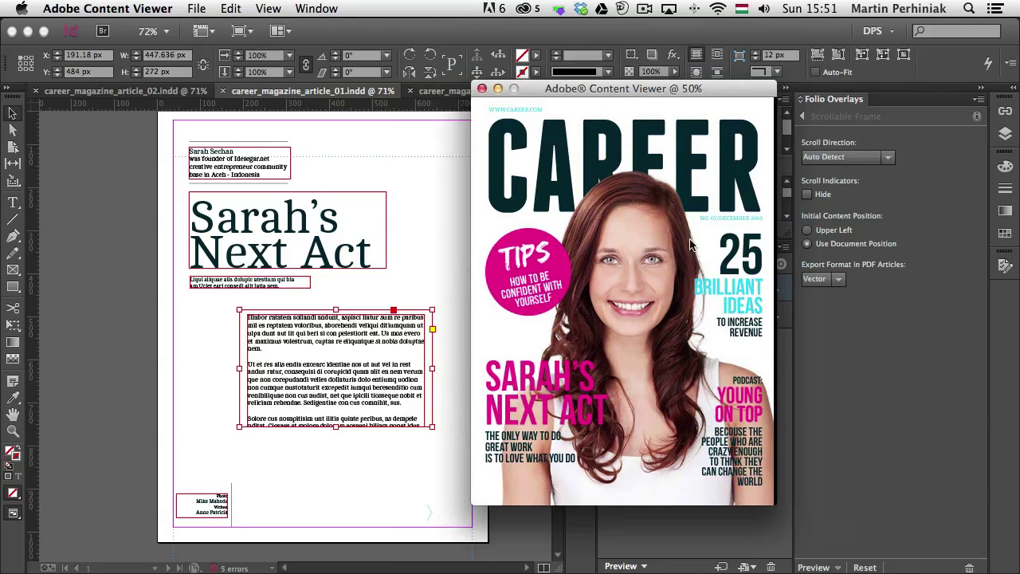
key(Right)
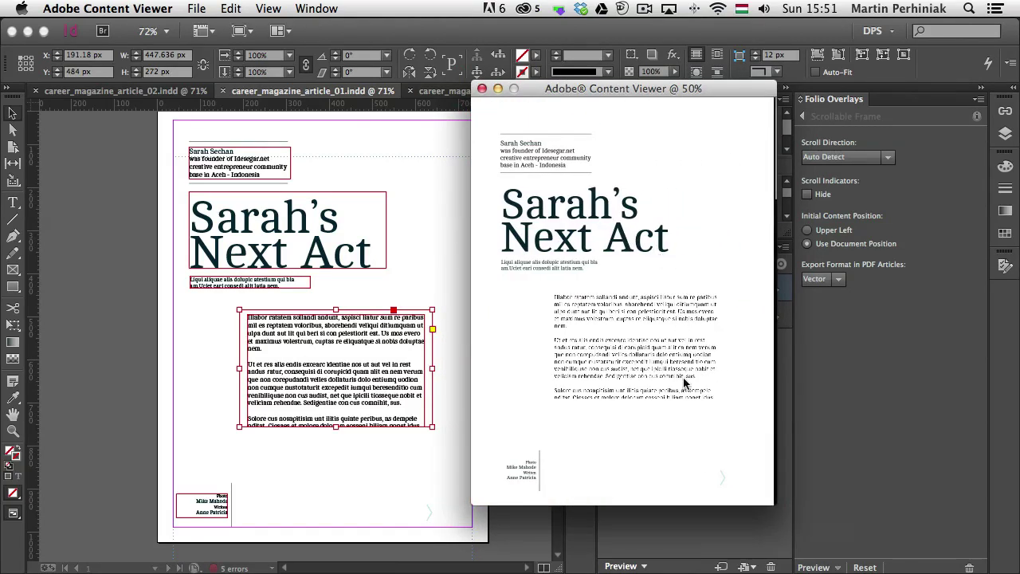
- Test scrolling the body text inside its frame and moving the article page separately in the preview
drag(684, 384, 674, 231)
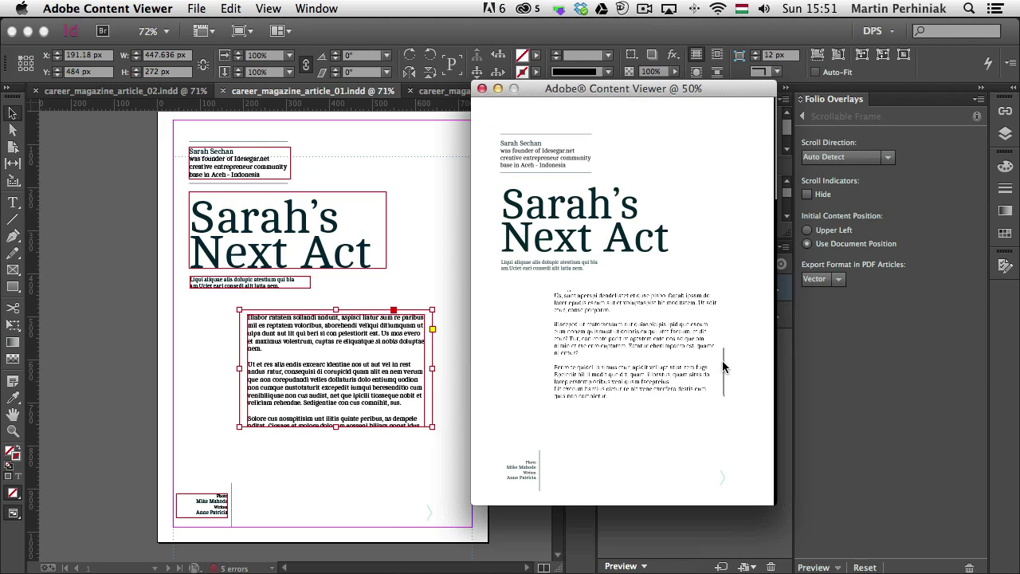
drag(723, 366, 623, 435)
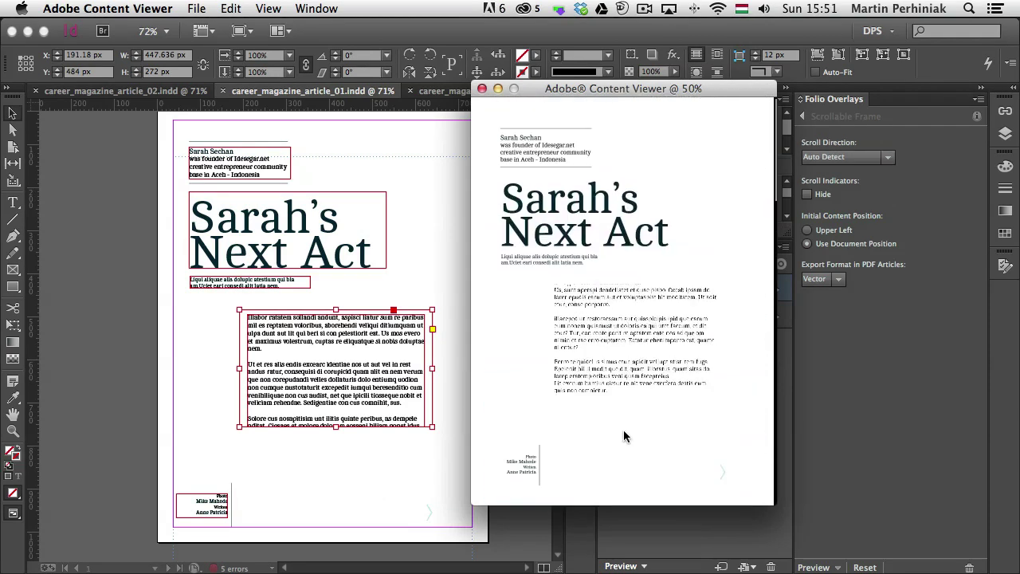
click(622, 314)
drag(622, 325, 647, 454)
scroll(642, 327, up, 4)
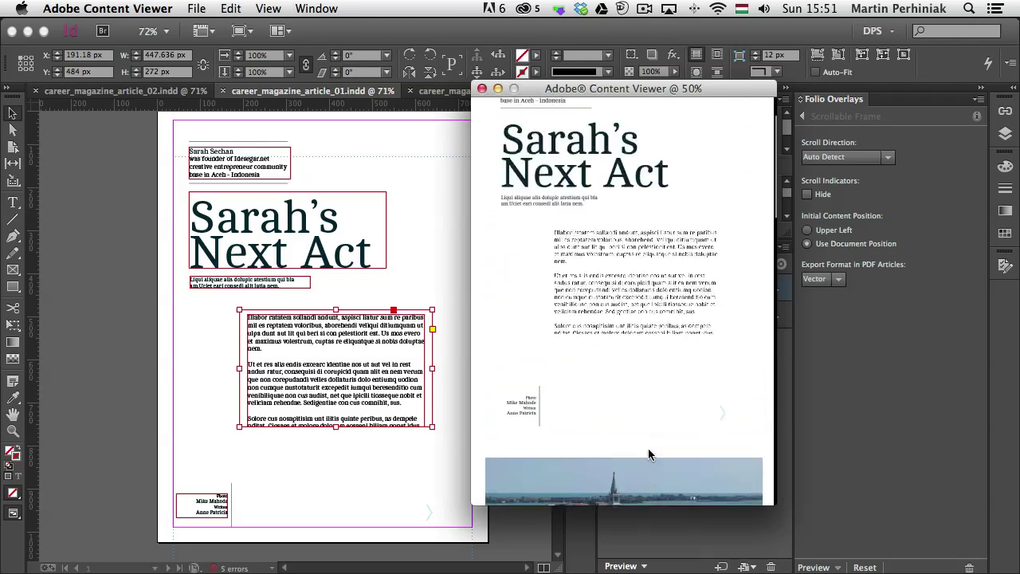
- Enlarge the article preview to 100% and reposition its window to show the headline and body text
click(269, 8)
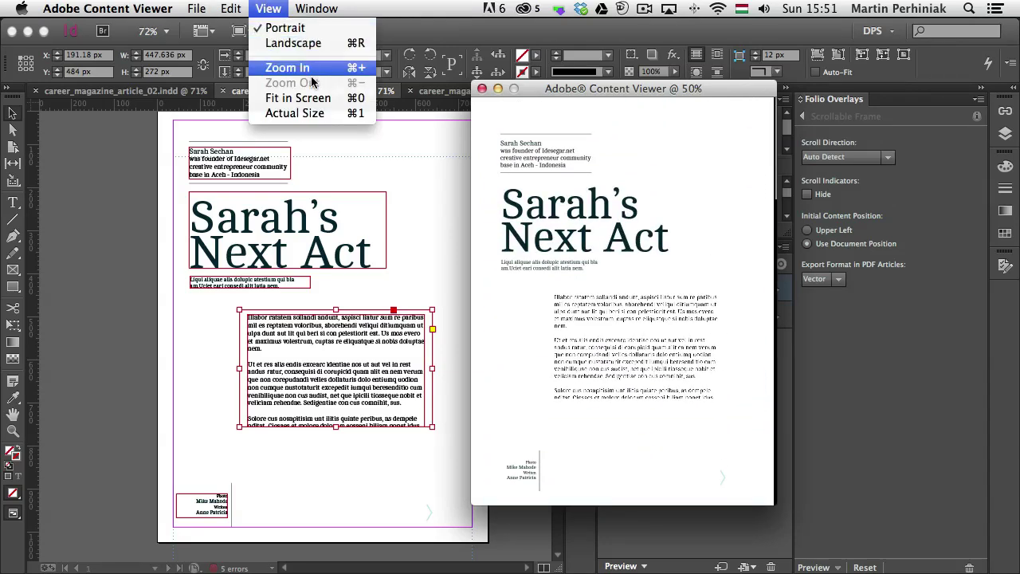
click(313, 70)
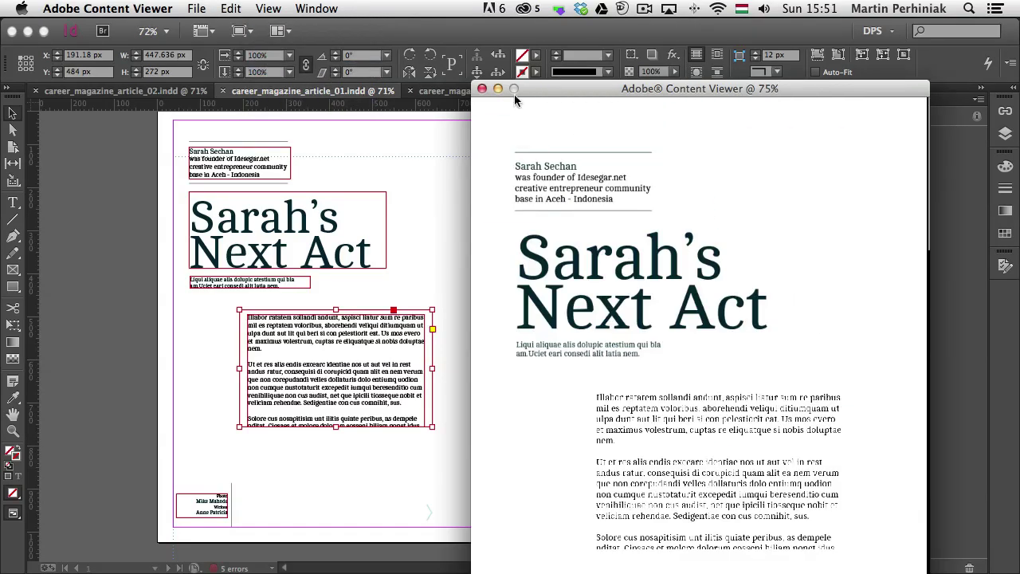
drag(707, 85, 388, 23)
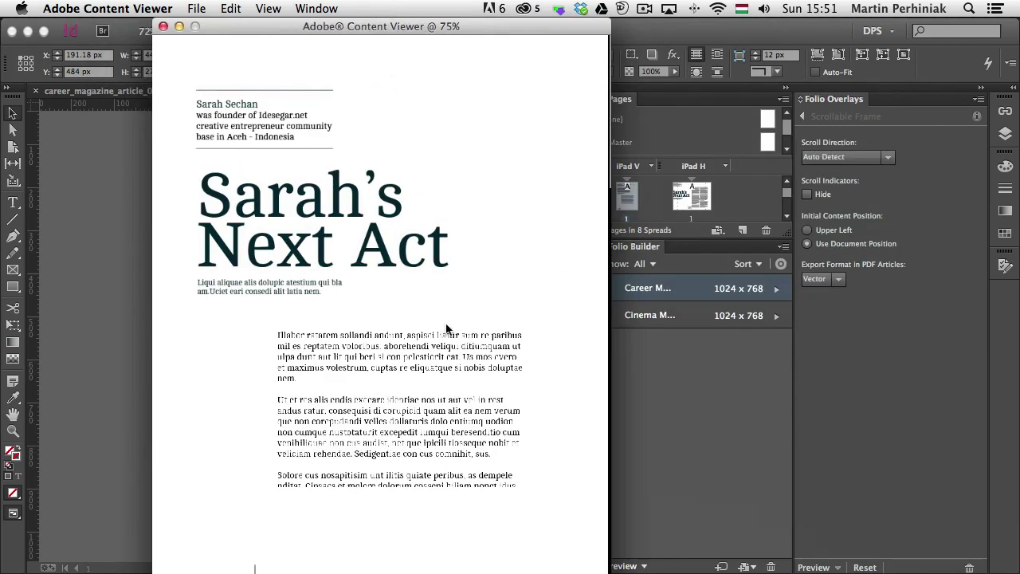
click(271, 8)
click(297, 71)
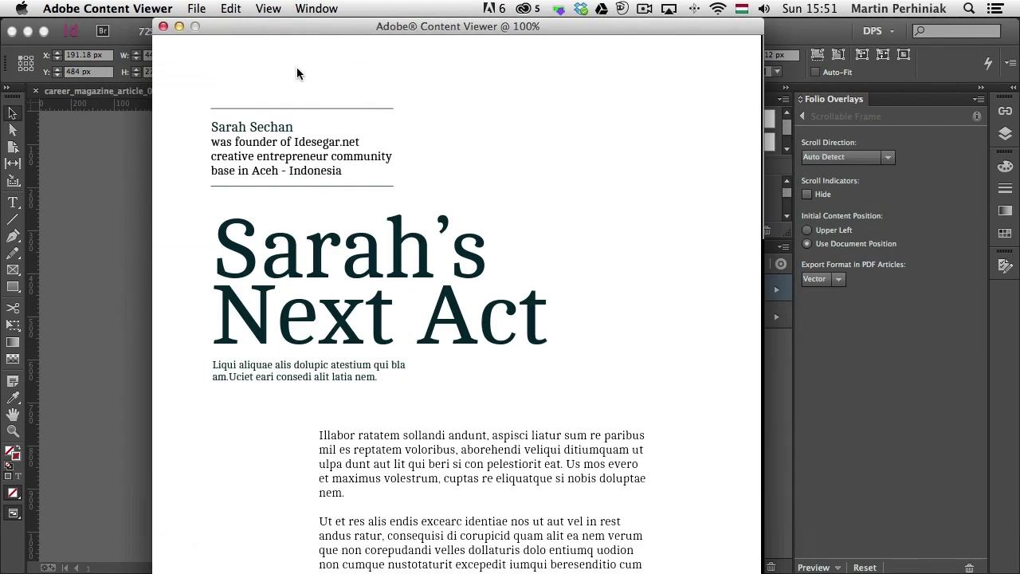
drag(676, 30, 674, 30)
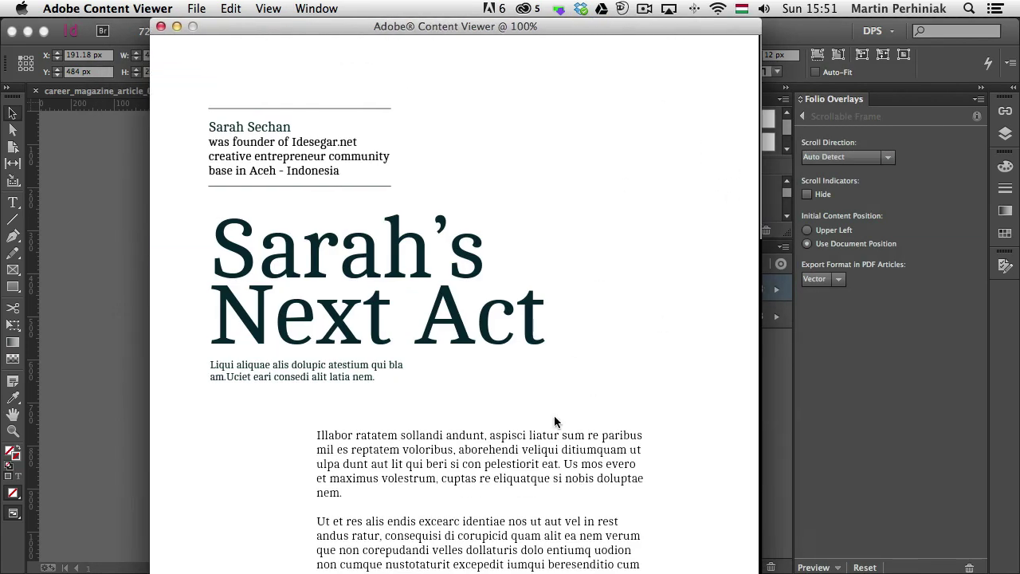
- Check the scrollable body text at full size in the preview, then close Adobe Content Viewer and return to InDesign
click(534, 478)
scroll(449, 426, down, 3)
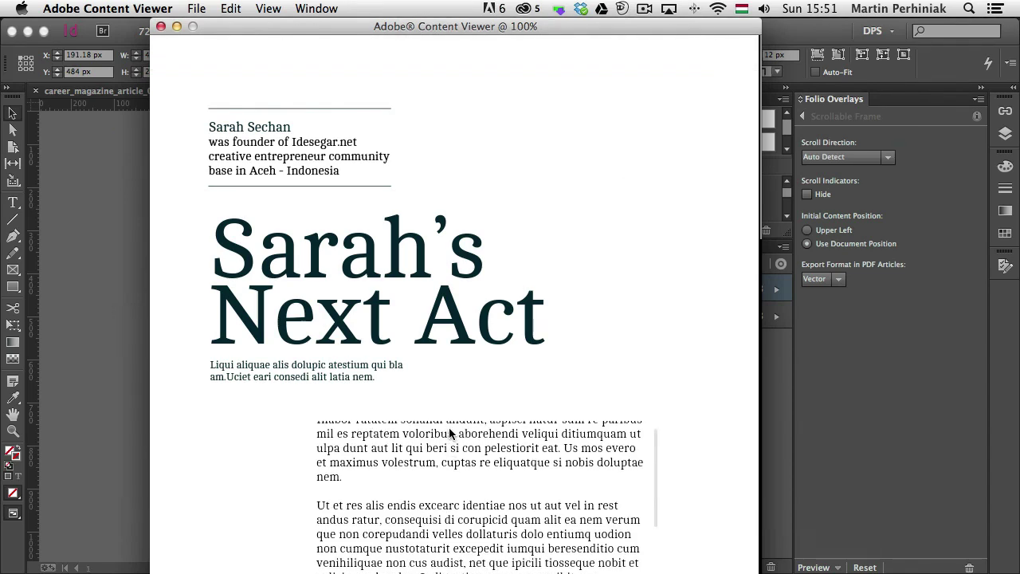
scroll(462, 422, down, 10)
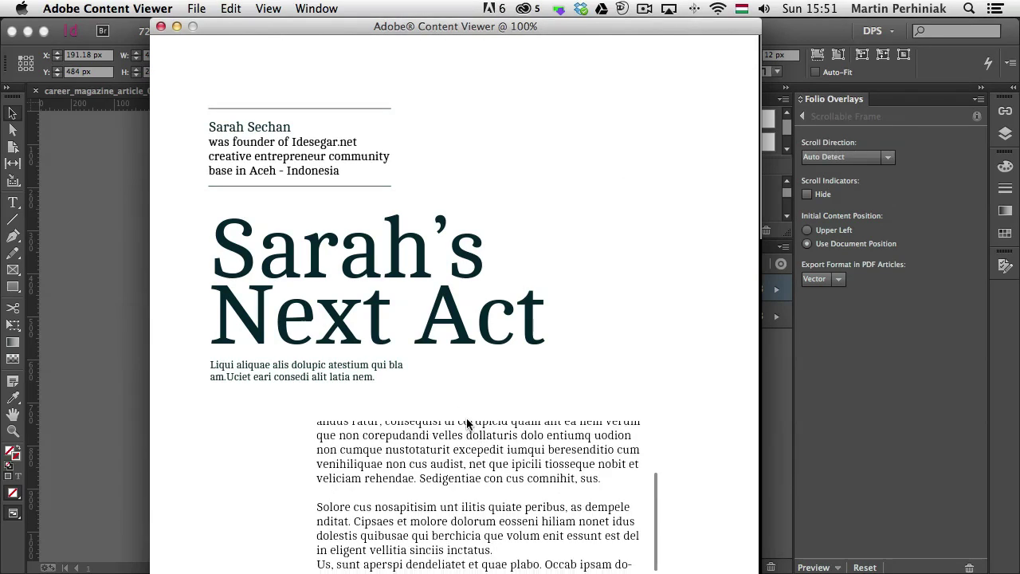
scroll(468, 438, down, 1)
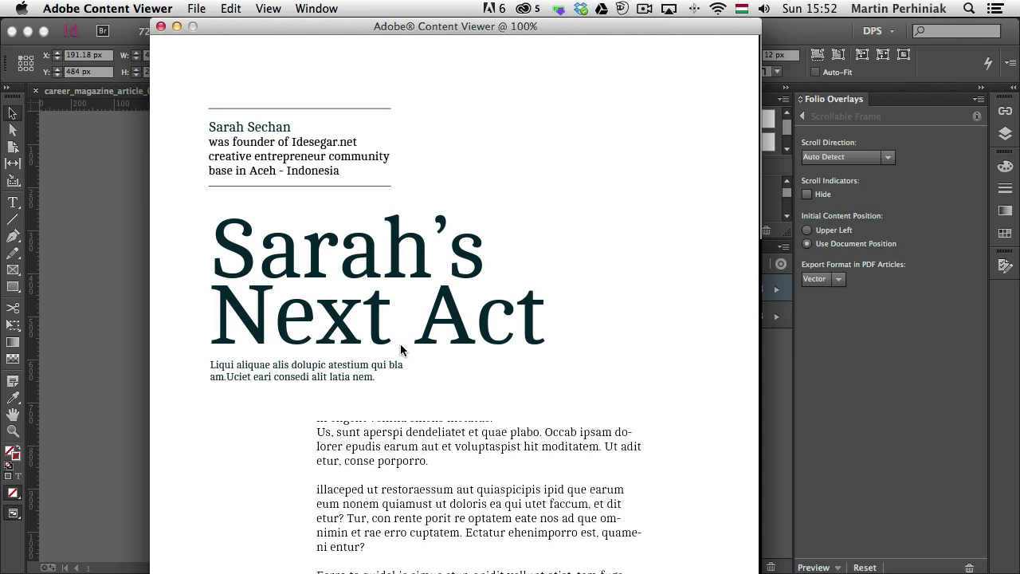
click(161, 26)
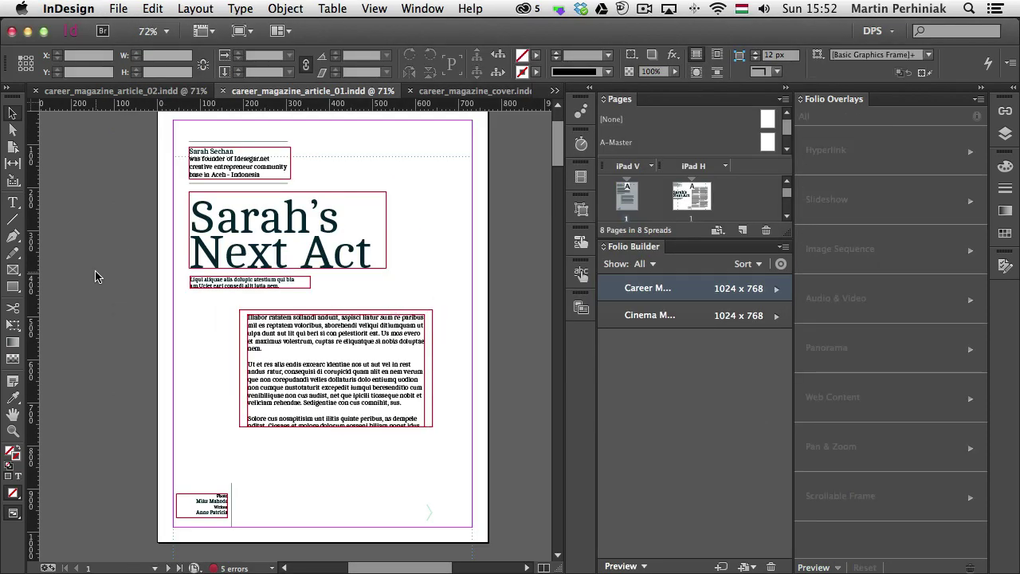
- Copy the scrollable frame from the iPad V page onto the iPad H page in place of the two-column body text
click(335, 368)
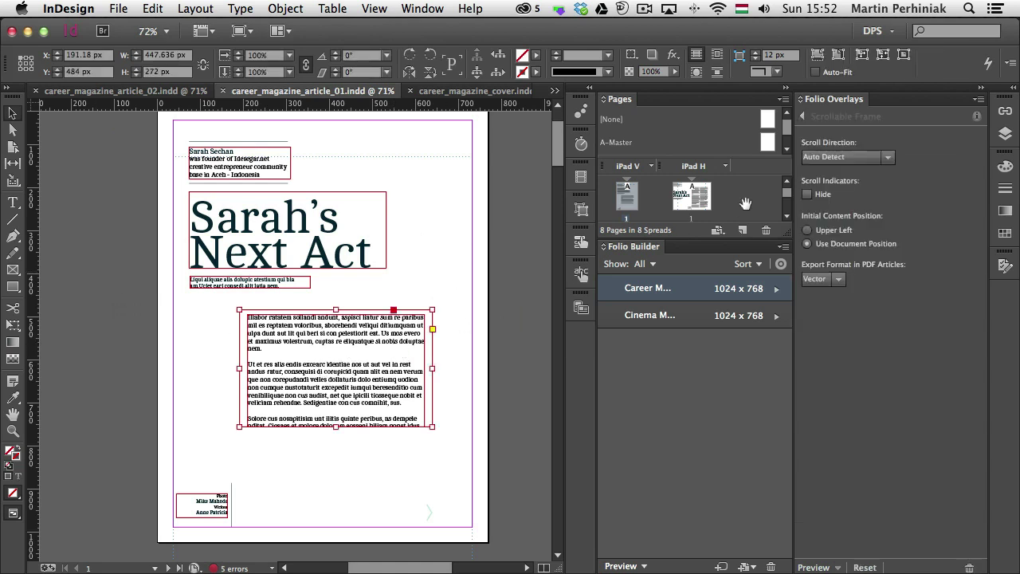
double_click(693, 199)
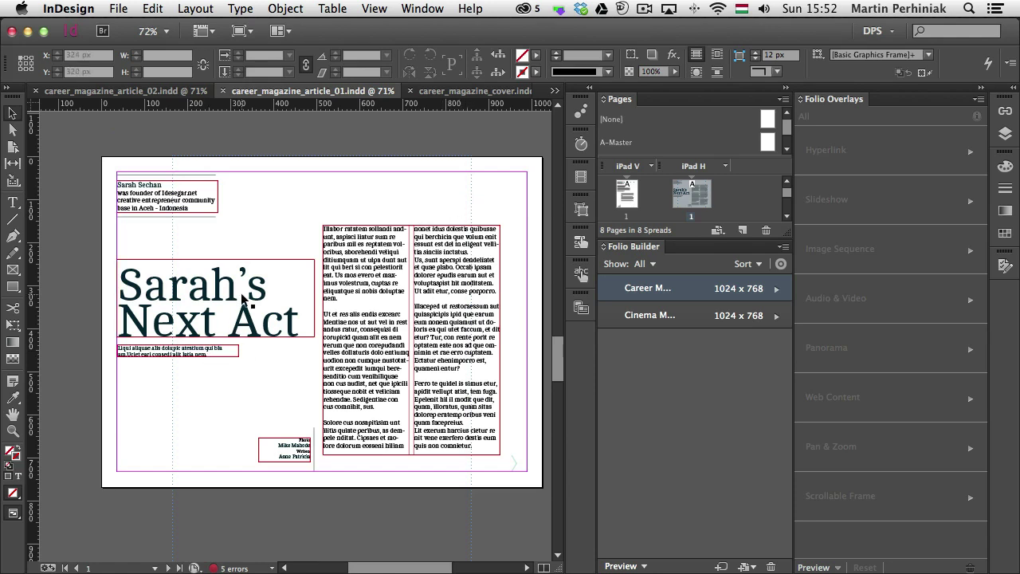
key(super+v)
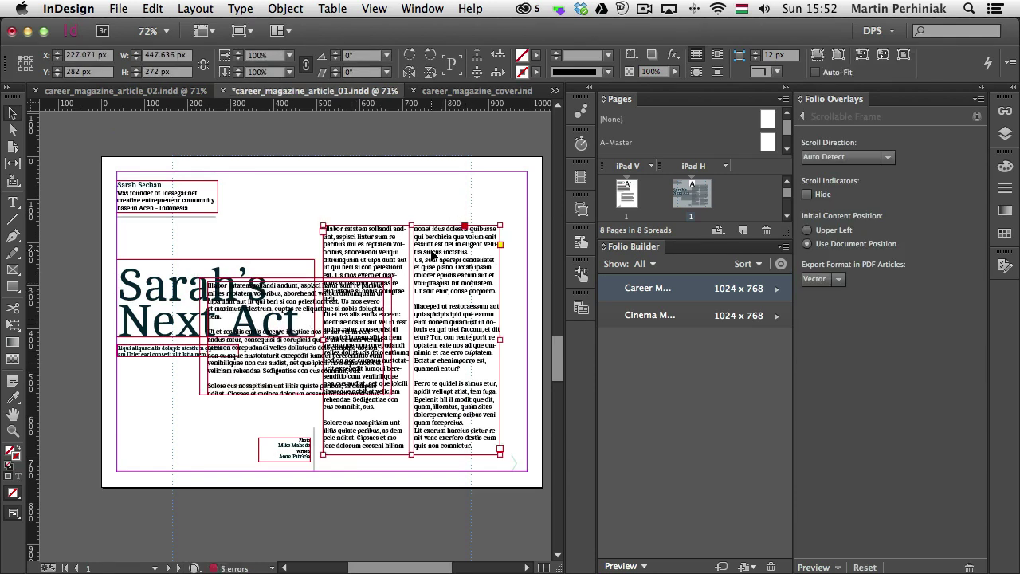
drag(339, 323, 448, 393)
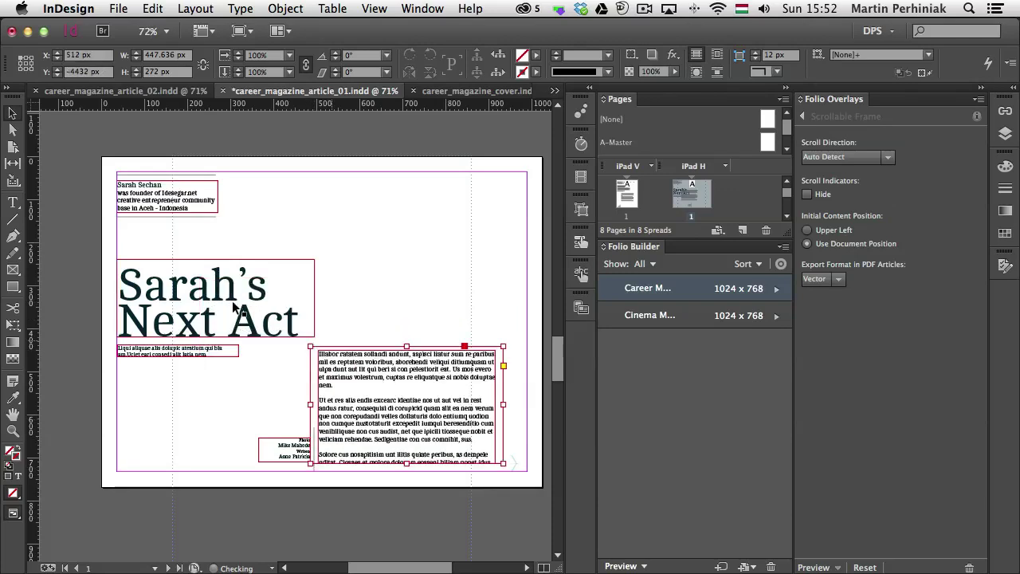
- Move the headline and intro up to Y 168 px and put the scrollable frame beneath them, replacing the photo and writer credits
drag(250, 380, 170, 287)
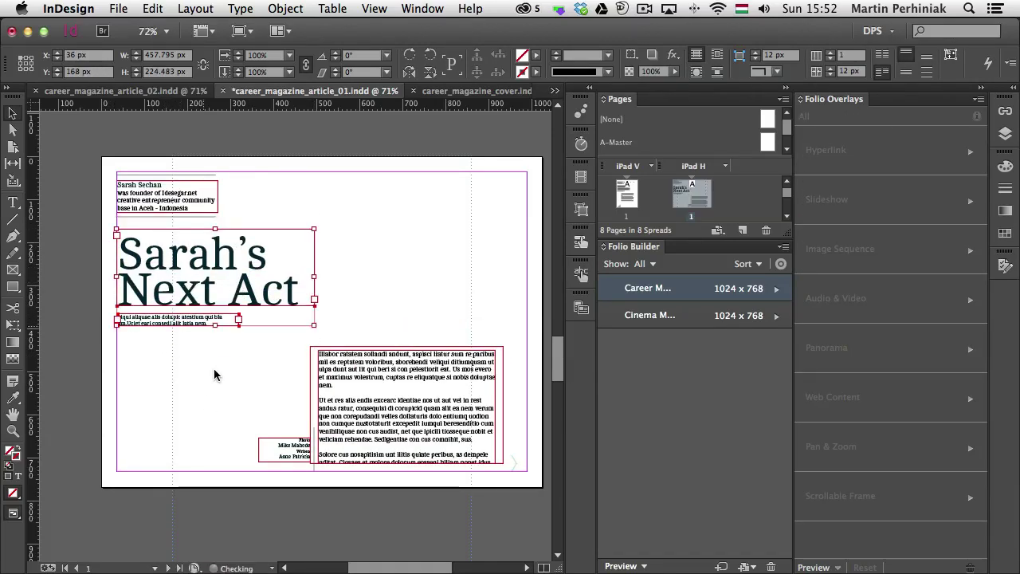
drag(273, 439, 205, 374)
click(372, 340)
key(w)
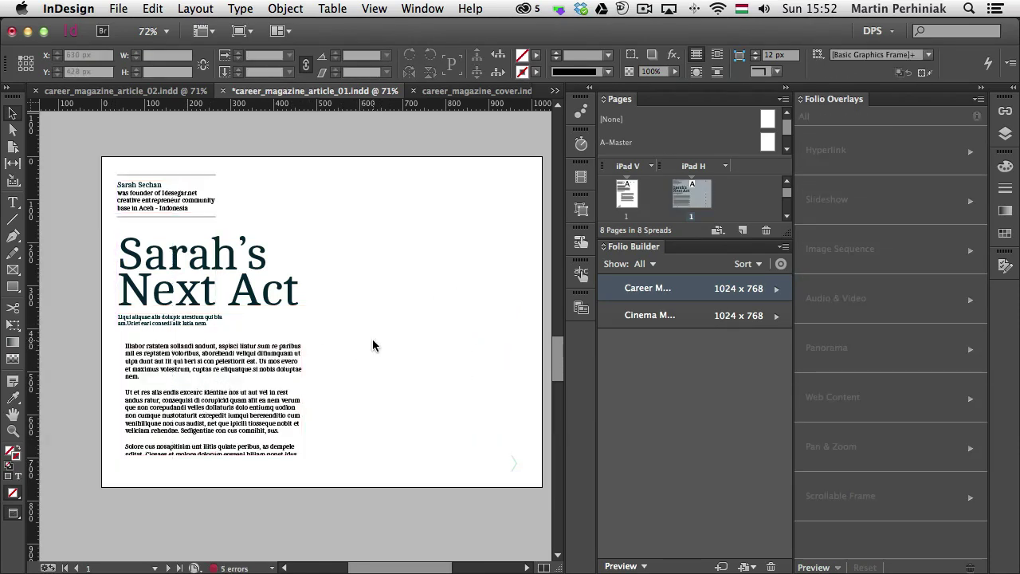
key(w)
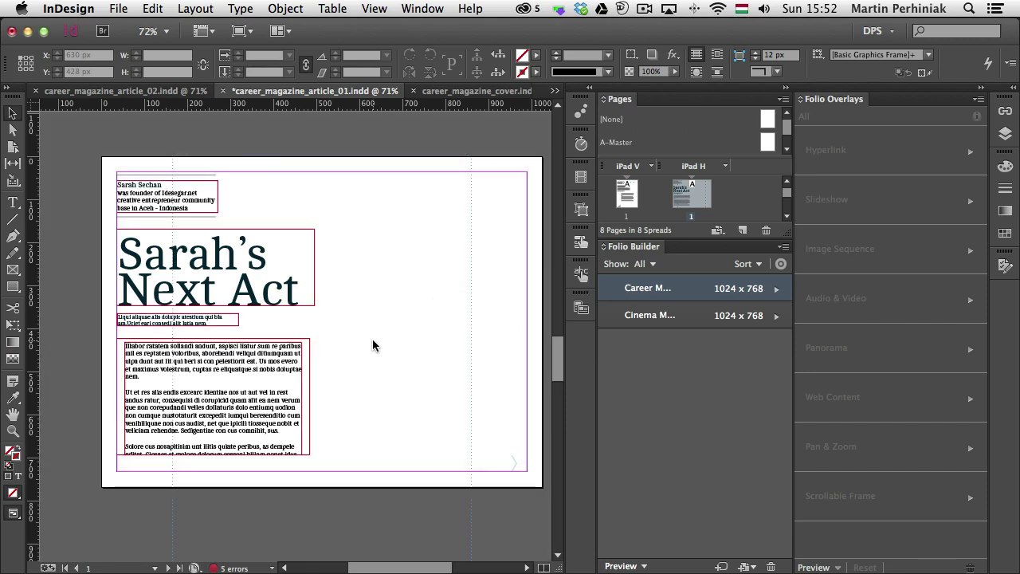
key(w)
drag(458, 314, 423, 324)
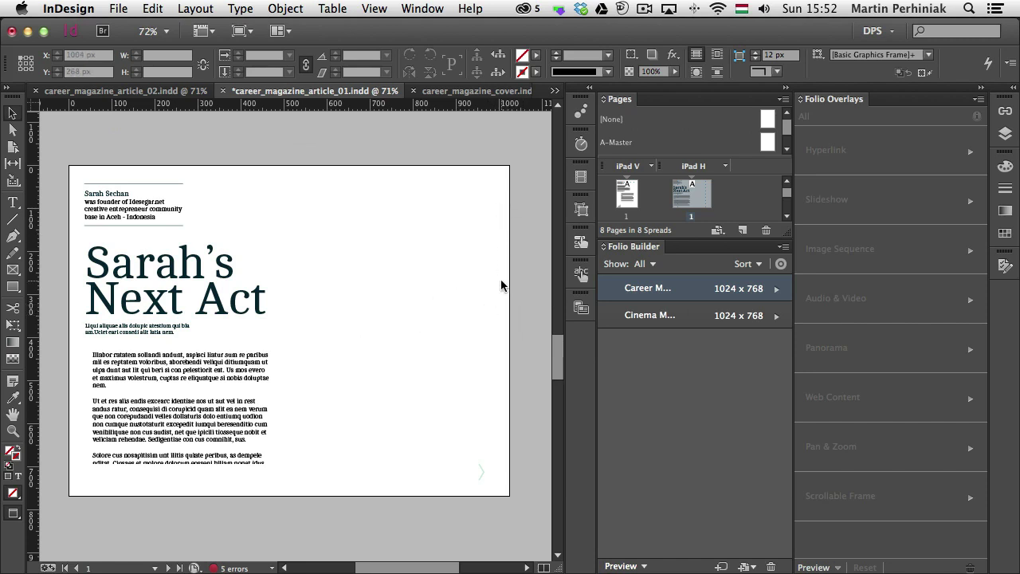
- Draw an empty rectangle frame of about 494 x 240 px beside the headline on the iPad H page
click(13, 284)
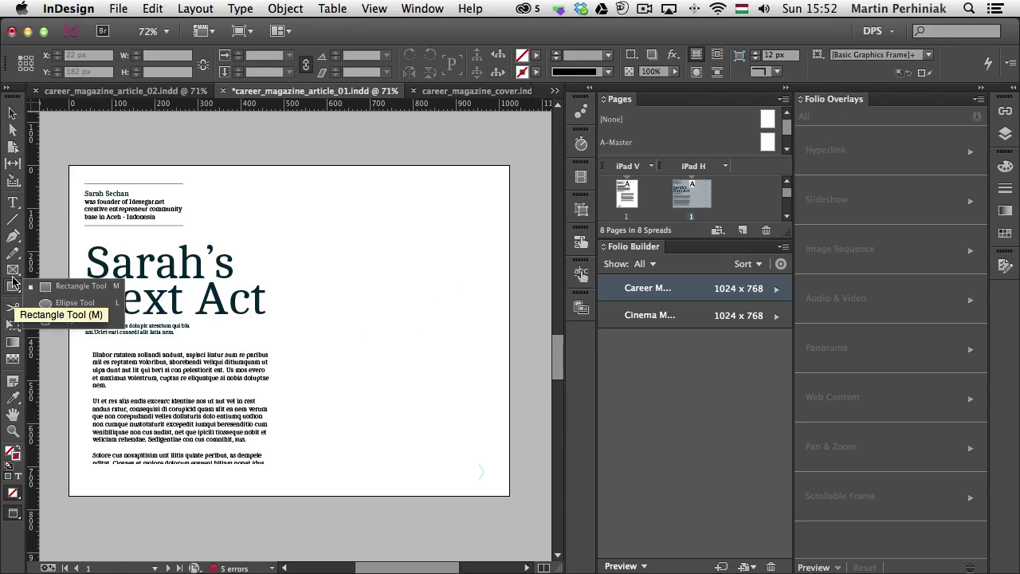
click(12, 269)
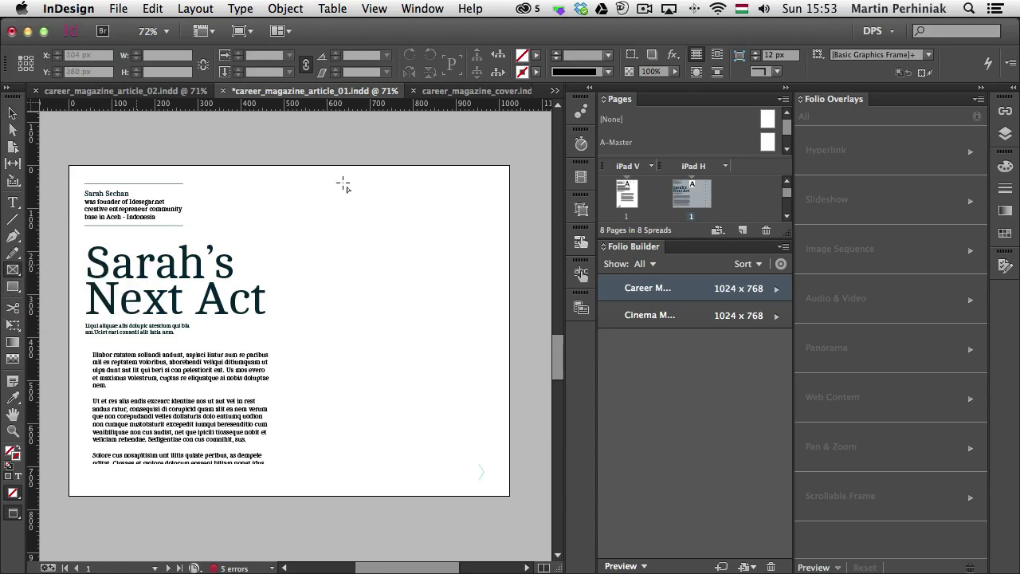
drag(280, 209, 282, 204)
drag(409, 307, 494, 302)
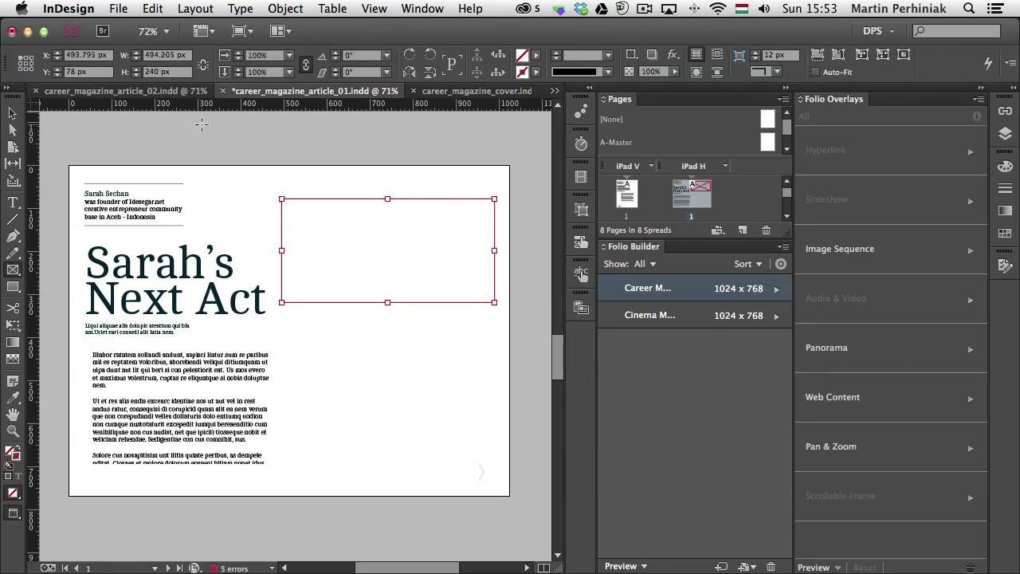
- Fill the new rectangle frame with the light mint-green swatch listed directly after COLOR 2
click(535, 55)
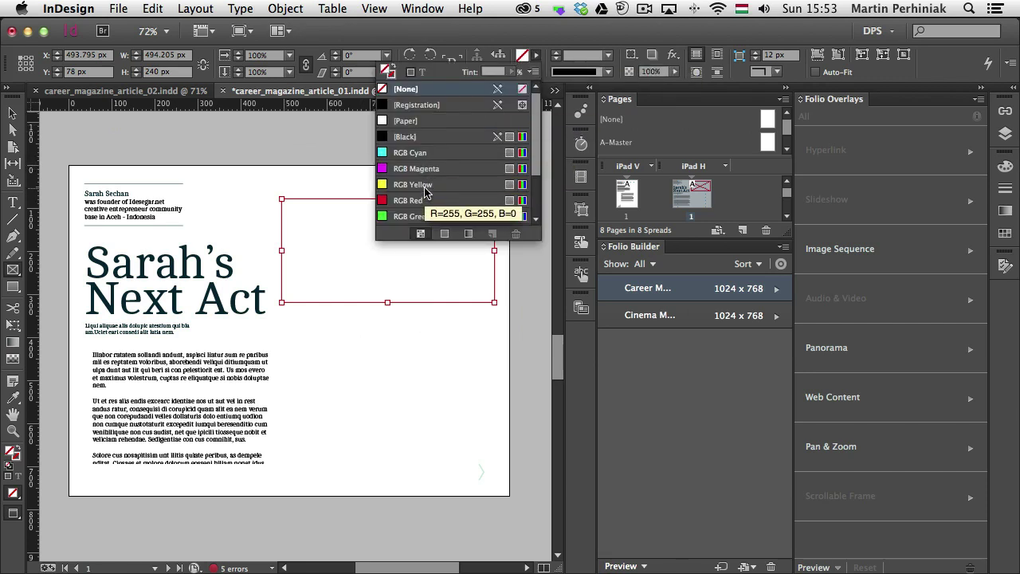
scroll(424, 195, down, 3)
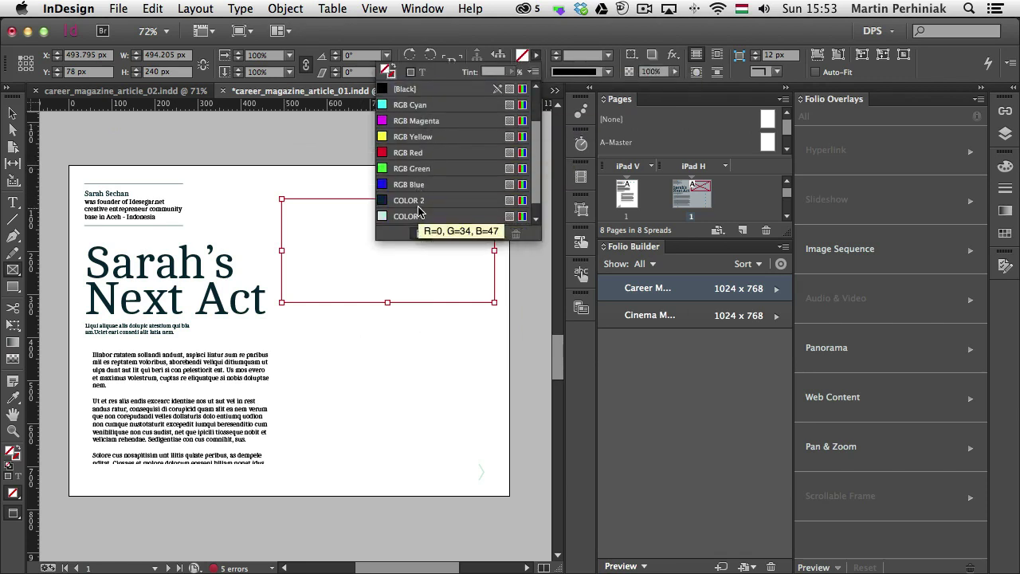
click(418, 200)
click(421, 218)
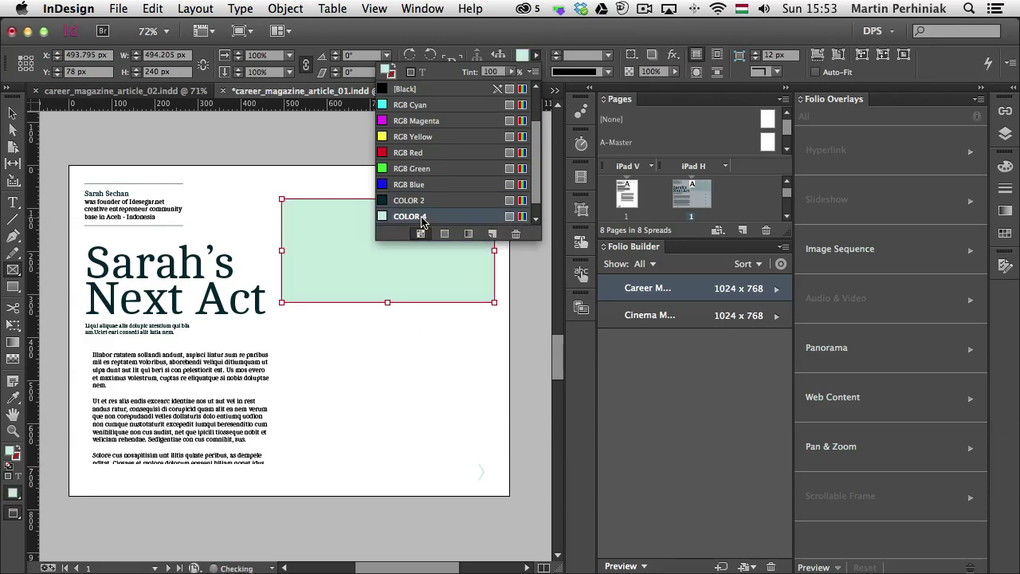
- Round all four corners of the mint-green frame to a radius of about 28 px
key(v)
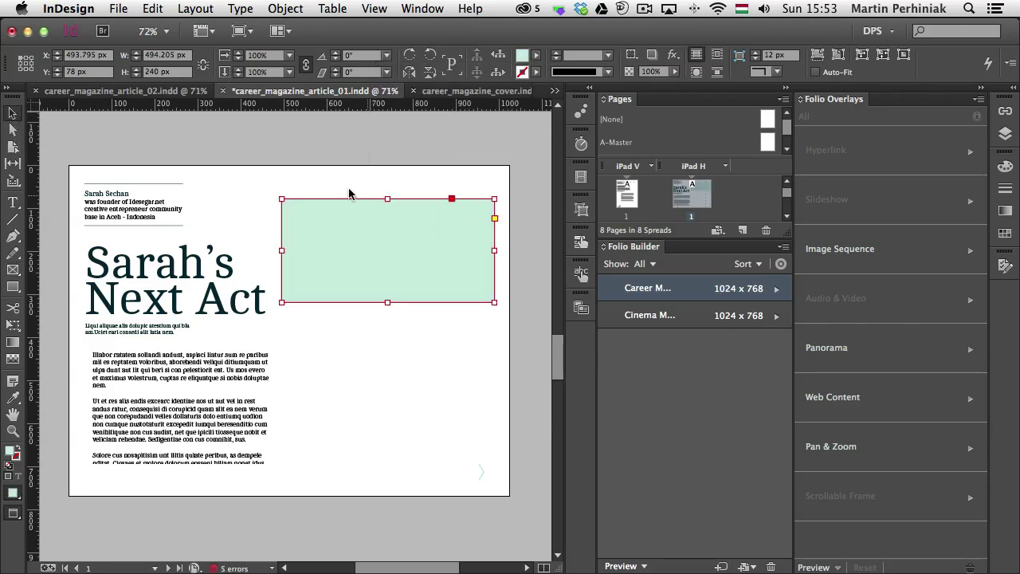
click(494, 219)
drag(494, 200, 478, 203)
click(421, 180)
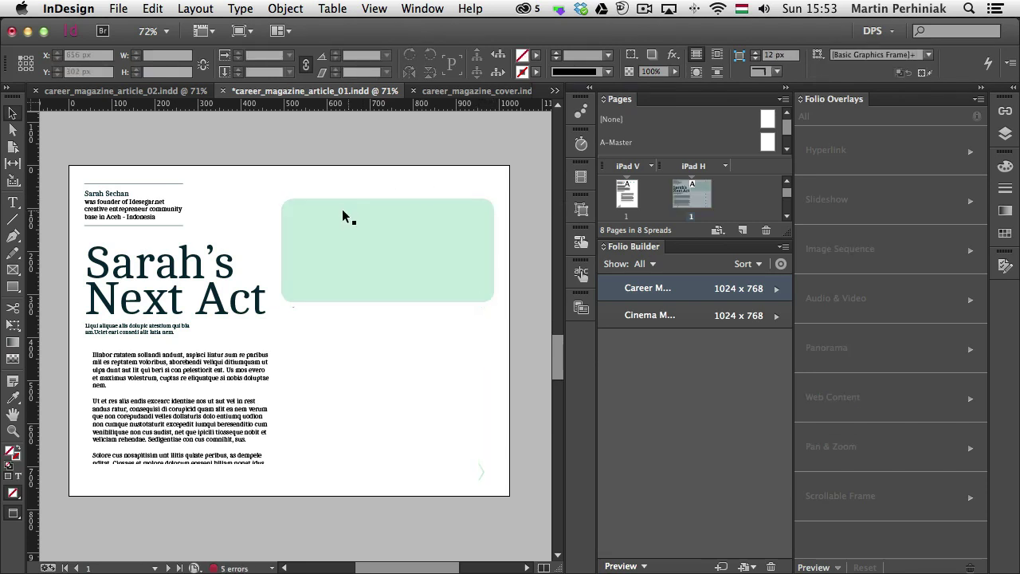
- Widen the mint-green frame to about 618 px so that it extends past the page's outer edge
click(381, 251)
mouse_move(494, 251)
mouse_down()
mouse_move(530, 249)
mouse_move(502, 249)
mouse_up()
click(372, 174)
click(341, 237)
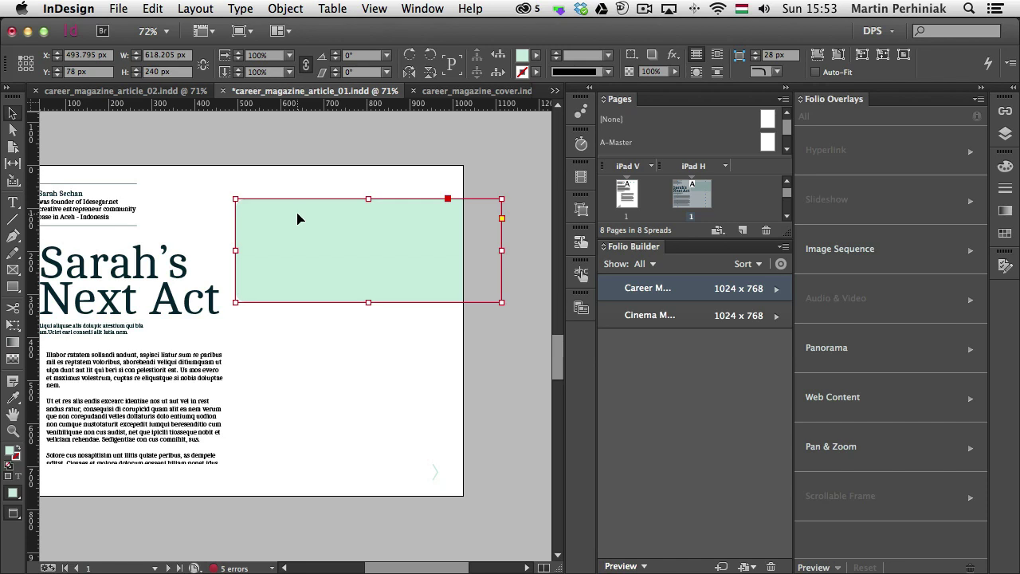
- Place the purple link icon image below the mint-green frame at about 194 x 194 px
click(277, 364)
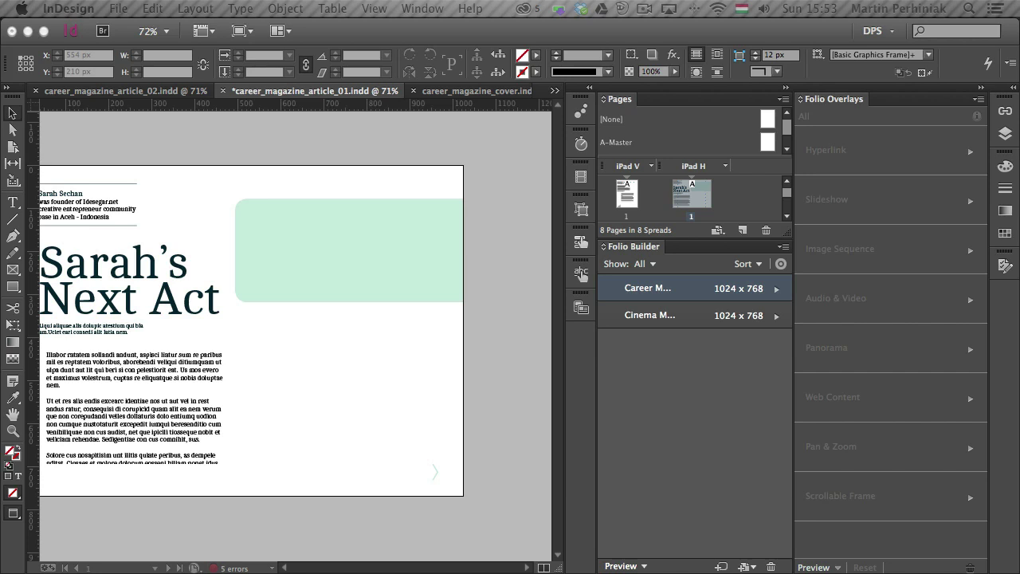
drag(425, 334, 266, 358)
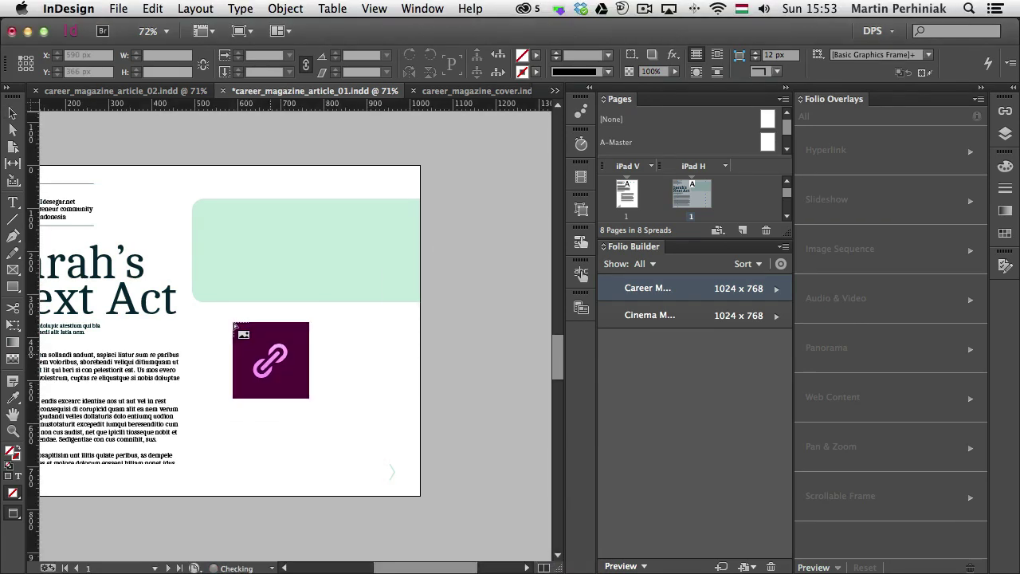
drag(220, 323, 304, 406)
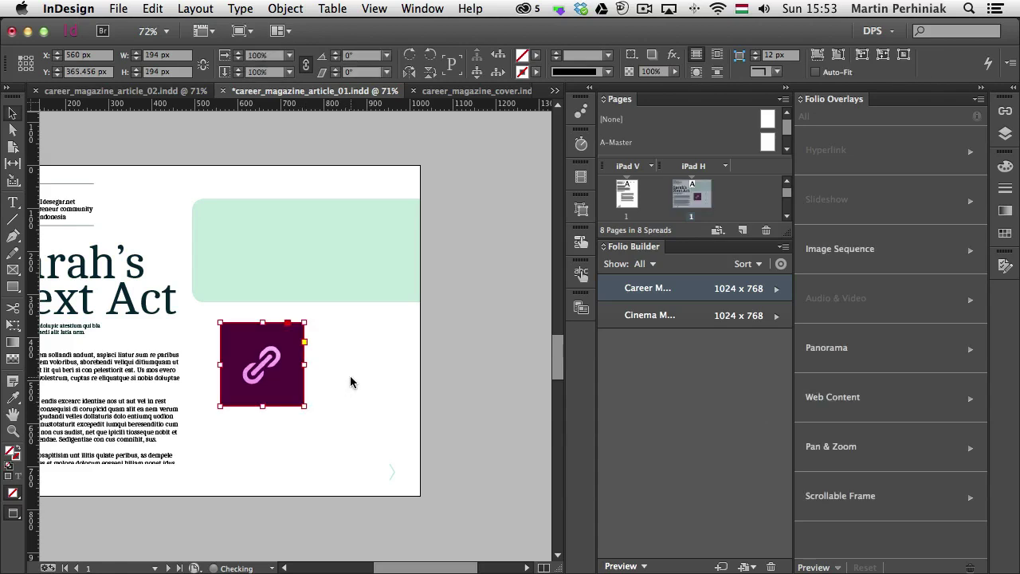
- Cut the purple link icon from below the mint-green frame and paste it into that frame
scroll(350, 375, left, 5)
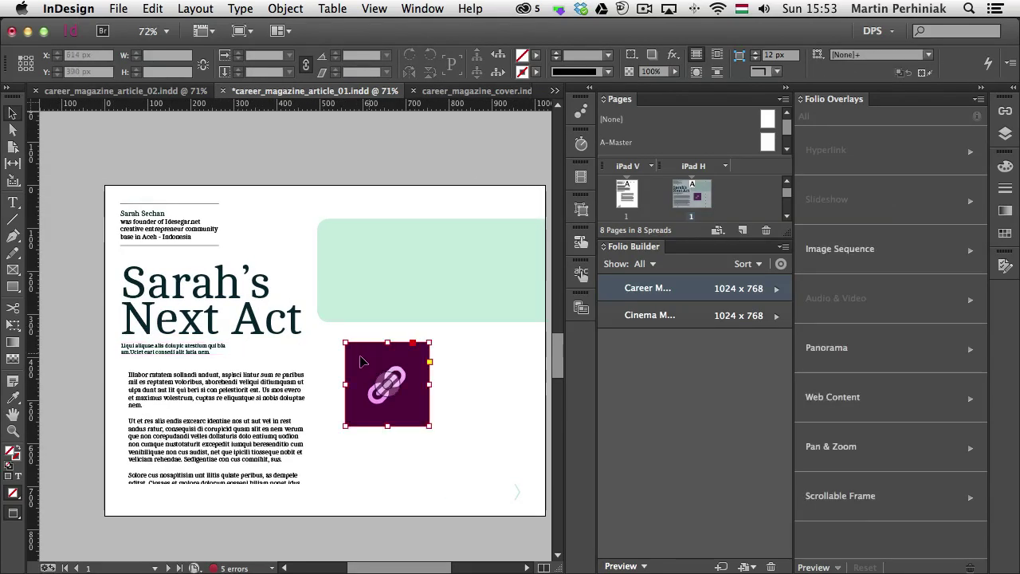
click(152, 8)
click(173, 67)
click(359, 243)
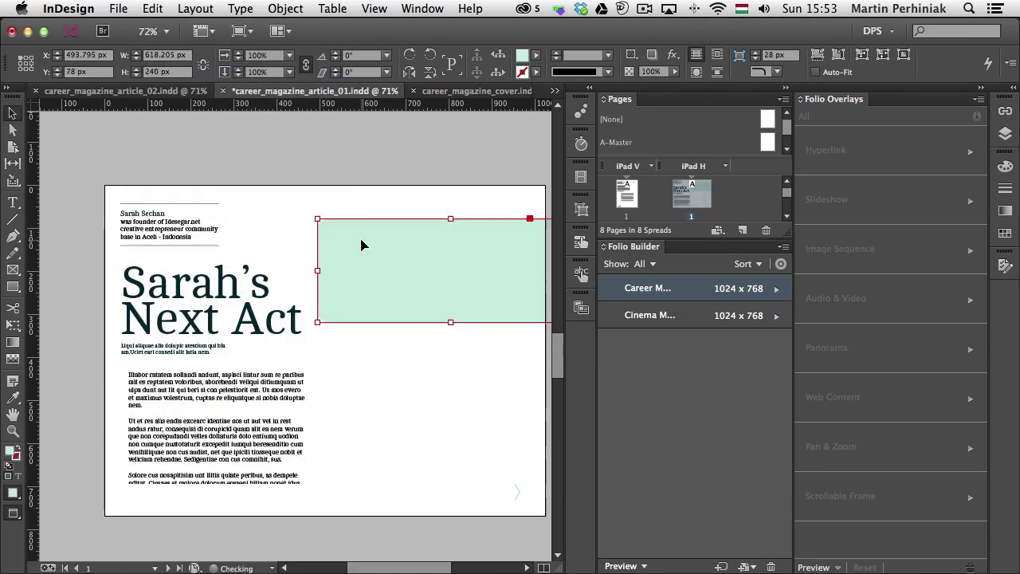
click(151, 8)
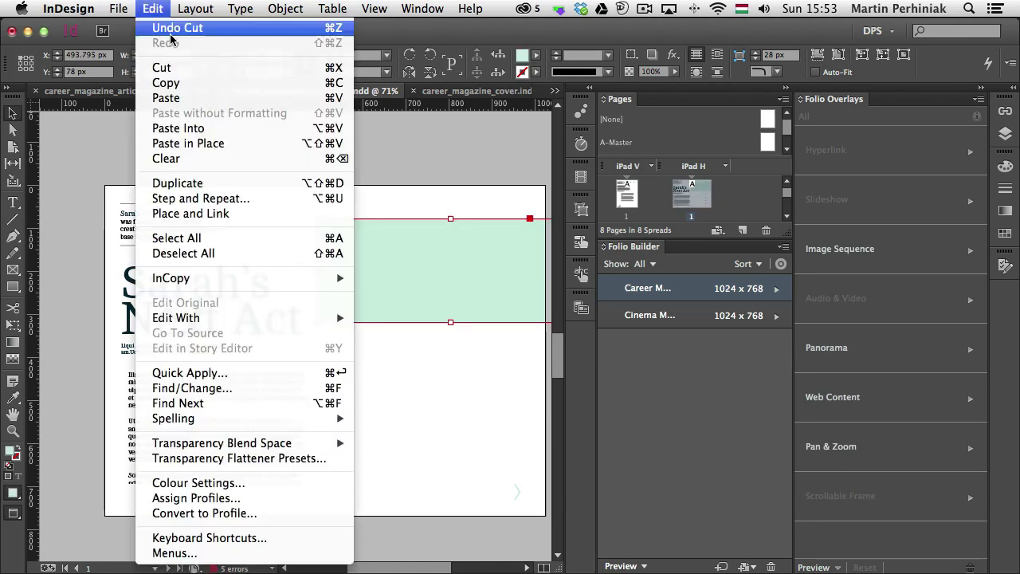
click(196, 127)
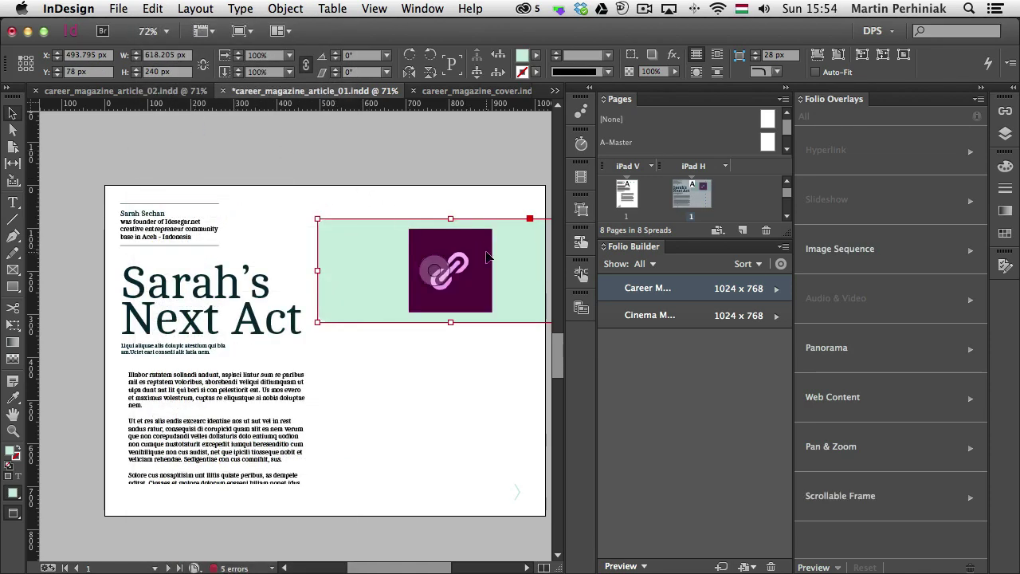
- Slide the link icon within the mint-green frame, leaving a gap for text at the frame's inner end
mouse_move(431, 267)
drag(431, 268, 358, 275)
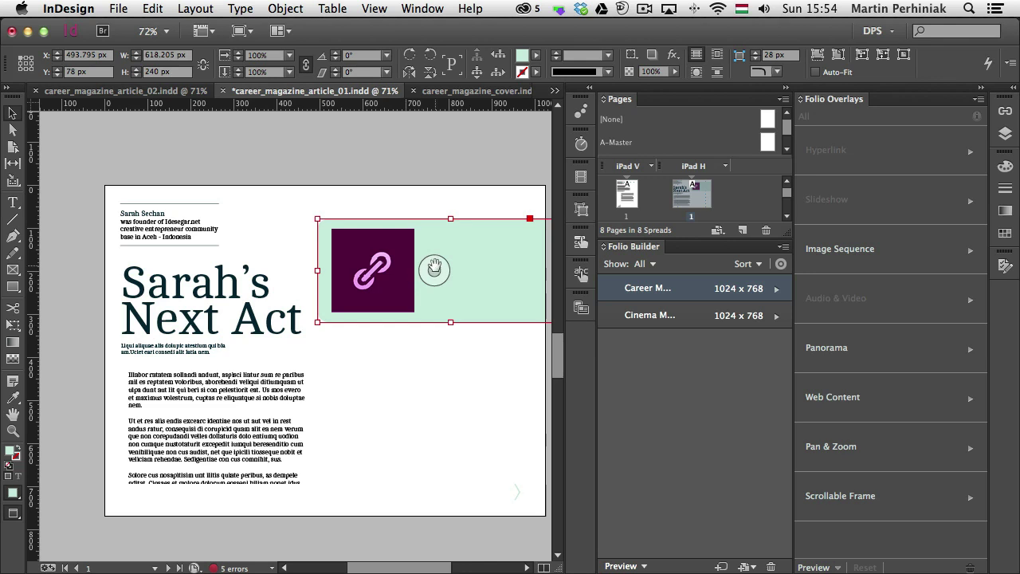
drag(433, 269, 473, 271)
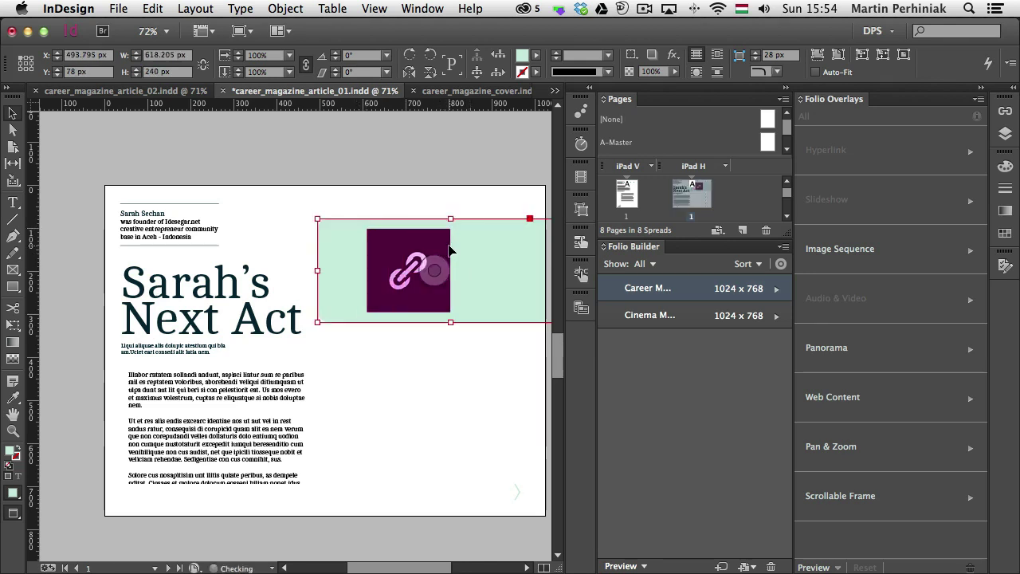
- Round all four corners of the nested link icon to a radius of about 16 px
click(433, 268)
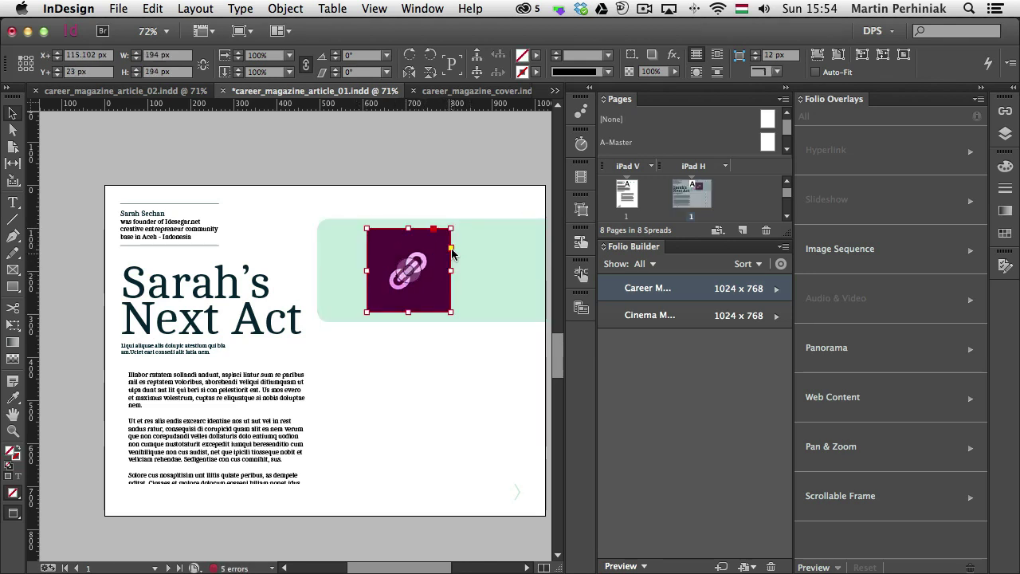
click(452, 249)
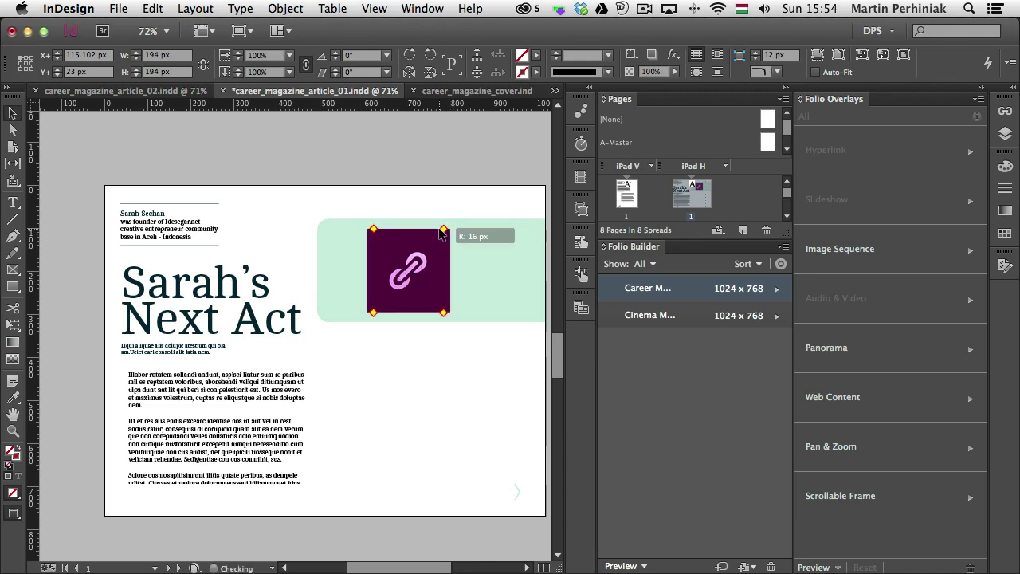
click(423, 377)
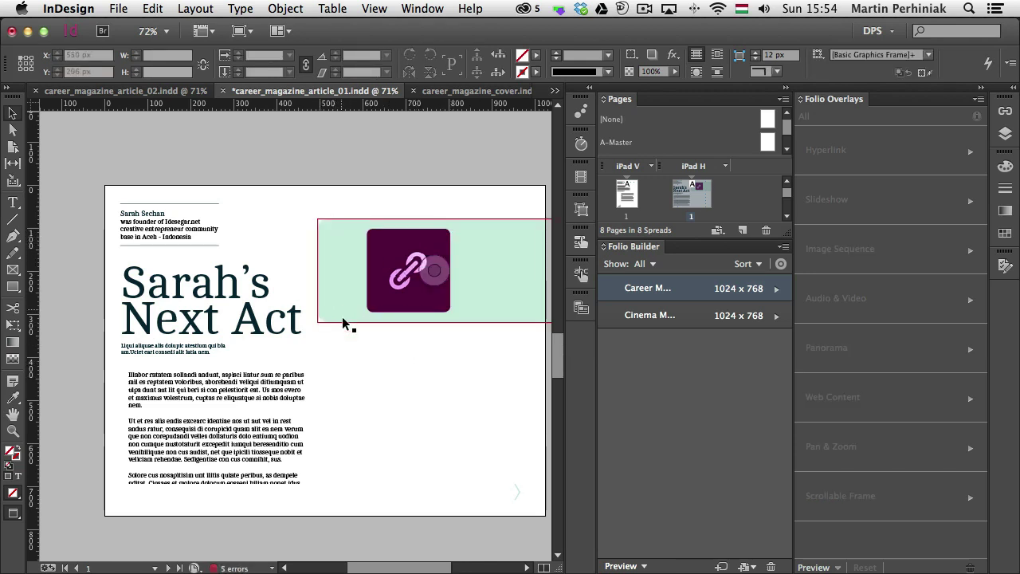
- Create a text frame of about 250 x 56 px below the mint-green frame containing the word "Hyperlinks"
key(t)
drag(332, 343, 433, 369)
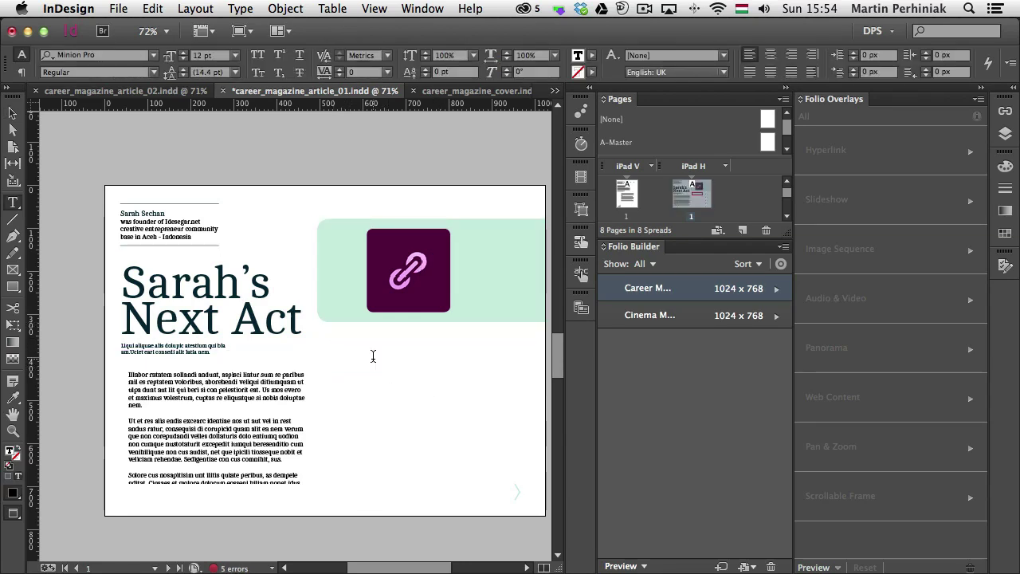
text(4)
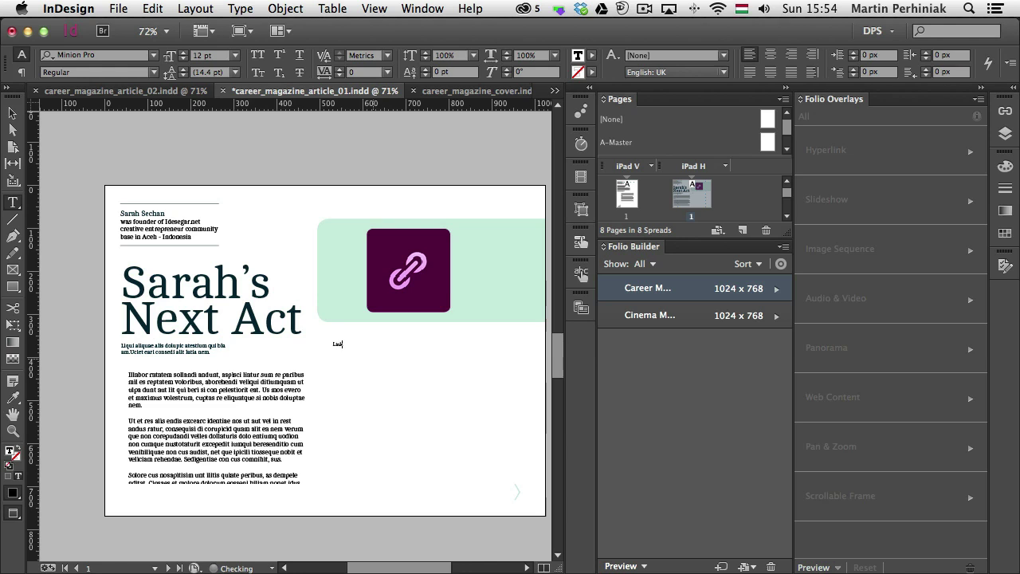
text(yperlinks)
key(Escape)
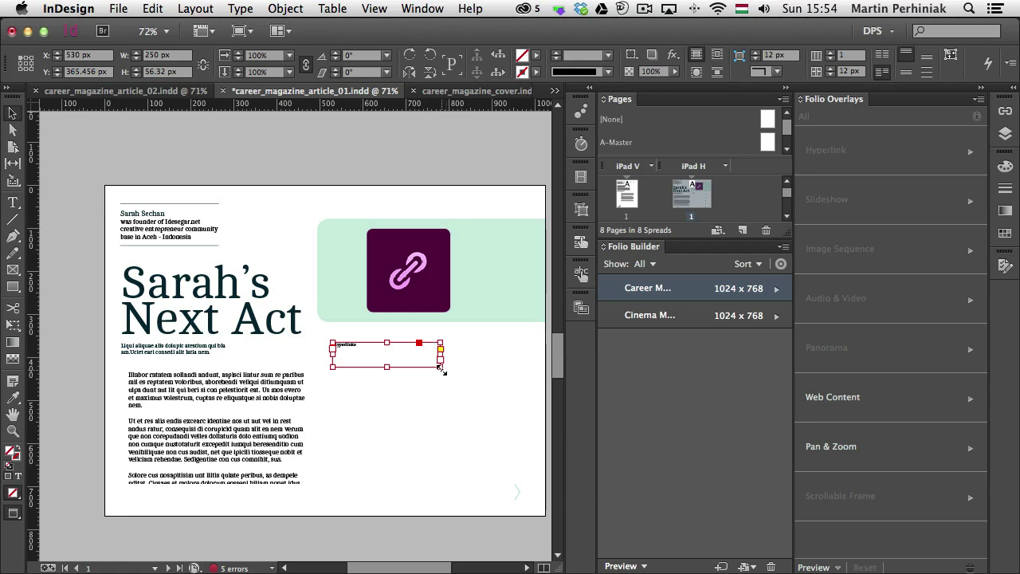
- Shrink the Hyperlinks text frame around its word and scale frame and text together to about 224 px wide
drag(436, 367, 356, 348)
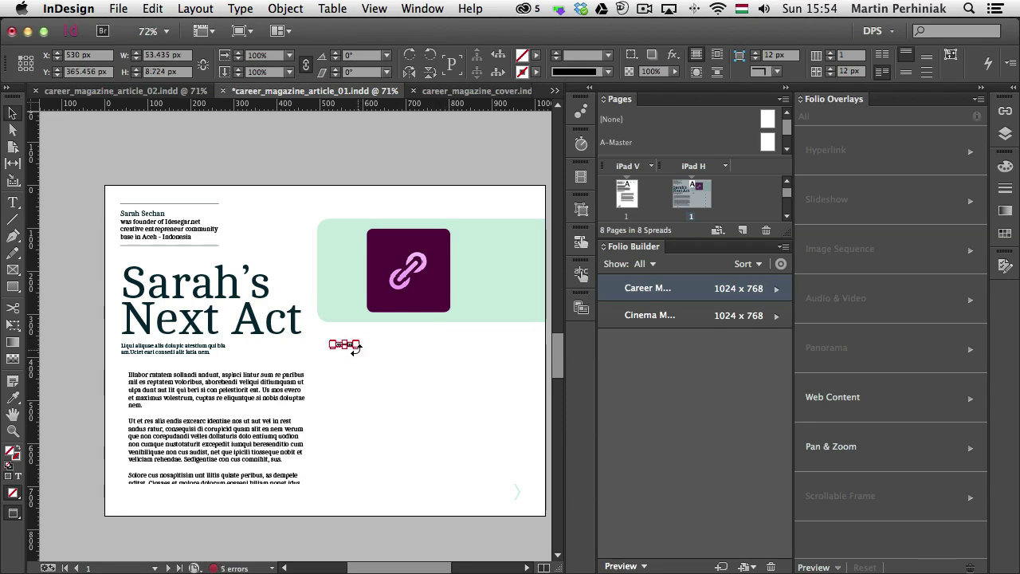
drag(356, 348, 430, 405)
double_click(387, 352)
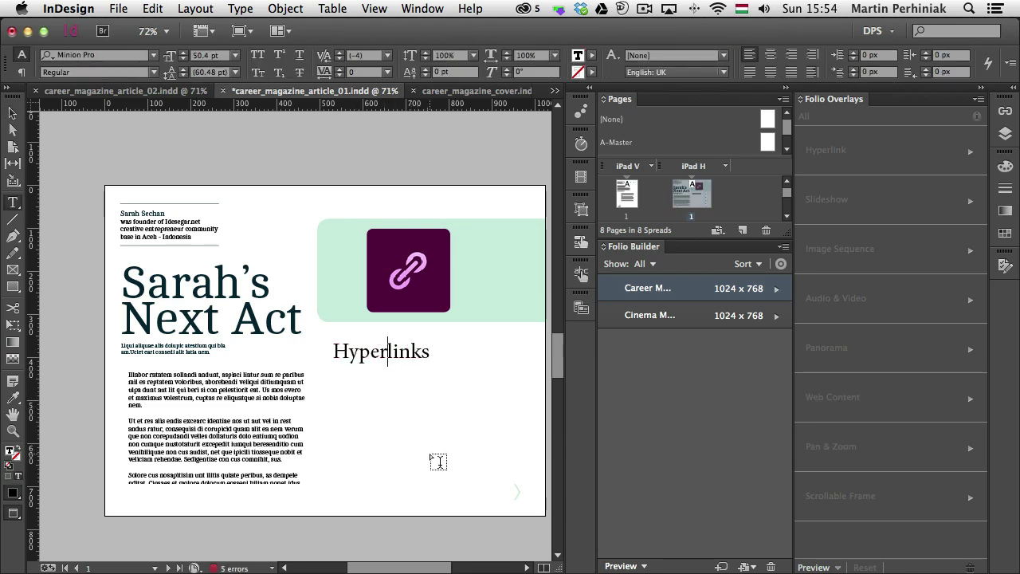
key(Escape)
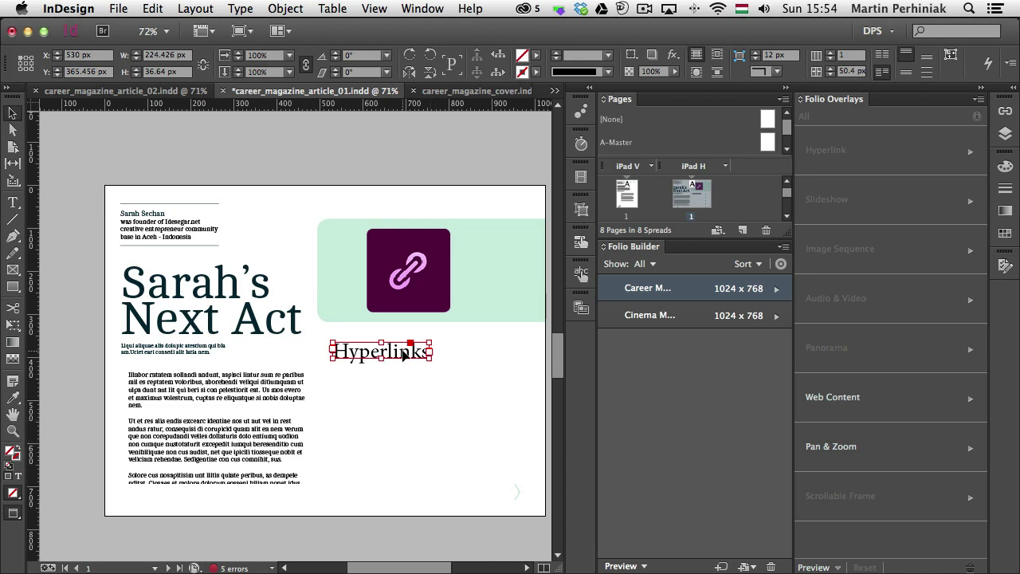
- Rotate the Hyperlinks text 90°, place it beside the link icon over the mint-green frame, and scale it to about 186 px long
drag(431, 331, 303, 259)
drag(381, 355, 338, 272)
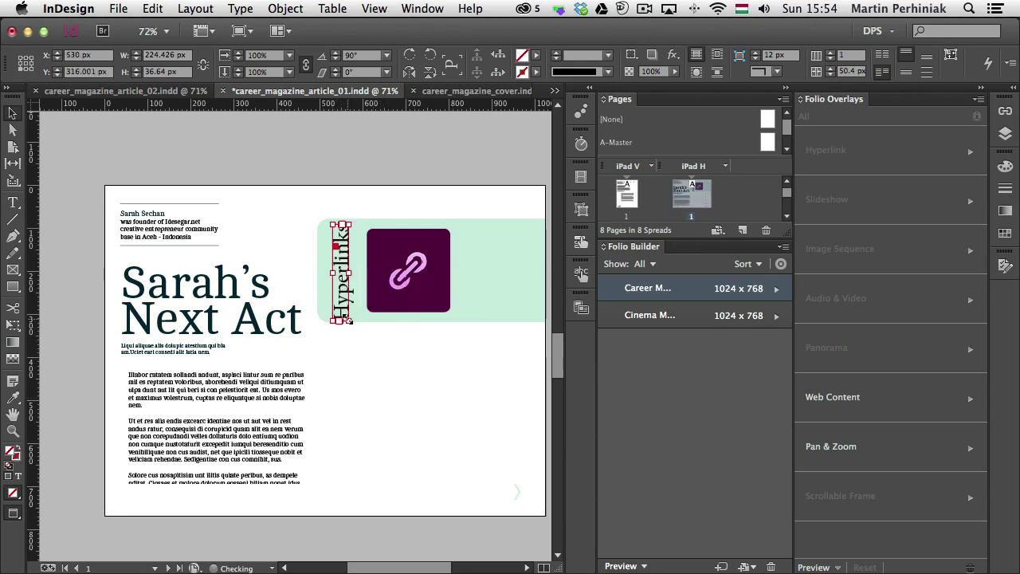
drag(344, 321, 345, 295)
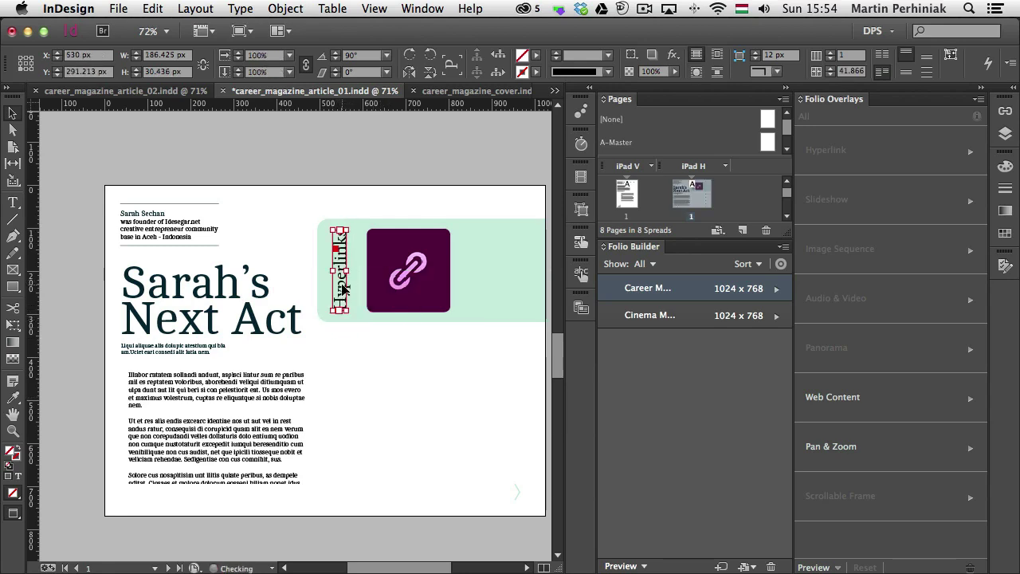
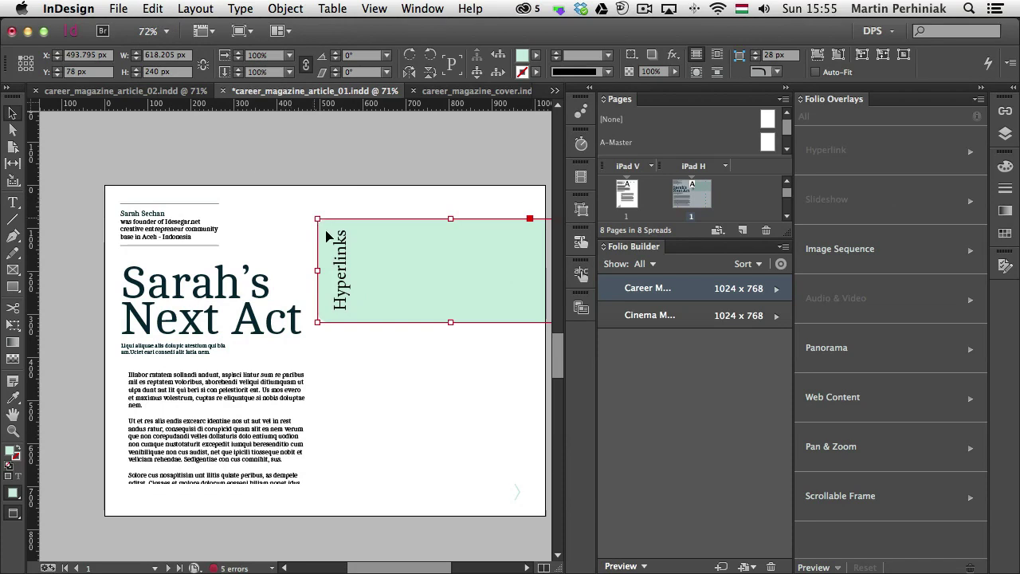
- Undo pasting the Hyperlinks text into the mint-green frame, restoring the link icon inside it and the text over it
click(435, 271)
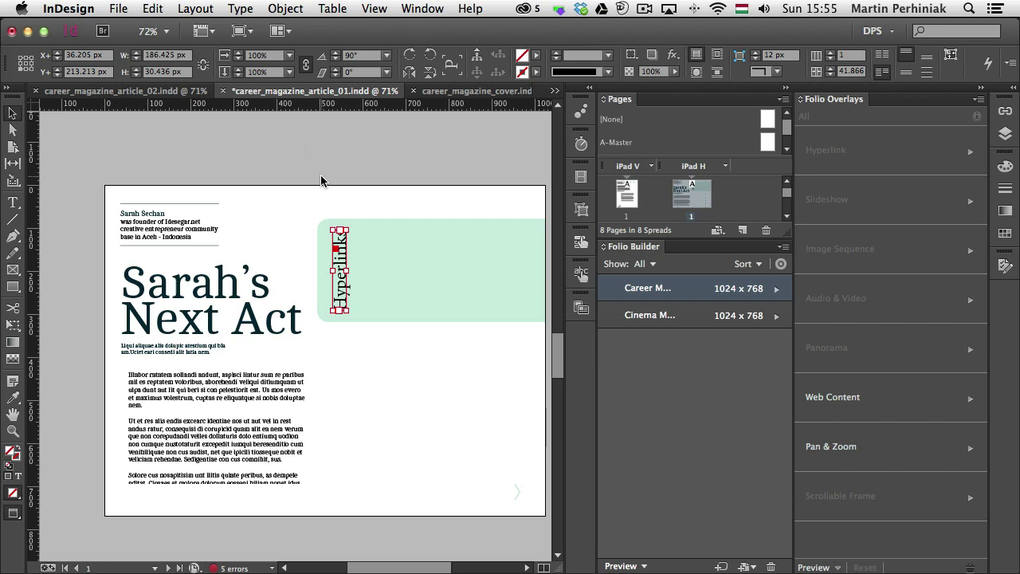
key(super+z)
key(super+alt+shift+v)
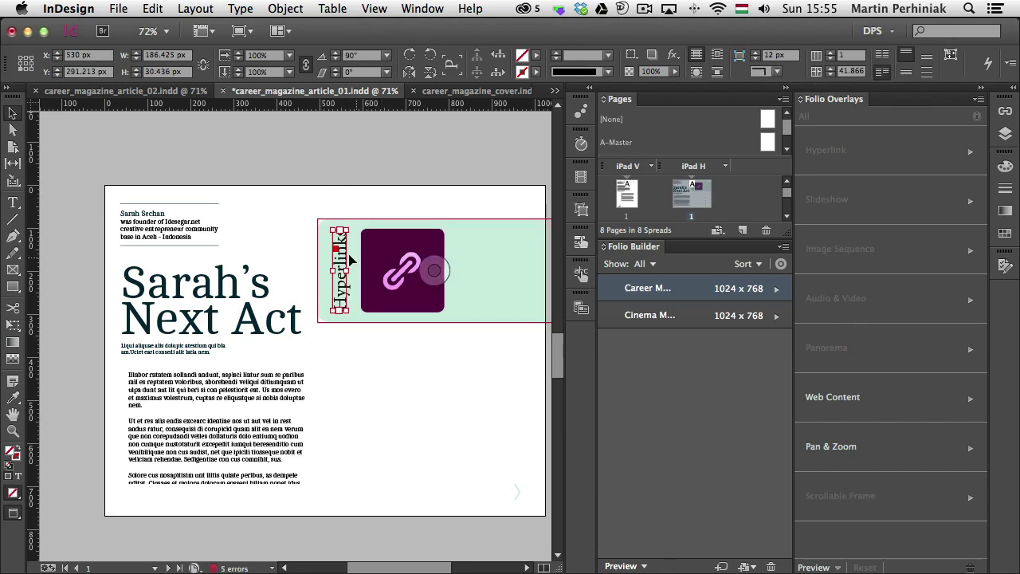
- Move the Hyperlinks text below the mint-green frame, and take the link icon out of the frame to sit beside the text
drag(349, 256, 352, 359)
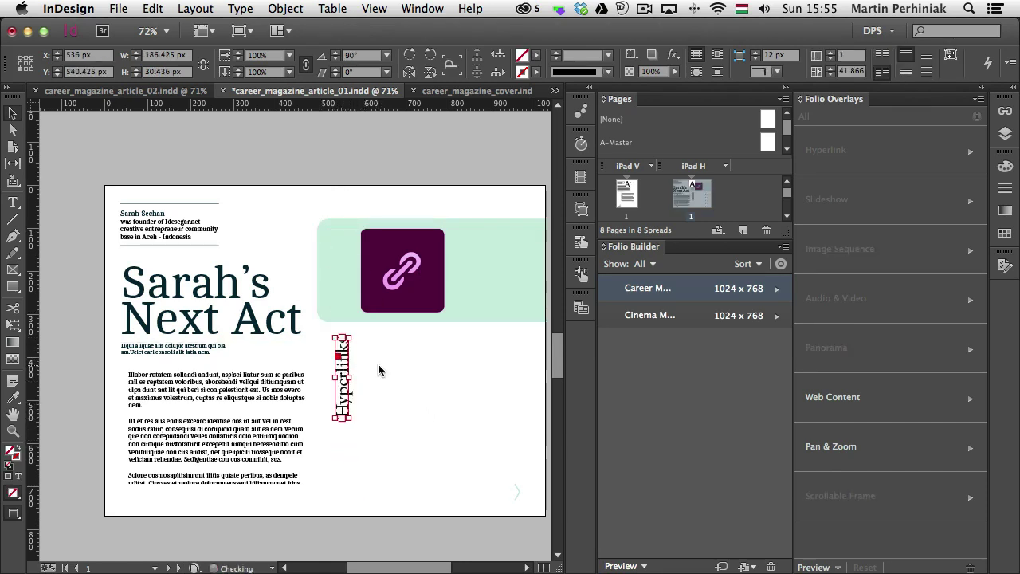
click(377, 369)
click(422, 267)
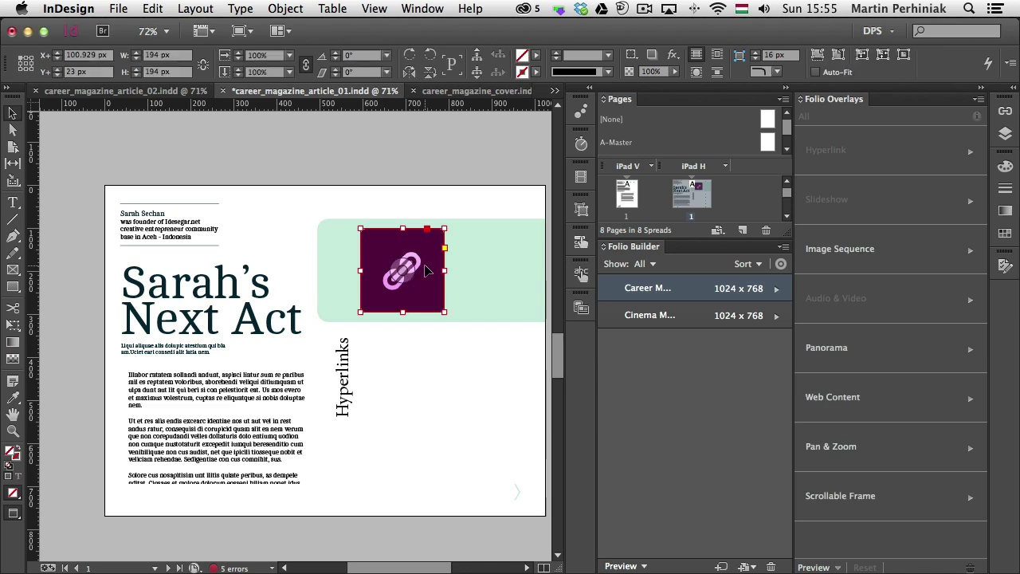
key(super+x)
key(super+v)
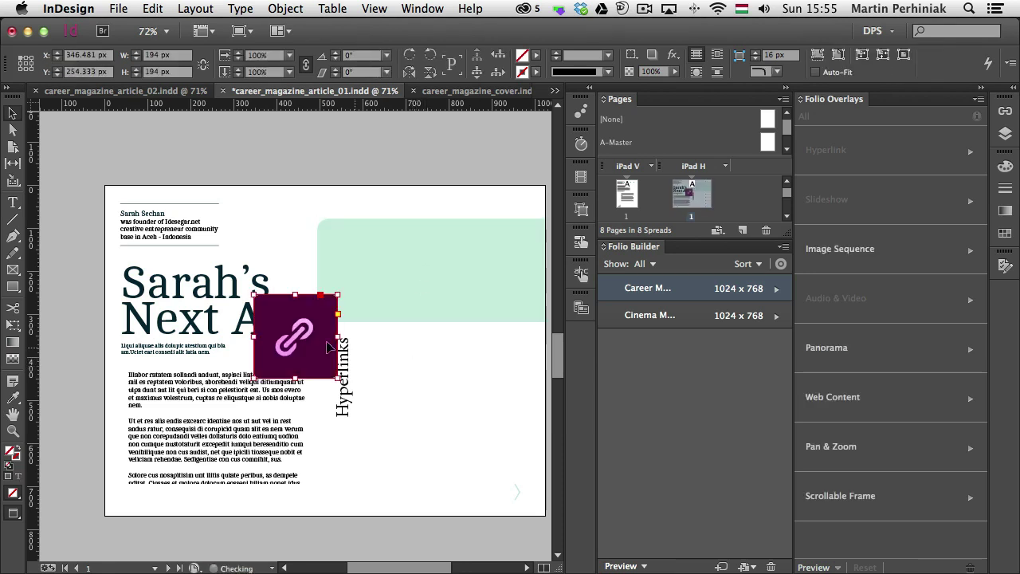
drag(372, 369, 424, 369)
- Try to paste the ungrouped Hyperlinks text and link icon together into the mint-green frame, and paste them back in place
drag(486, 435, 319, 351)
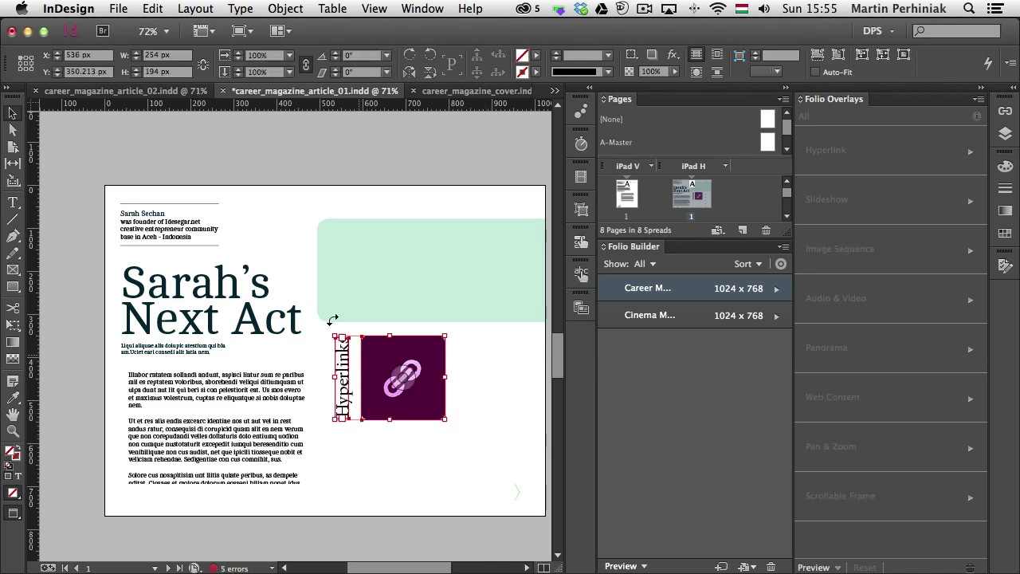
click(159, 10)
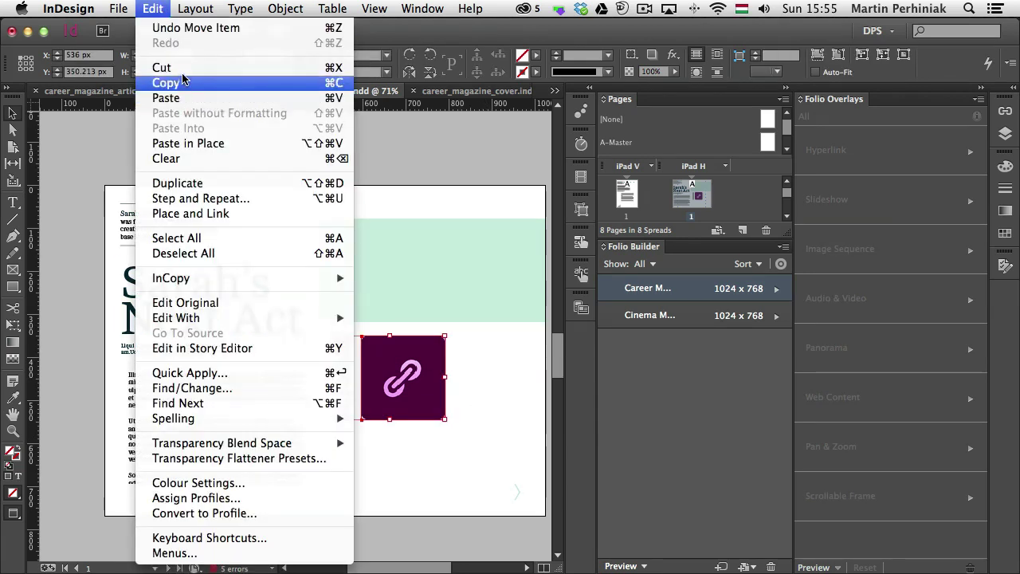
click(183, 68)
click(360, 259)
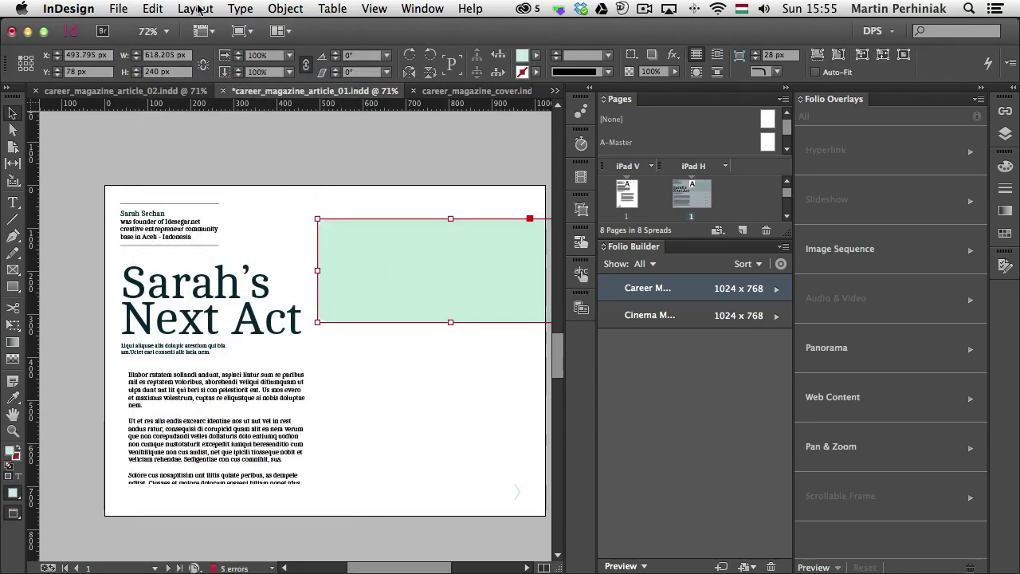
click(160, 10)
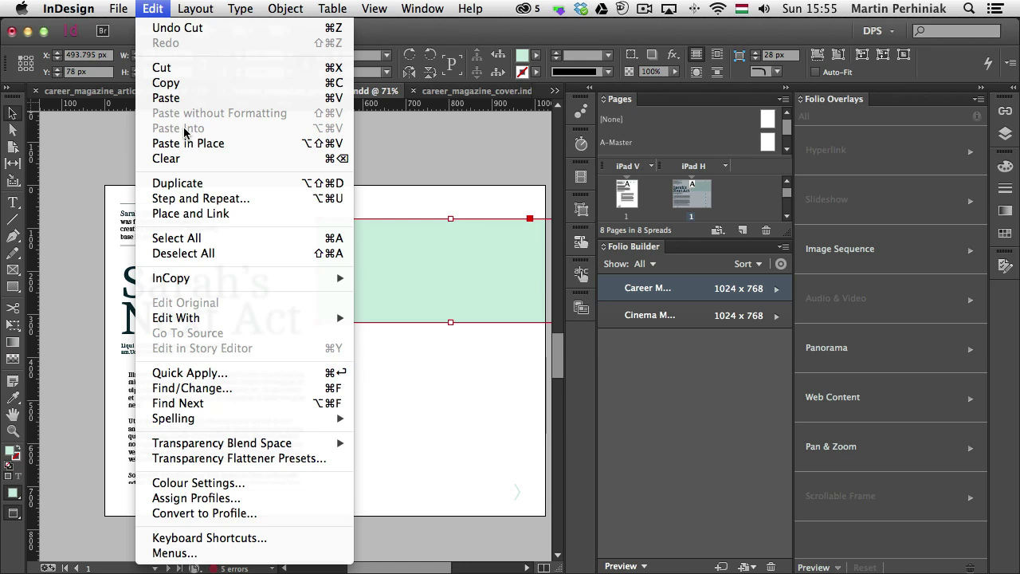
click(283, 146)
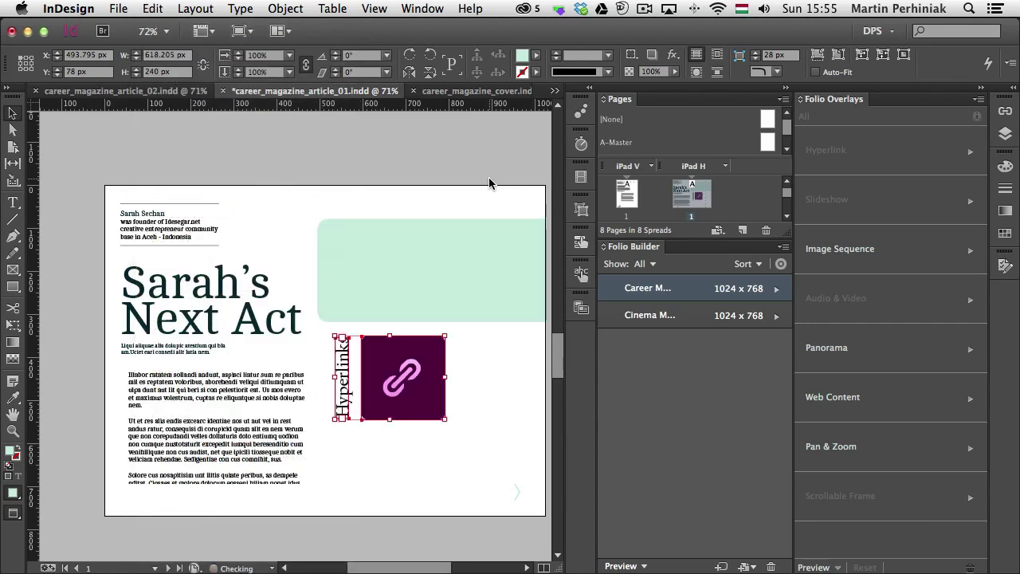
- Group the Hyperlinks text with the link icon, and move the group into the mint-green frame using Paste Into
click(291, 7)
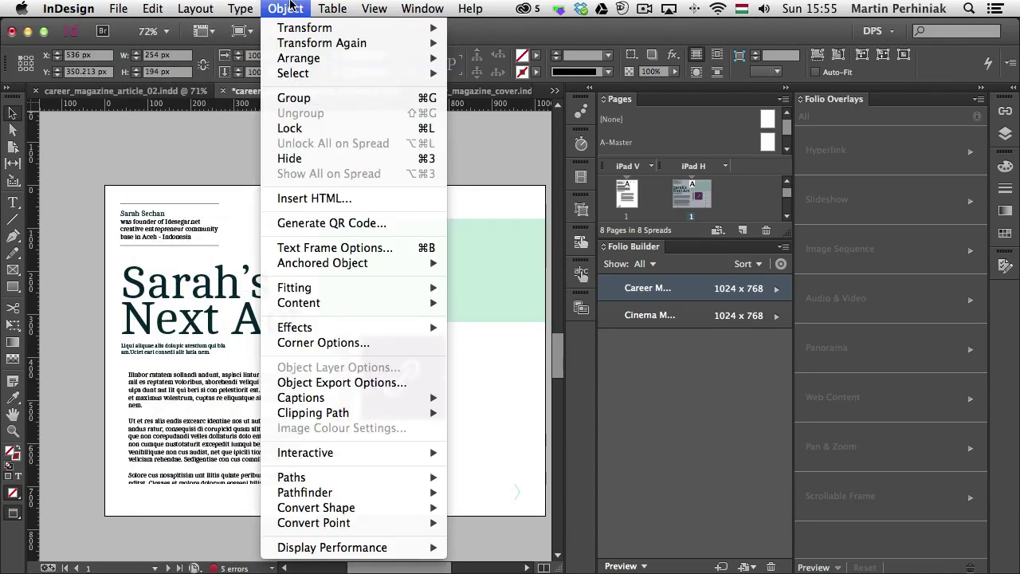
click(294, 97)
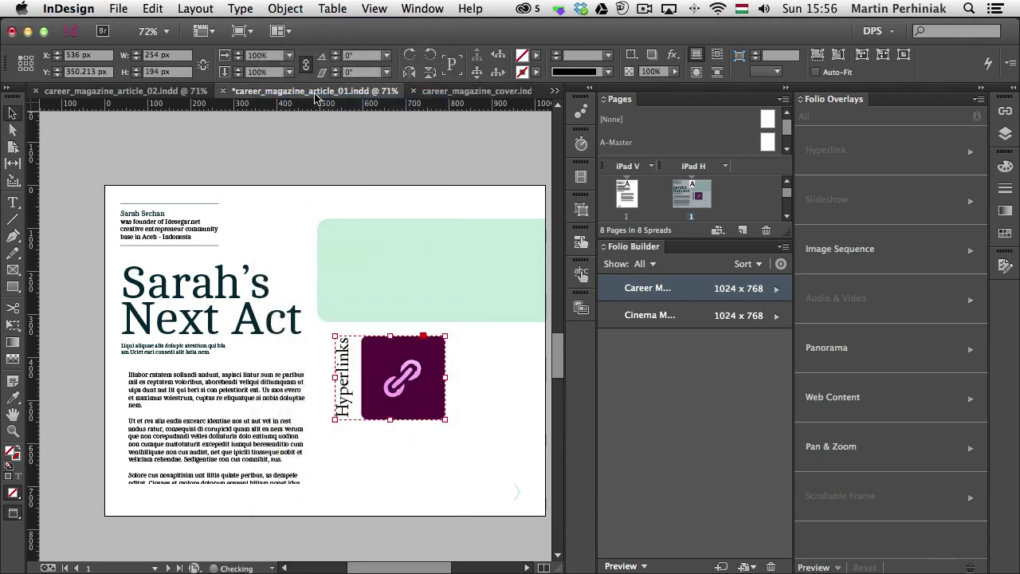
click(152, 8)
click(169, 66)
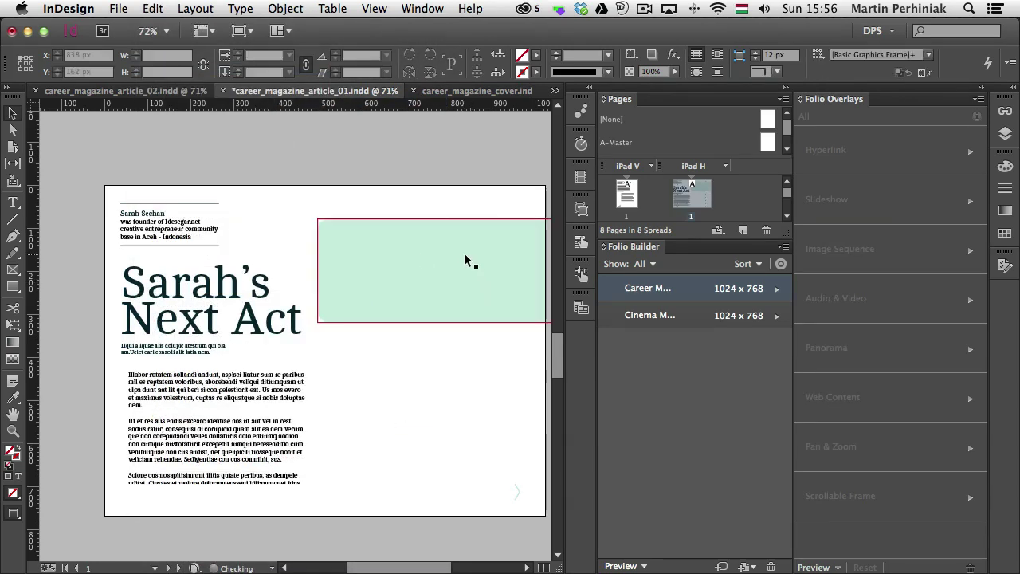
click(467, 260)
click(158, 8)
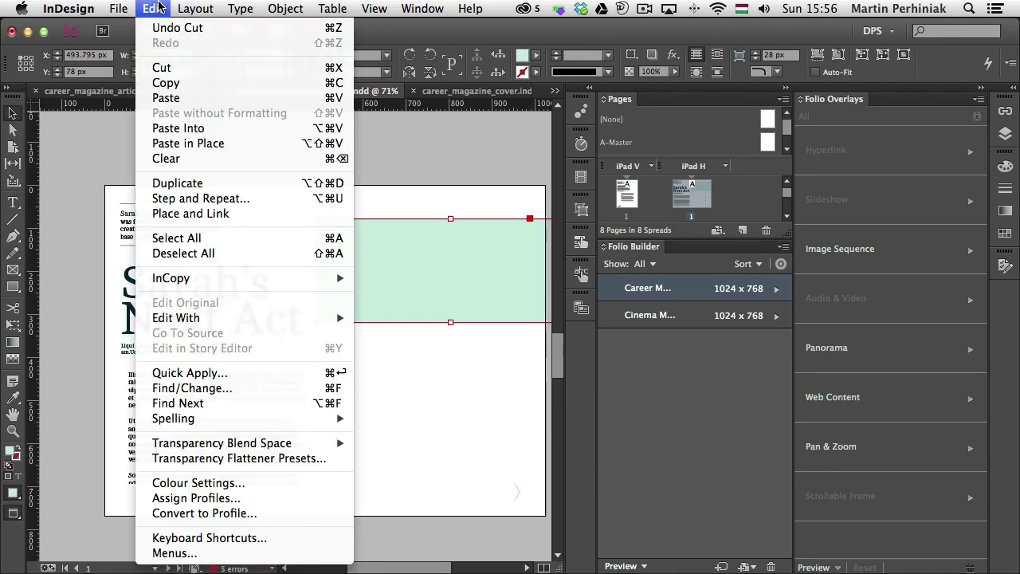
click(216, 128)
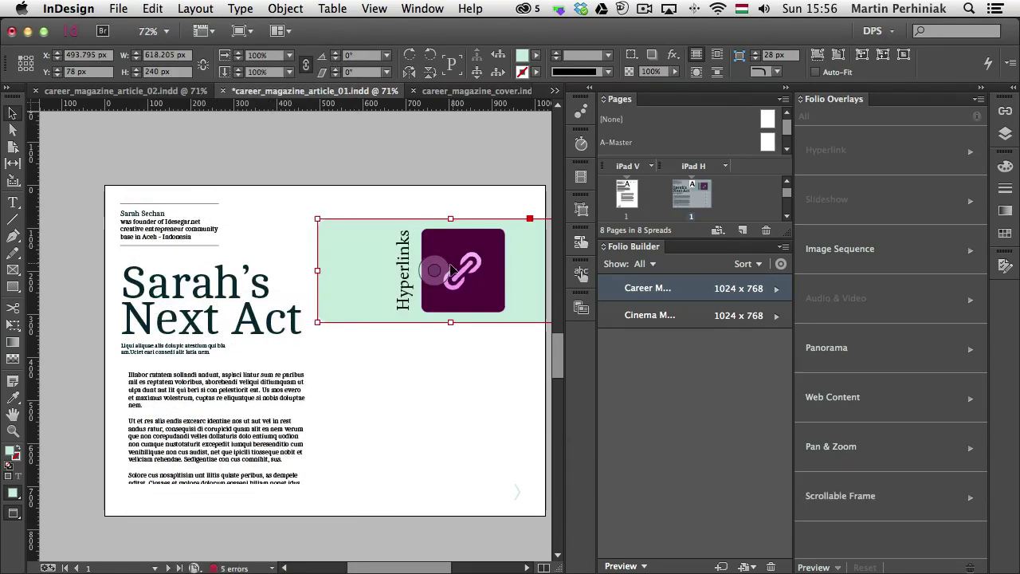
- Shift the nested group to the inner end of the mint-green frame, and select the frame
drag(439, 272, 384, 269)
click(451, 377)
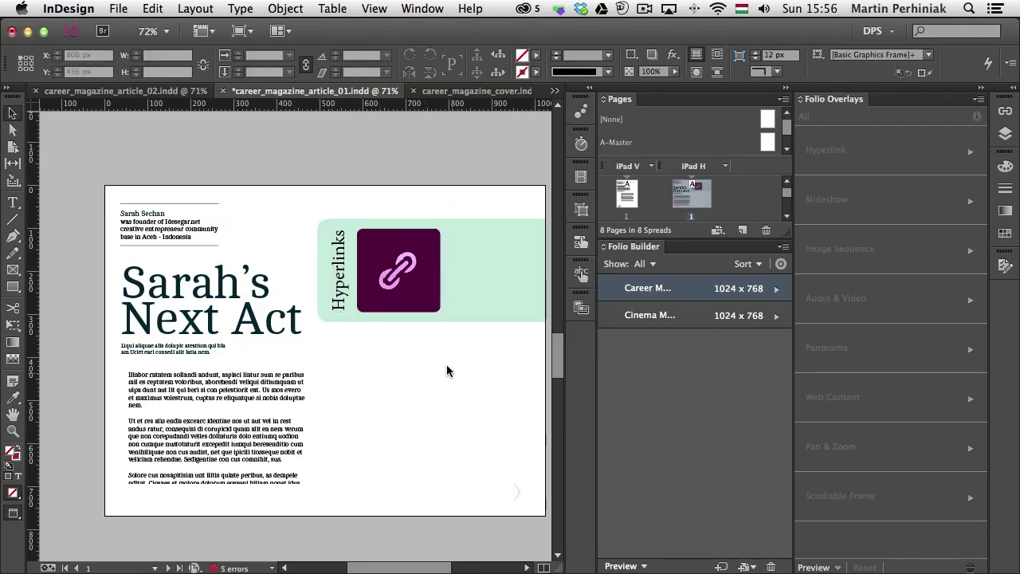
click(486, 307)
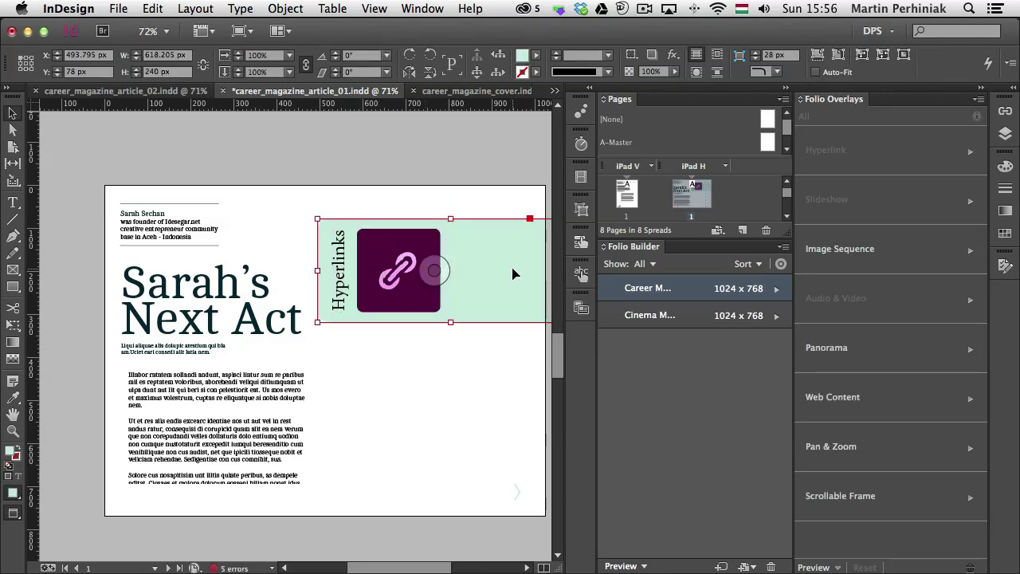
- Move the mint-green frame to the page's outer edge at X 930 px so only the Hyperlinks label stays on the page
drag(360, 253, 542, 245)
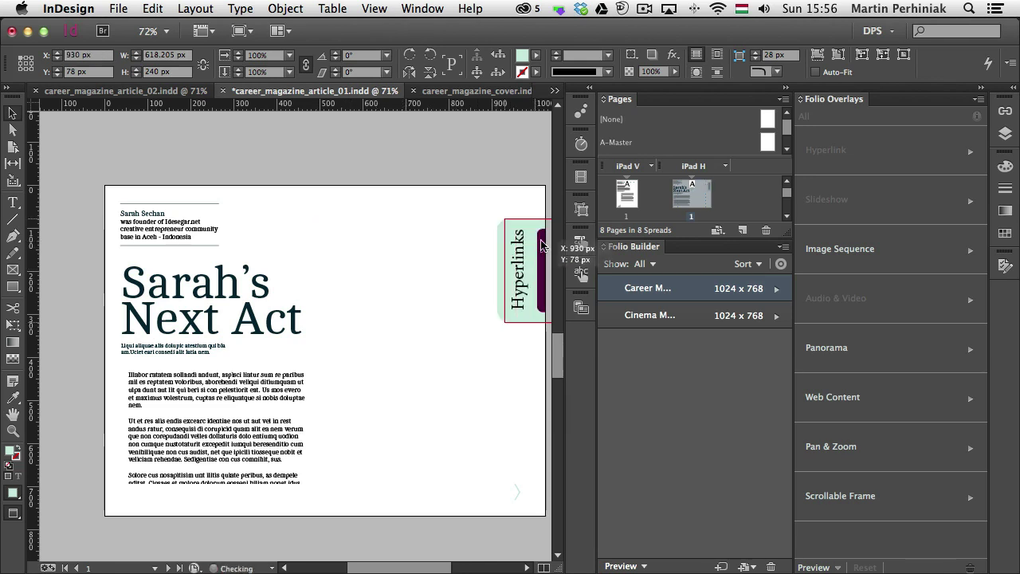
click(465, 393)
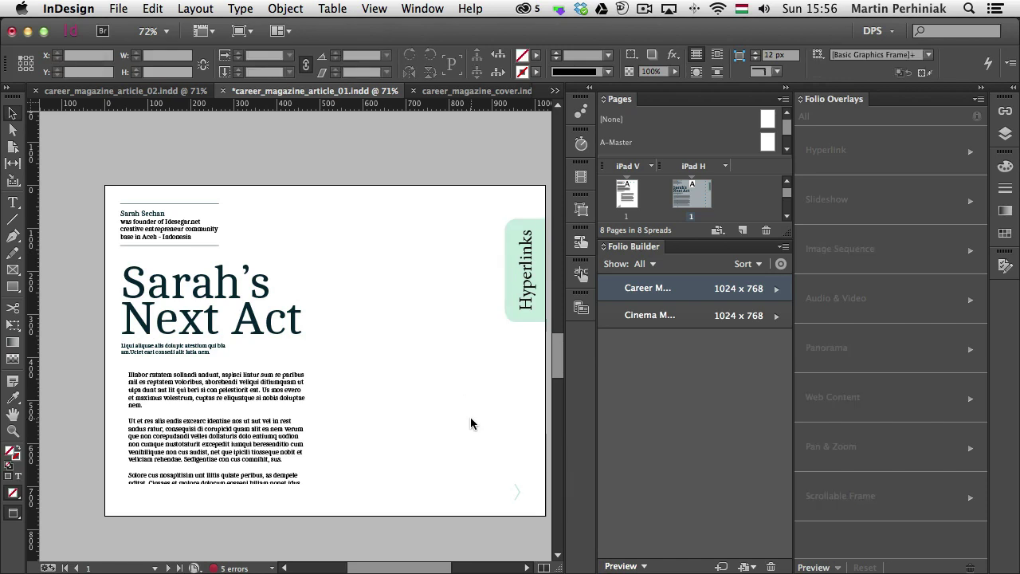
- Apply a Scrollable Frame overlay to the mint-green frame with Auto Detect direction and Use Document Position for the initial content
click(527, 239)
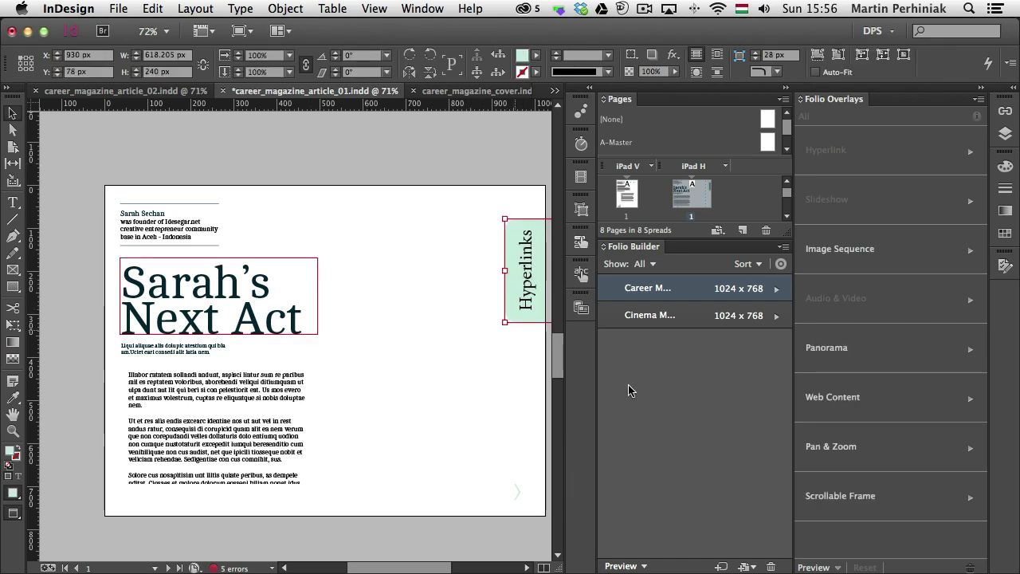
click(839, 494)
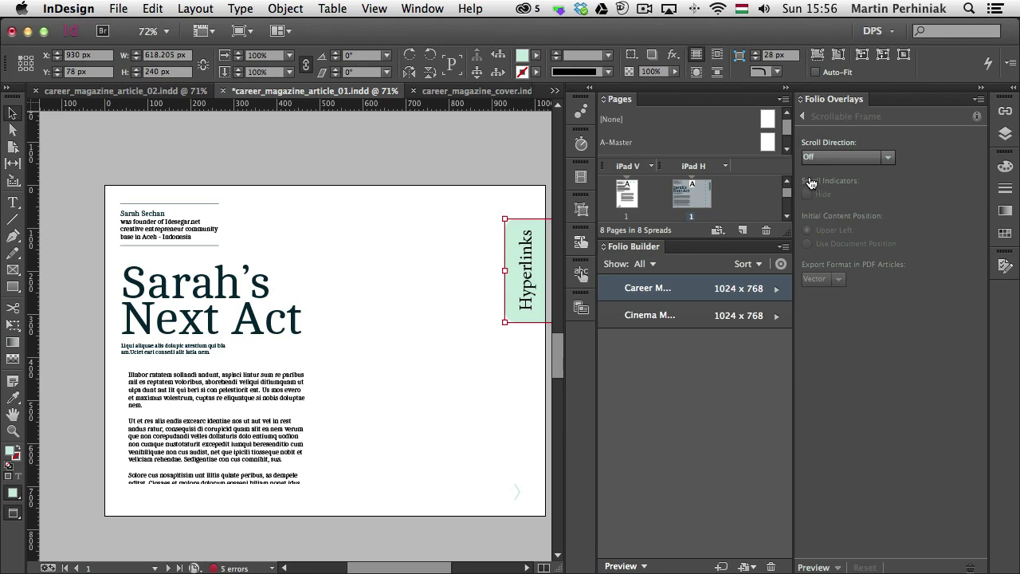
click(826, 157)
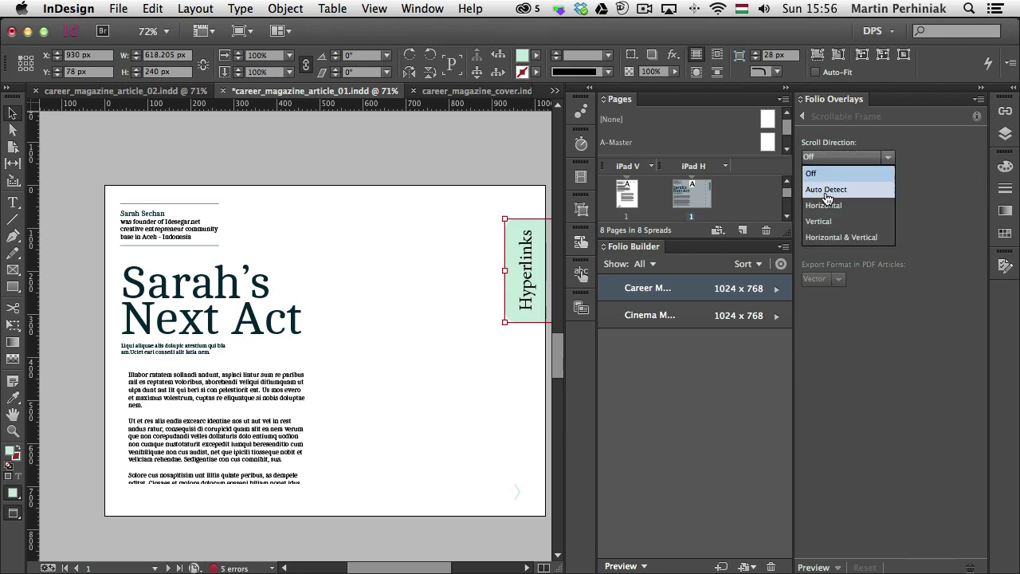
click(829, 192)
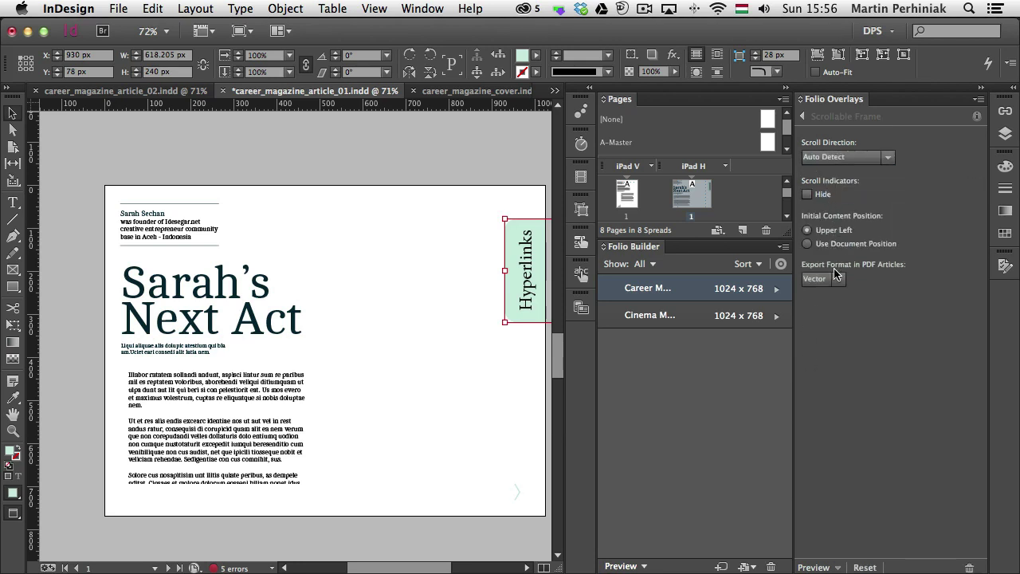
click(825, 247)
click(407, 241)
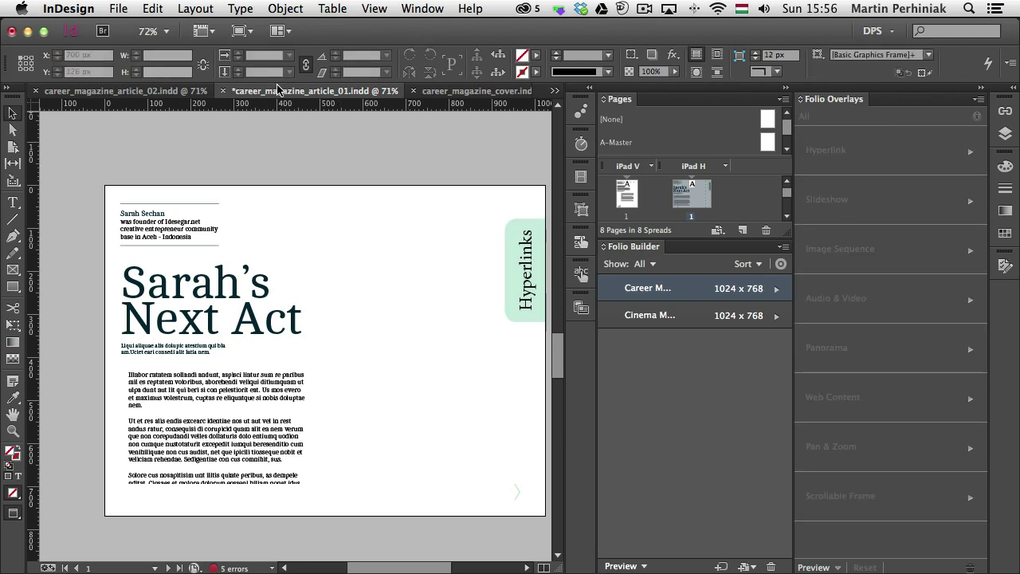
- Save the article document, and update Article 1 in the Career Magazine folio
key(super+s)
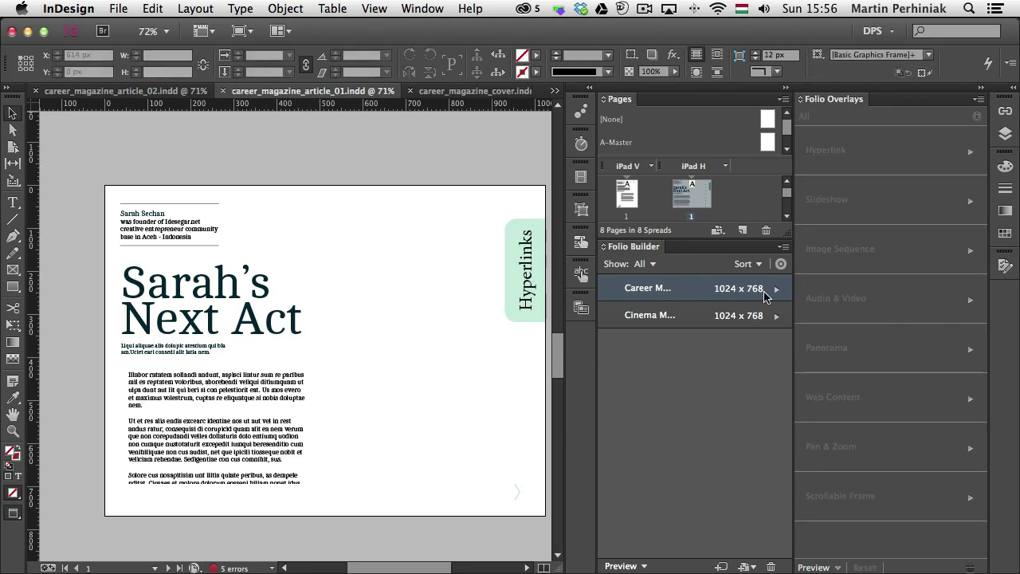
click(774, 290)
click(682, 317)
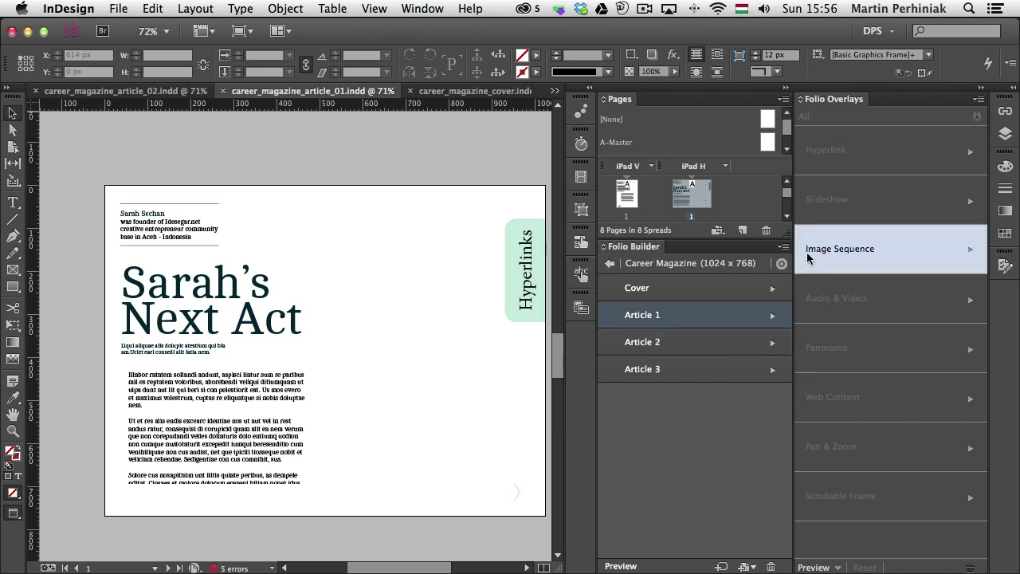
click(783, 246)
click(814, 295)
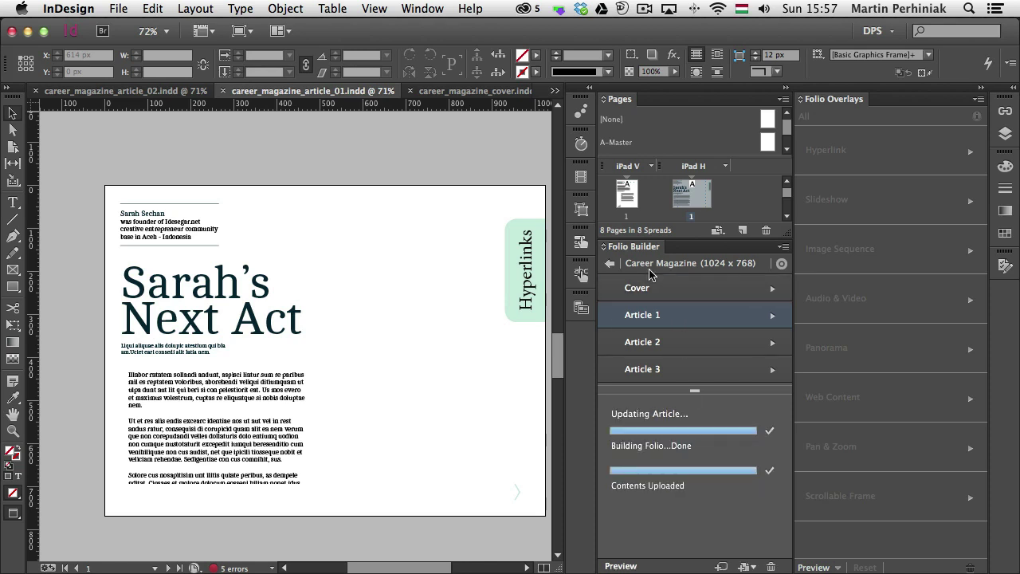
- Preview the Career Magazine folio in Adobe Content Viewer, zoomed out to 75%
click(609, 266)
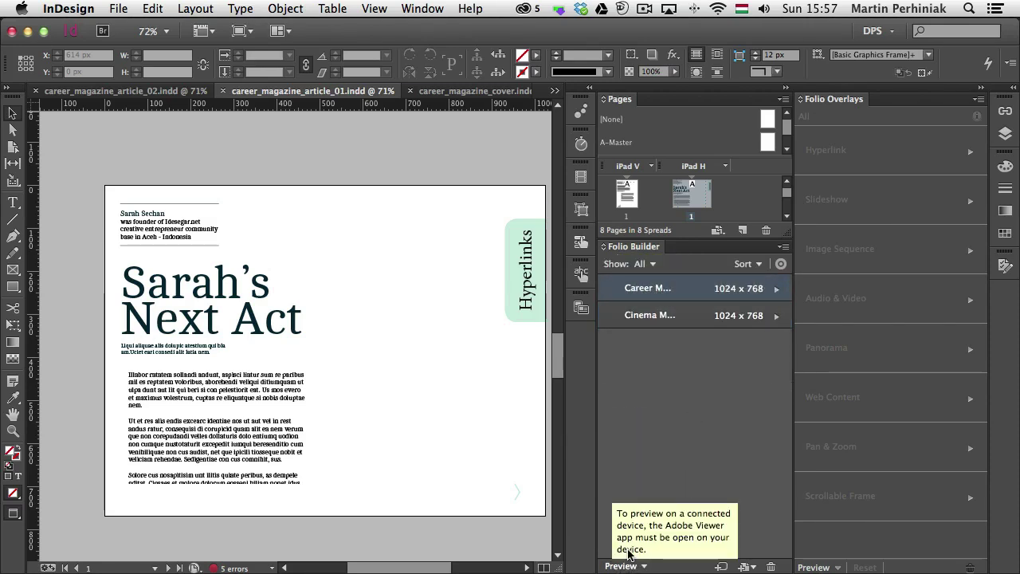
click(655, 565)
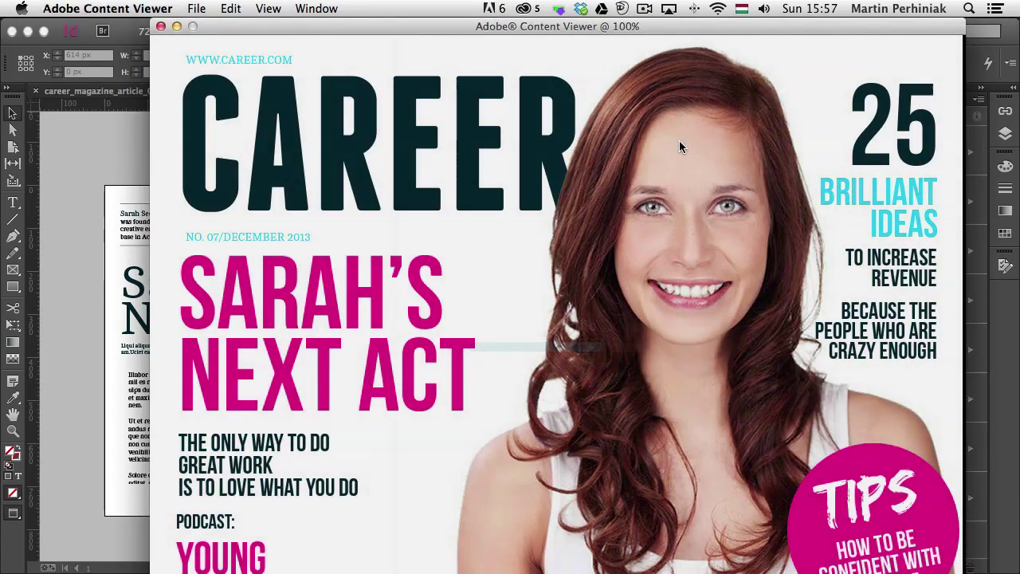
click(267, 9)
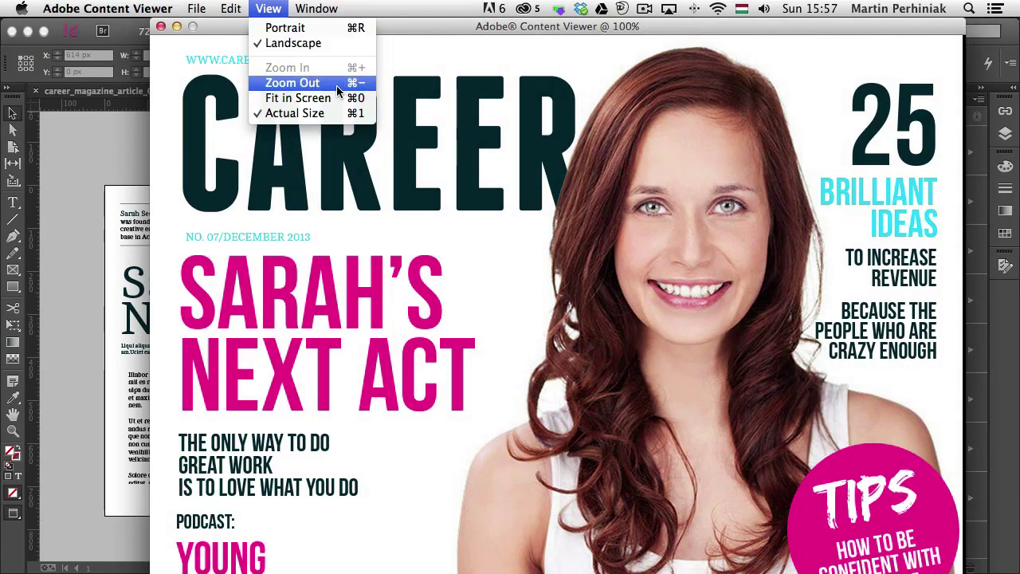
click(336, 84)
drag(437, 30, 402, 27)
- Go to the Sarah's Next Act article, test sliding the Hyperlinks tab inward, and close the preview
drag(580, 266, 360, 234)
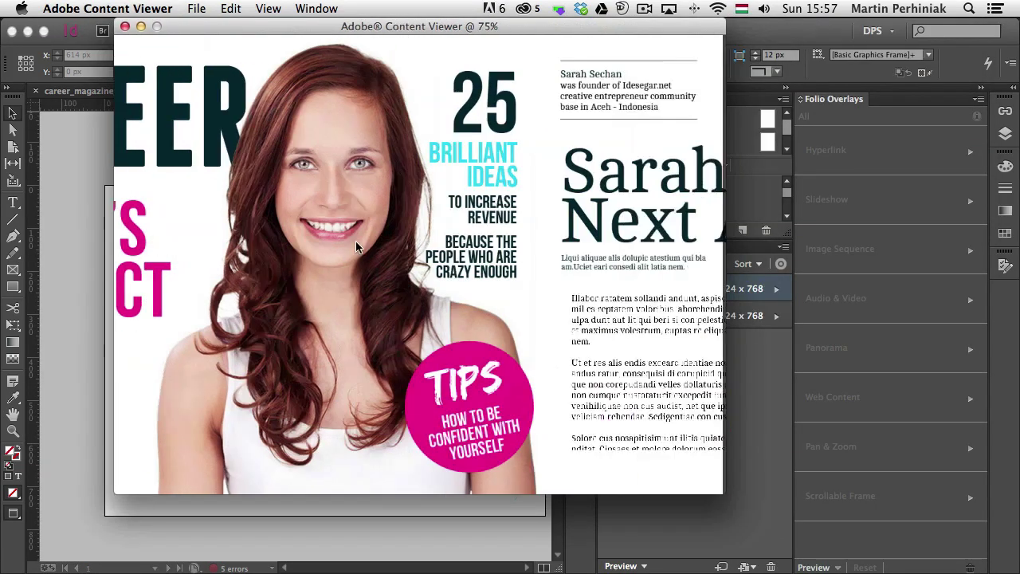
click(504, 357)
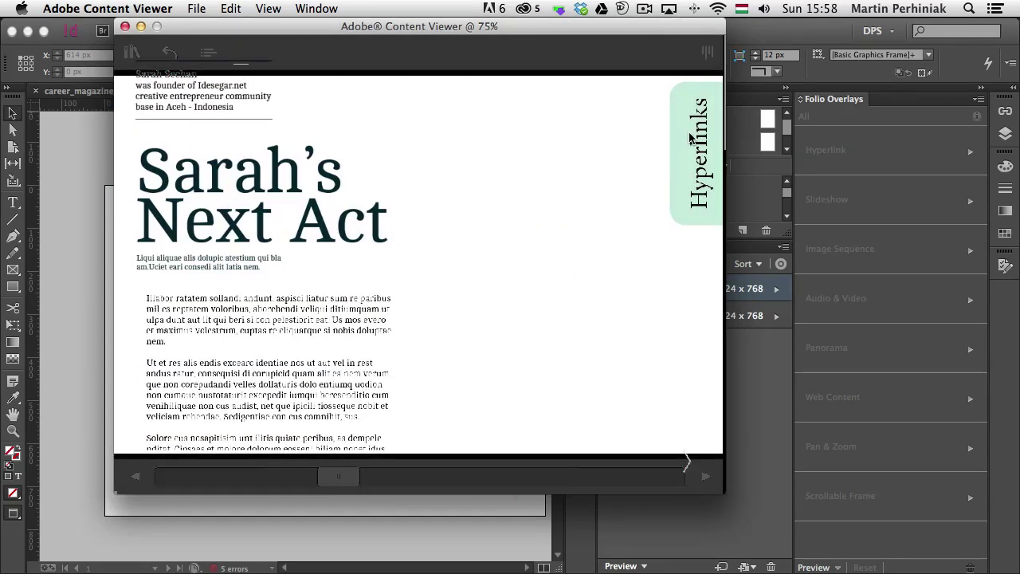
drag(692, 139, 466, 255)
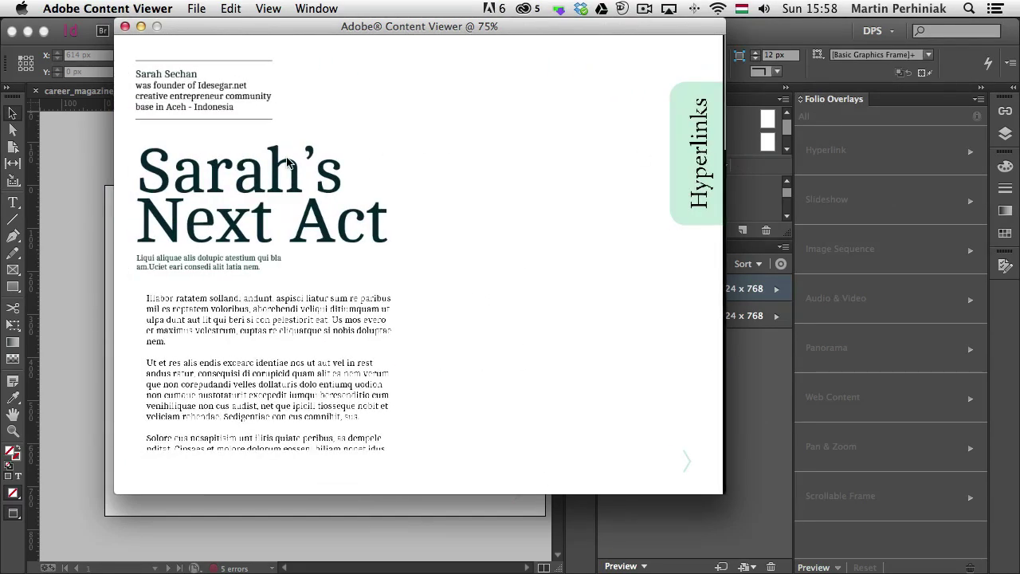
click(125, 27)
- Move the mint-green frame back onto the page to X 532 px
click(526, 275)
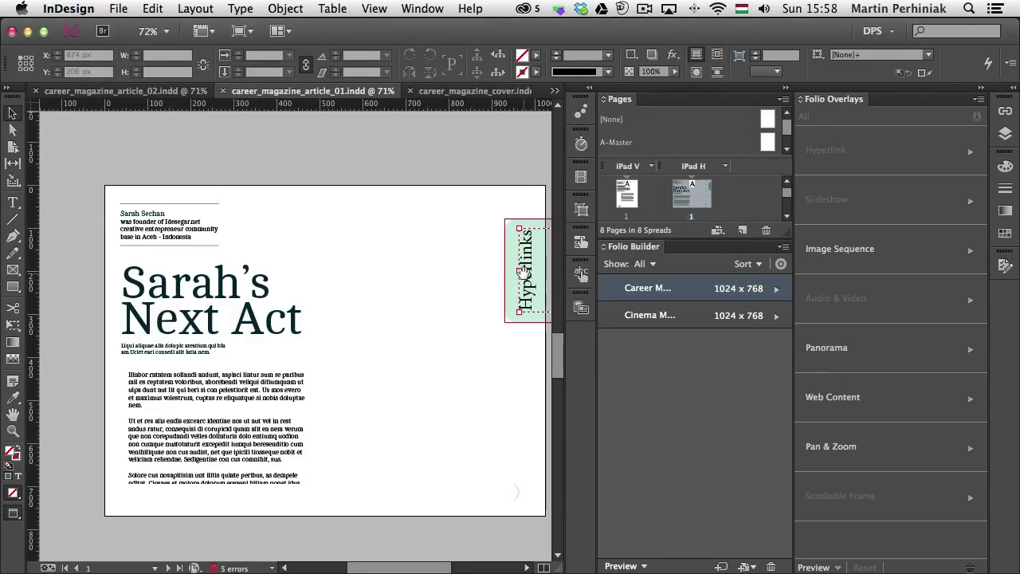
click(445, 224)
click(506, 224)
drag(506, 225, 340, 231)
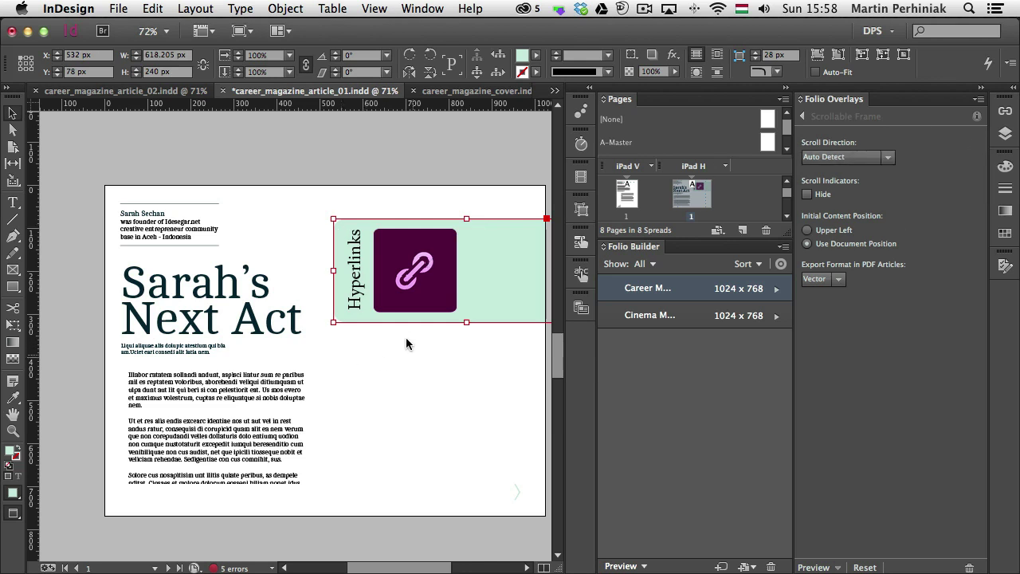
- Take the Hyperlinks group out of the mint-green frame and place it below, and reset the frame's Scrollable Frame settings
click(443, 272)
key(ctrl+x)
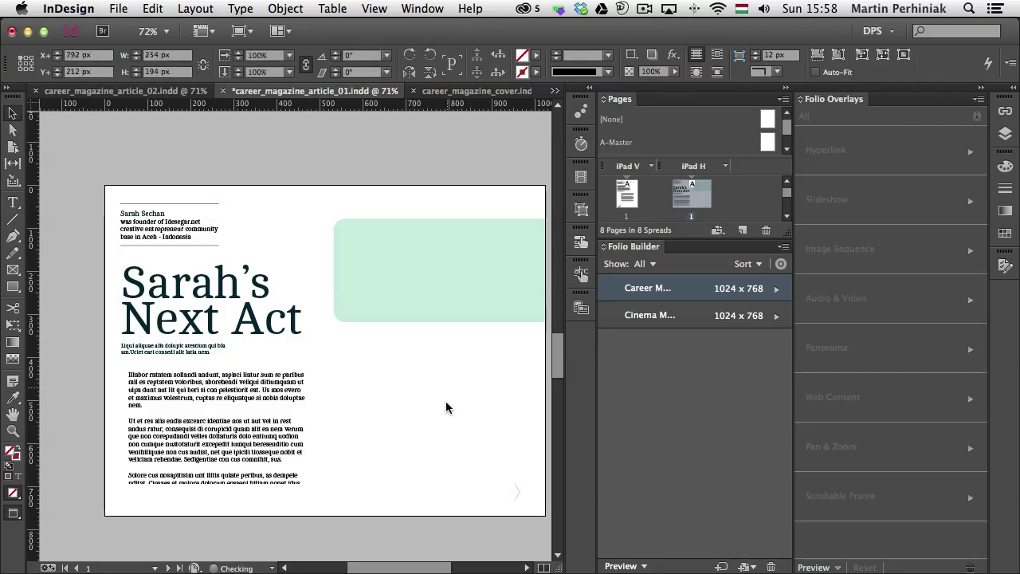
key(ctrl+v)
drag(296, 332, 380, 385)
click(392, 287)
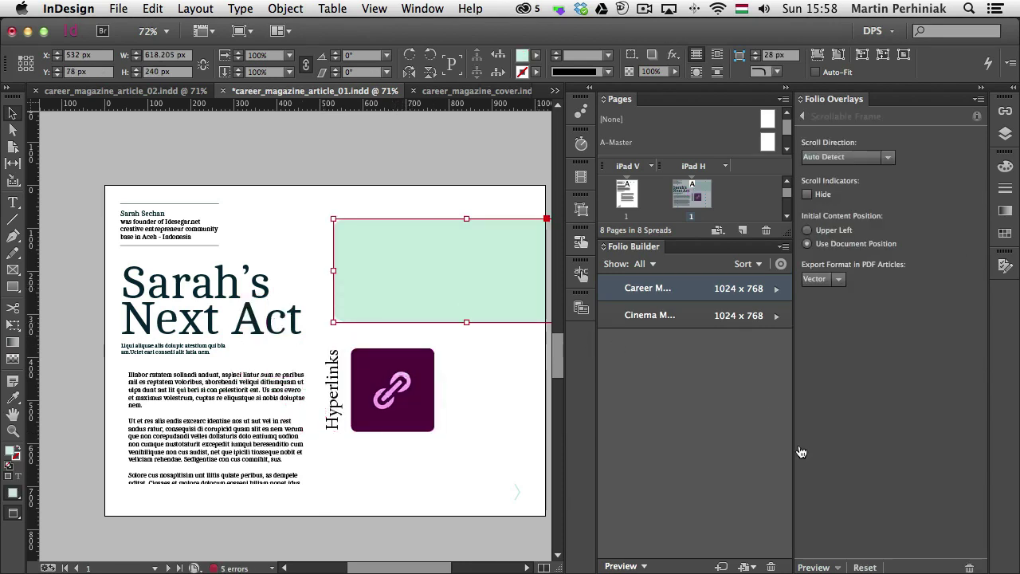
click(867, 566)
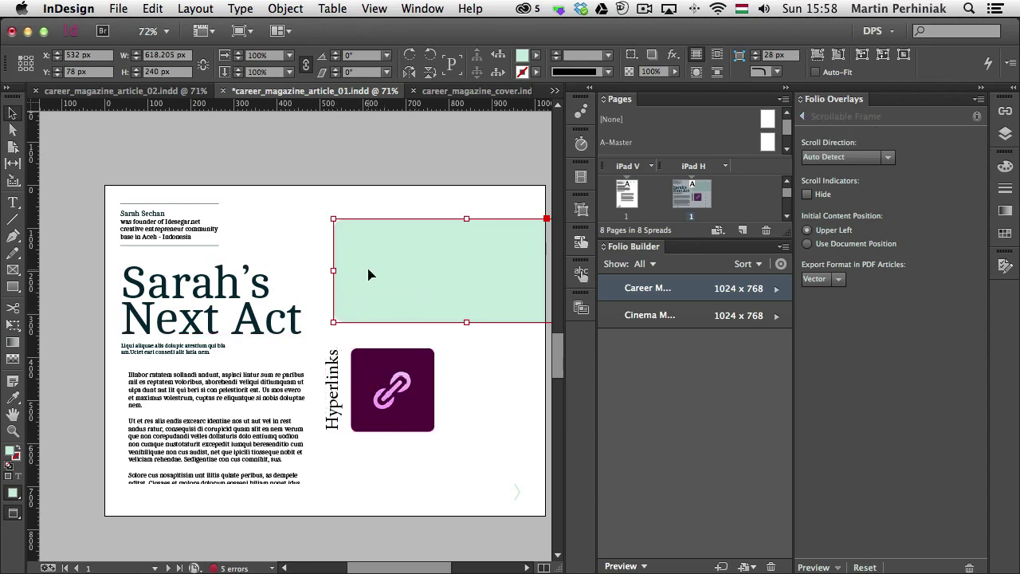
- Place the Hyperlinks group over the inner end of the mint-green frame, and group the two together
click(390, 389)
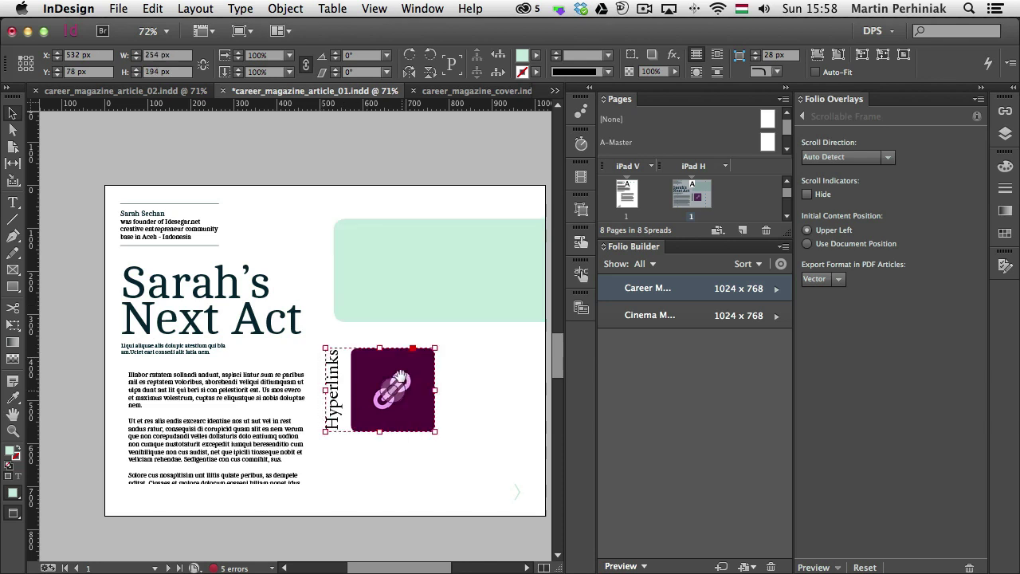
drag(378, 374, 396, 251)
drag(397, 250, 399, 257)
click(378, 303)
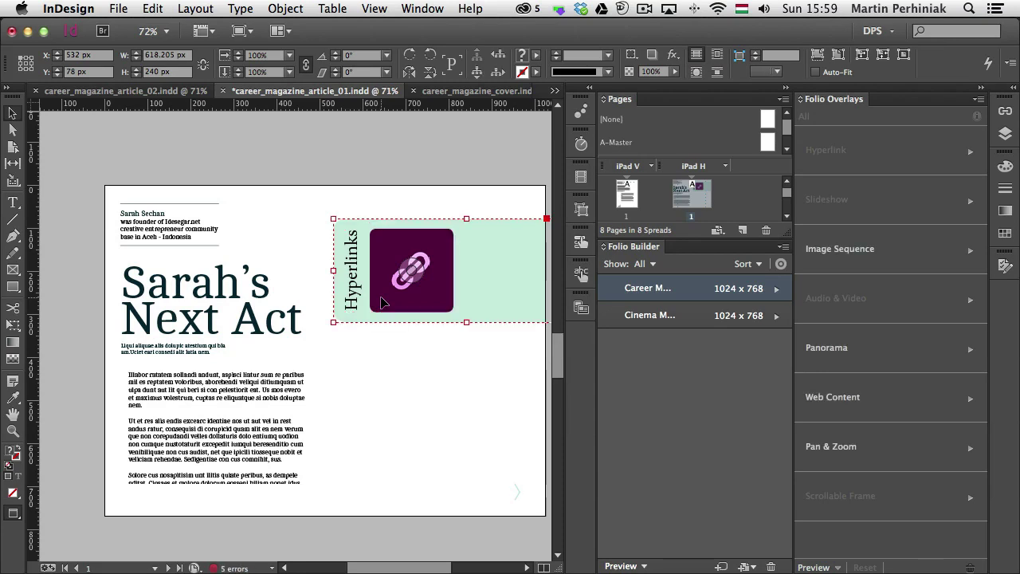
- Move the mint-green group down the page, and draw an empty rectangle frame about 478 by 254 px above it
drag(459, 315, 472, 464)
click(13, 270)
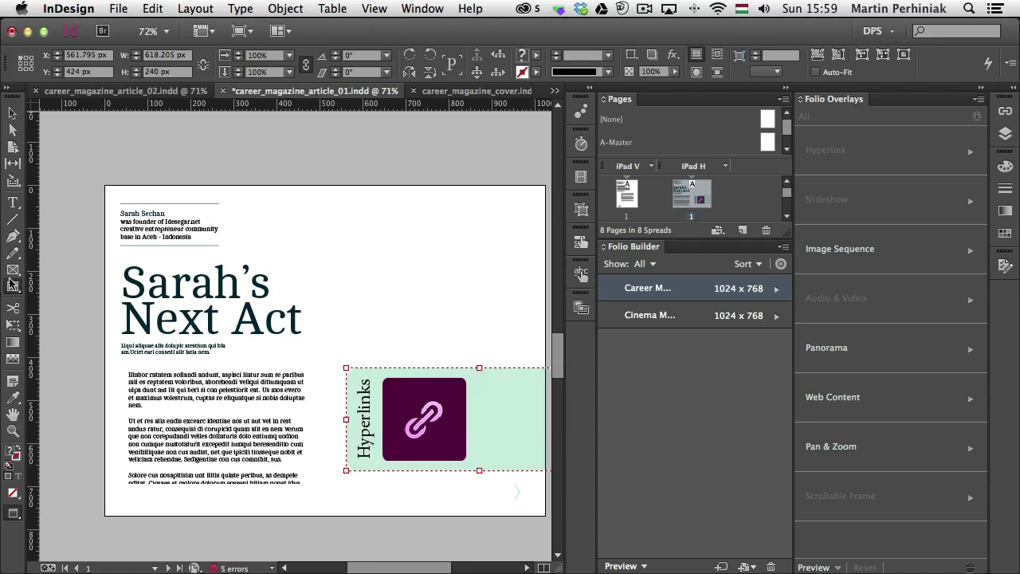
drag(339, 221, 535, 328)
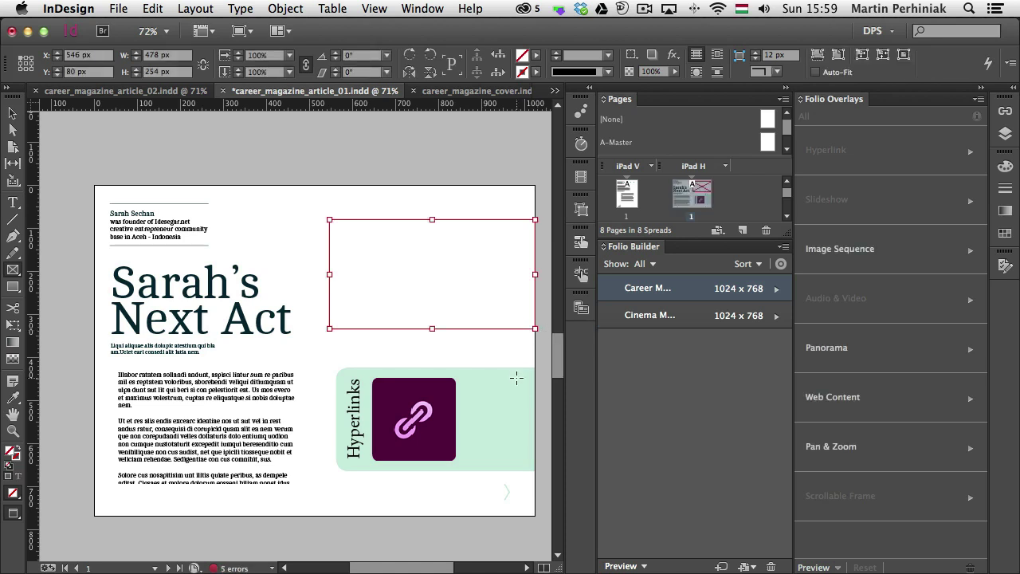
- Try the mint-green group over the empty frame with frame edges shown, and move the group back below it
drag(383, 392, 394, 245)
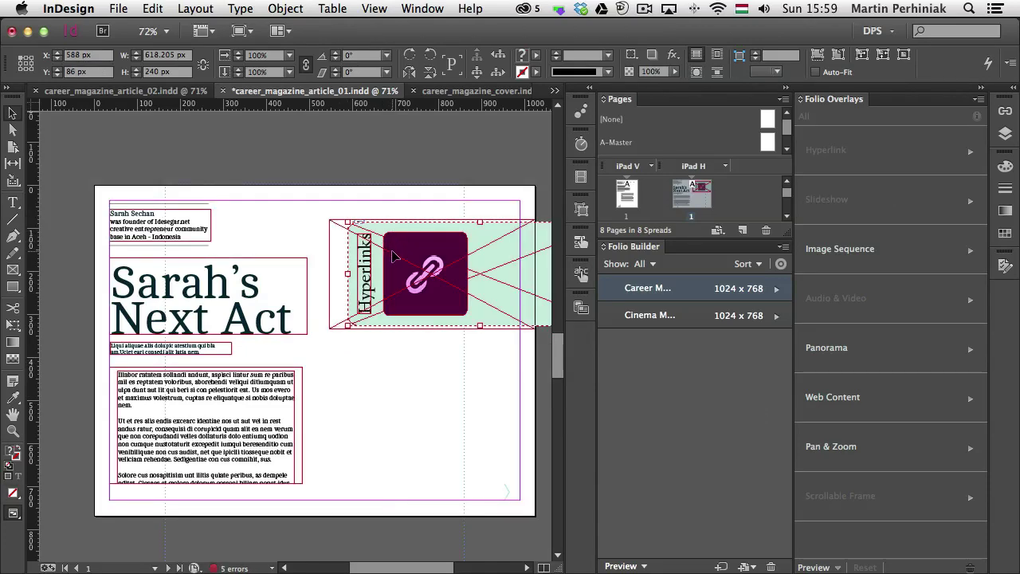
click(337, 239)
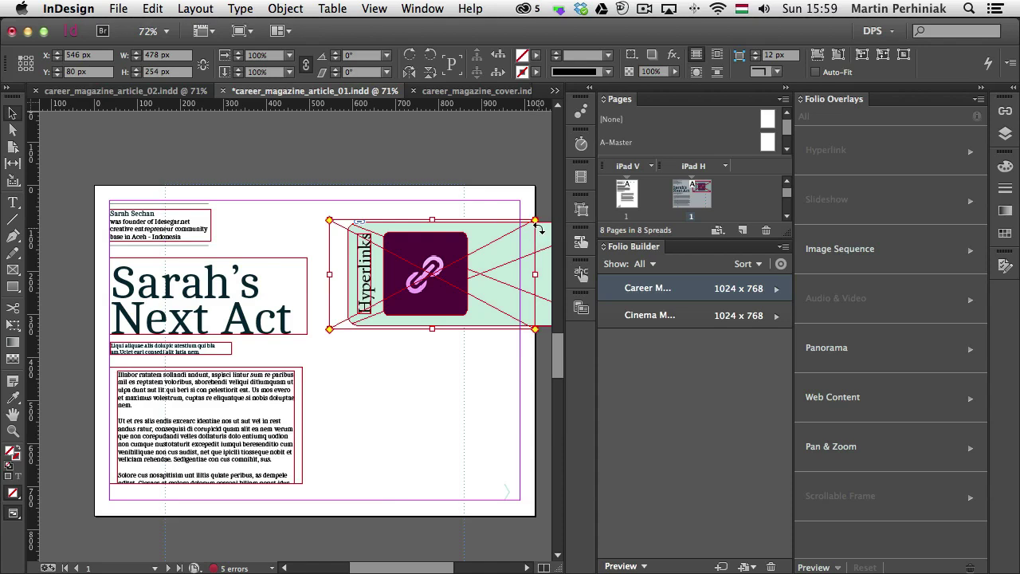
drag(530, 239, 533, 367)
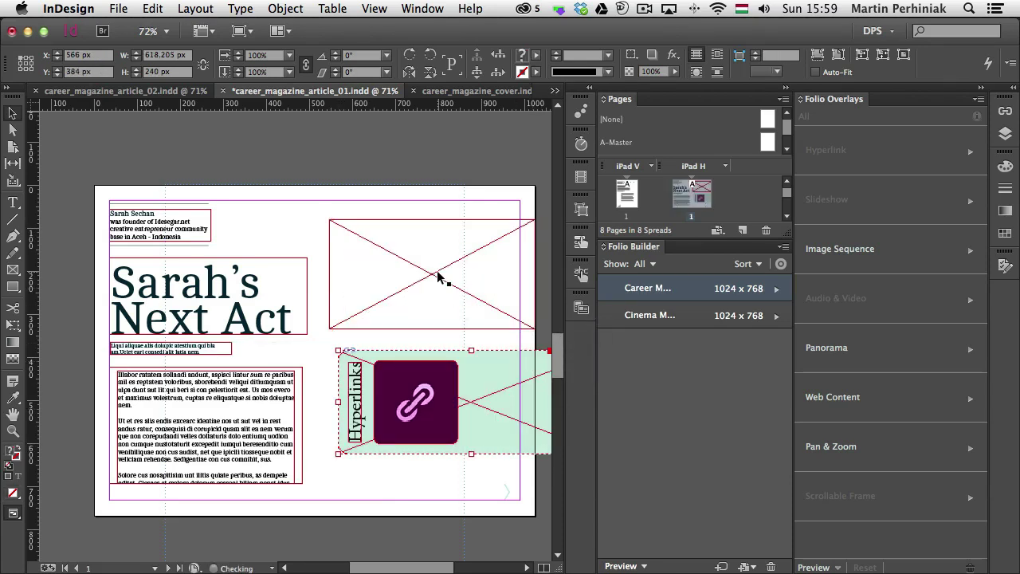
- Shift the empty frame to Y 86 px, and move the mint-green group into it using Cut and Paste Into
click(439, 278)
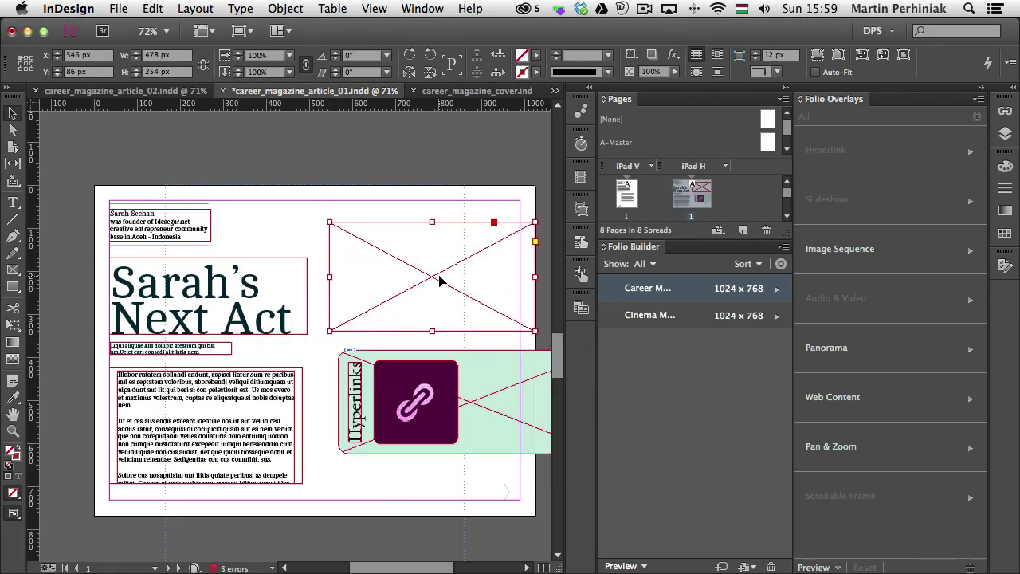
click(443, 382)
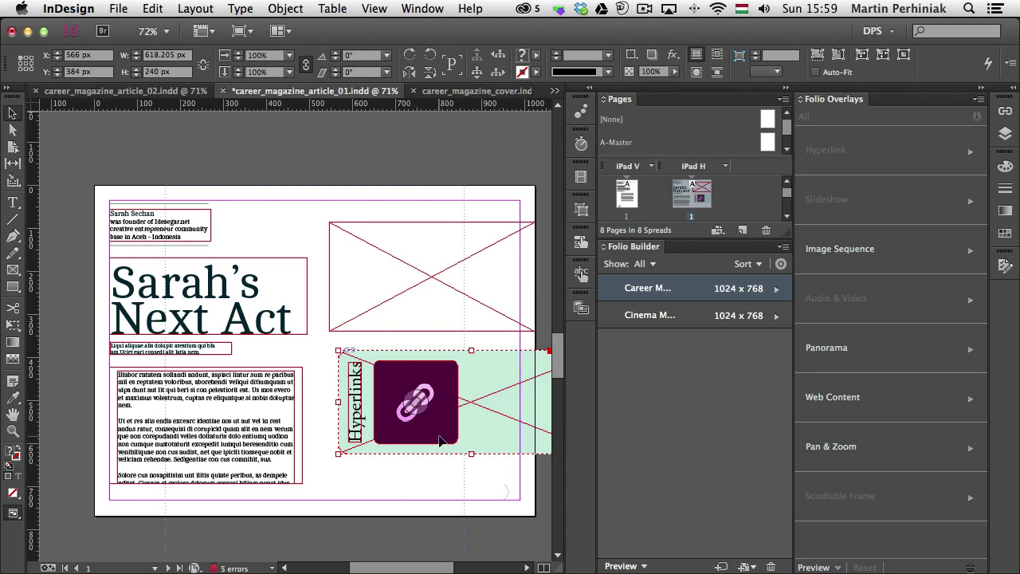
click(163, 8)
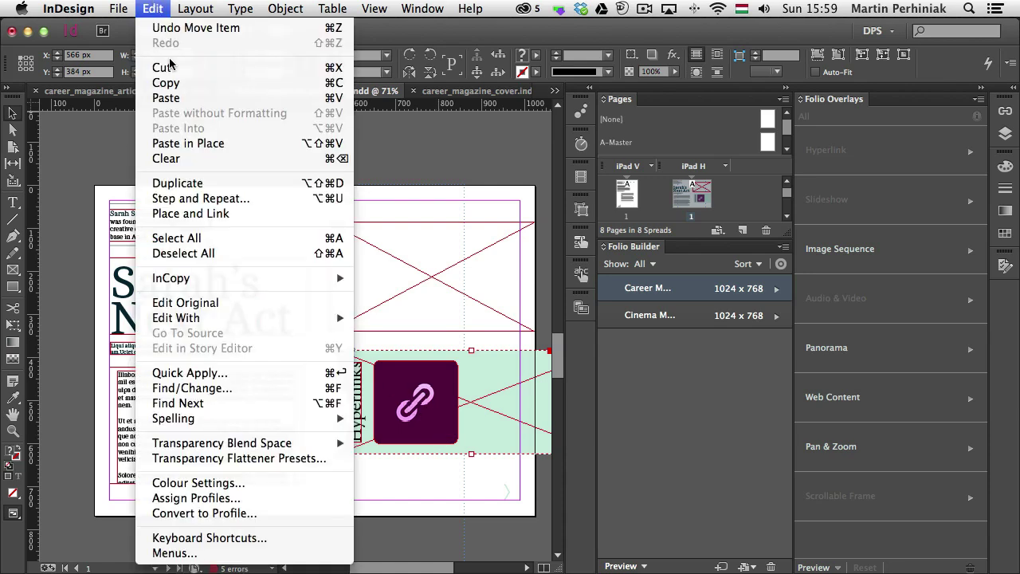
click(164, 68)
click(420, 253)
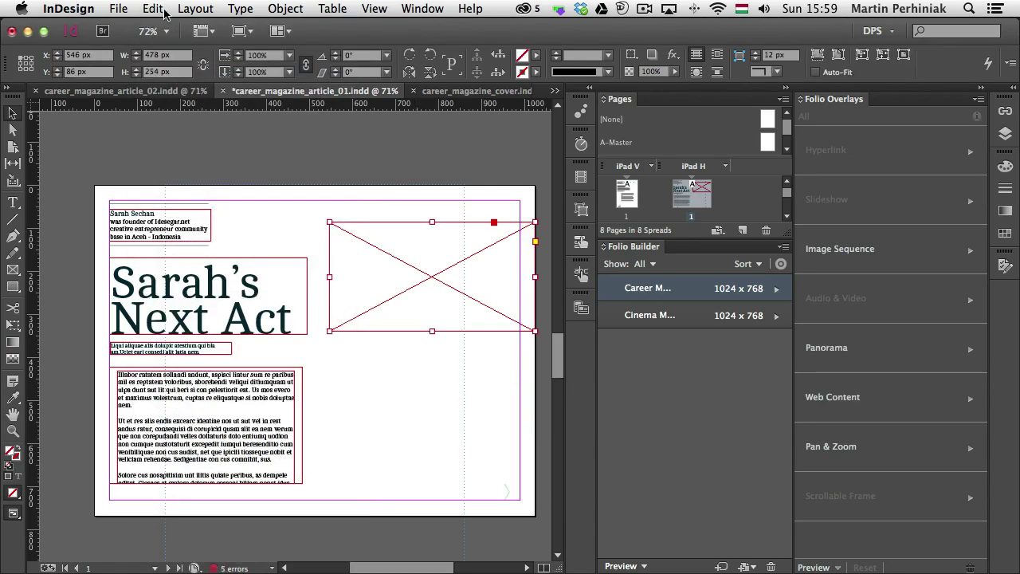
click(157, 7)
click(192, 128)
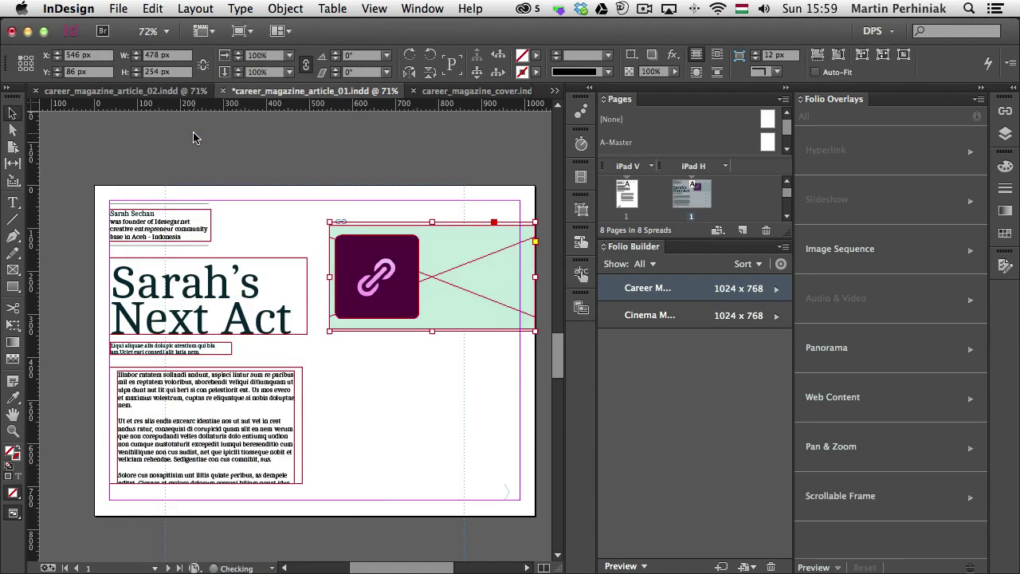
- Slide the mint-green group inside its container frame outward until only the Hyperlinks tab shows at the page edge, and deselect it
mouse_move(439, 273)
mouse_down()
mouse_move(510, 279)
mouse_move(430, 275)
mouse_up()
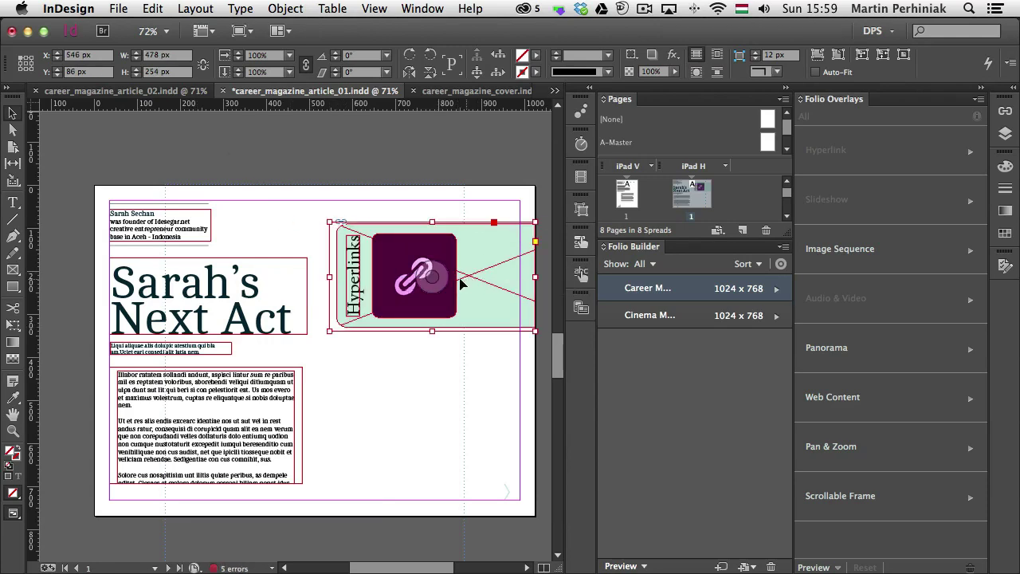
key(Escape)
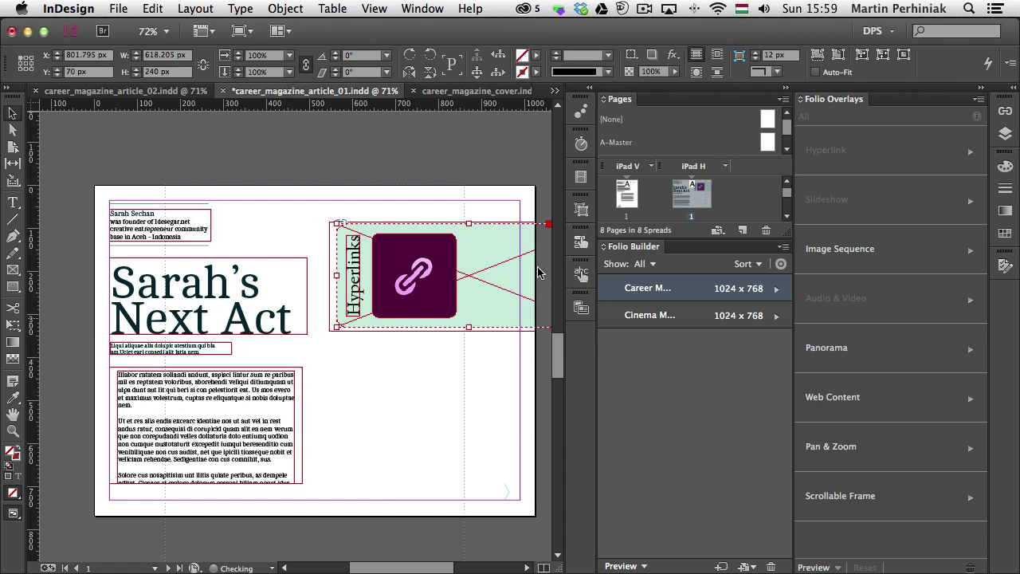
drag(519, 282, 602, 286)
scroll(352, 297, right, 5)
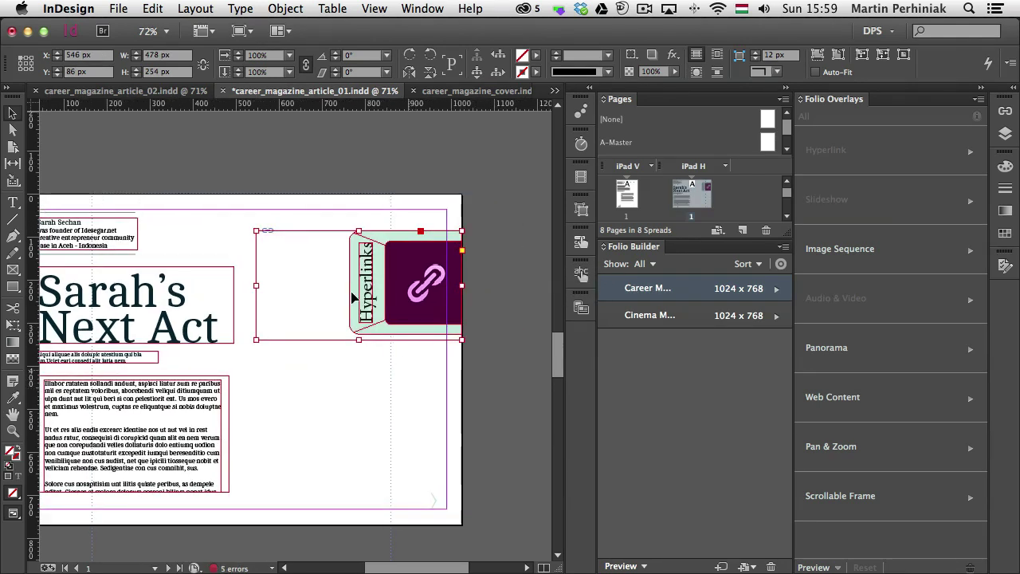
drag(353, 297, 378, 287)
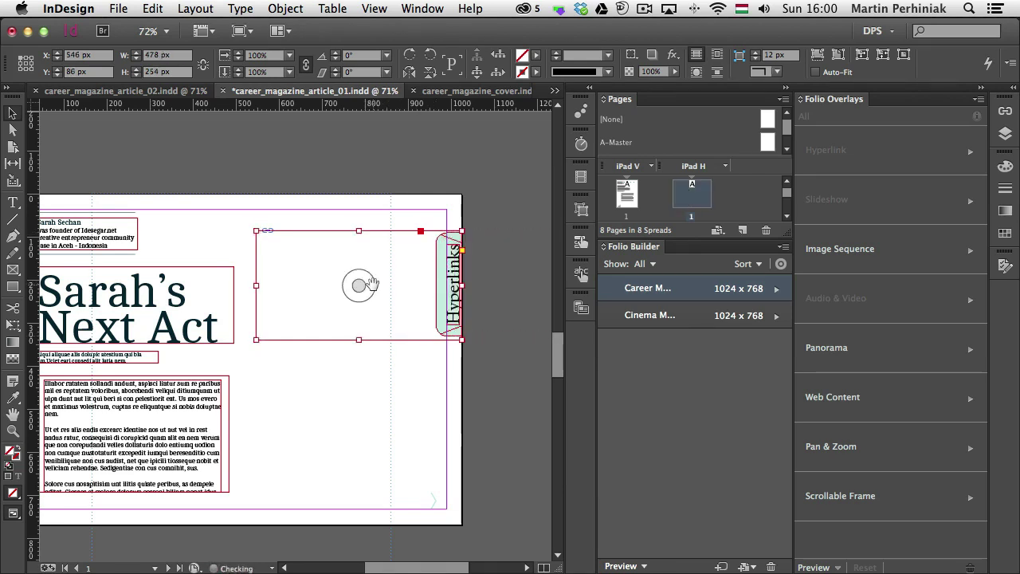
click(407, 440)
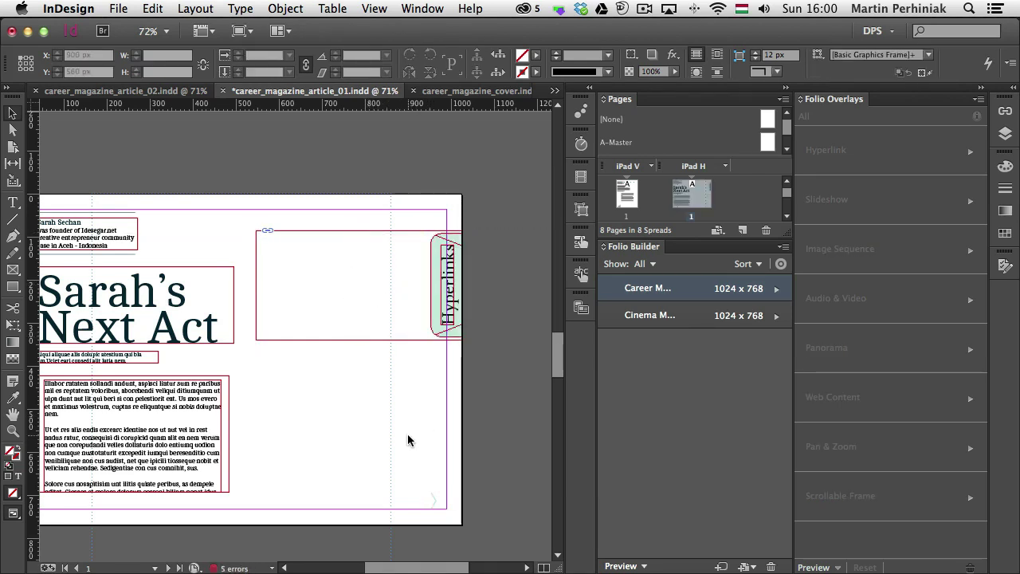
- Make the container frame a scrollable frame with Auto Detect scroll direction and hidden scroll indicators, and save the document
click(261, 267)
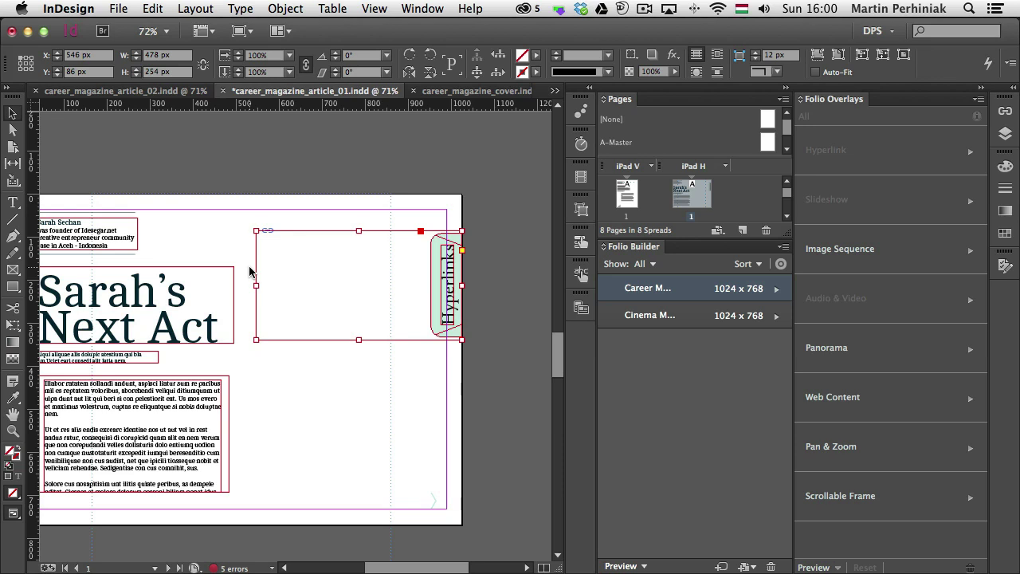
click(840, 495)
click(835, 156)
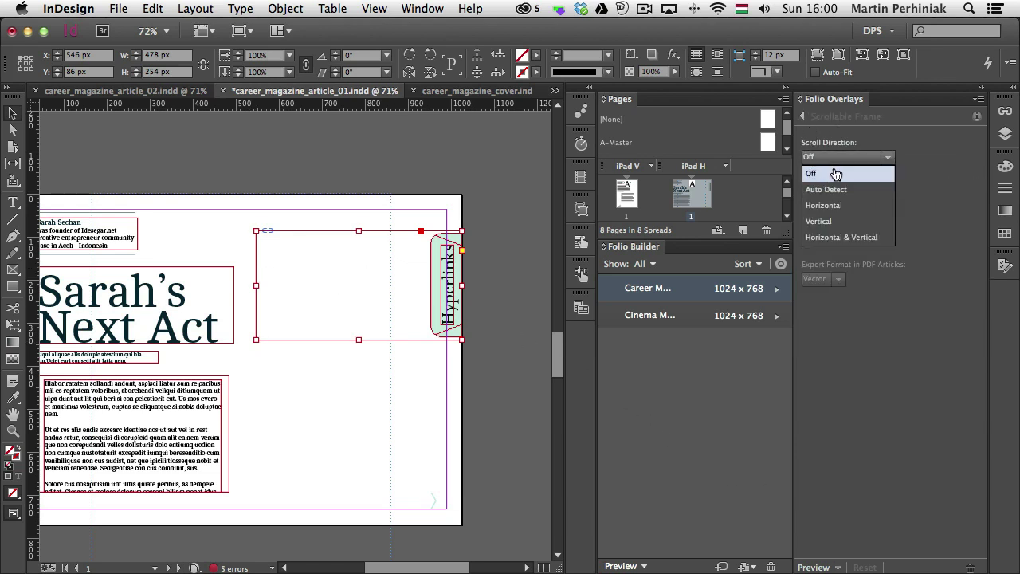
click(833, 186)
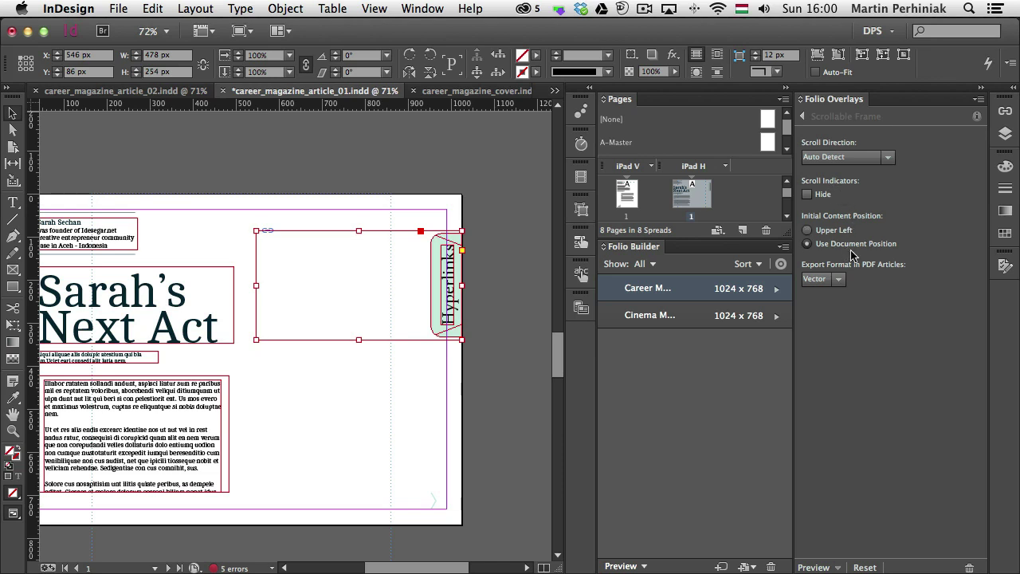
click(807, 194)
key(super+s)
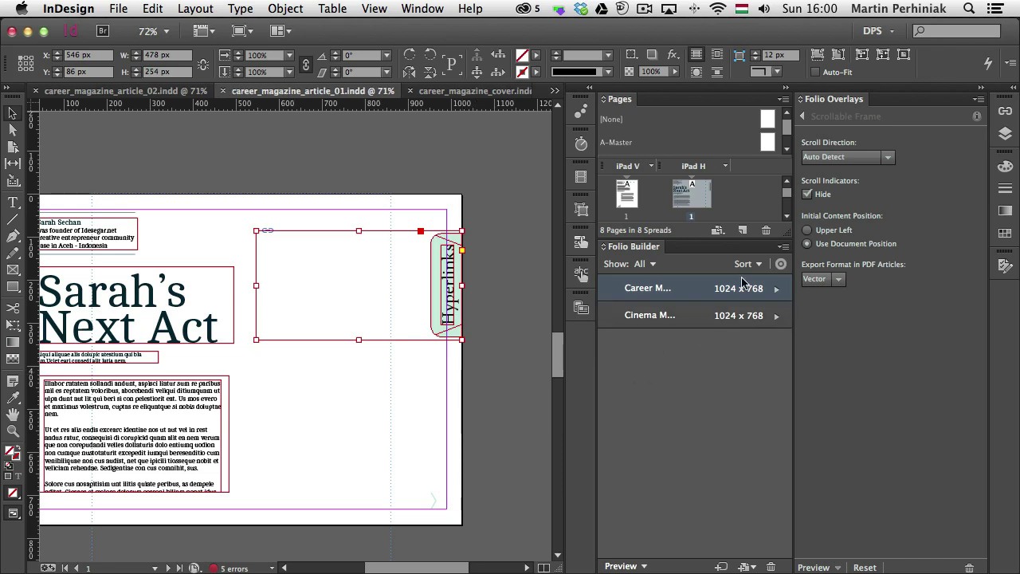
- Open the Career Magazine folio's article list and update Article 1
click(773, 293)
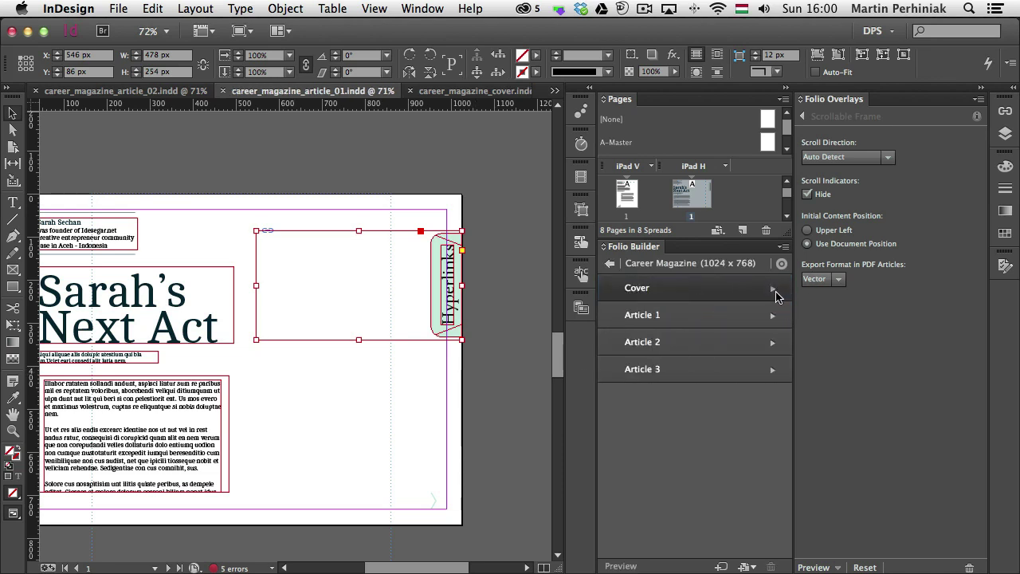
click(715, 323)
click(784, 246)
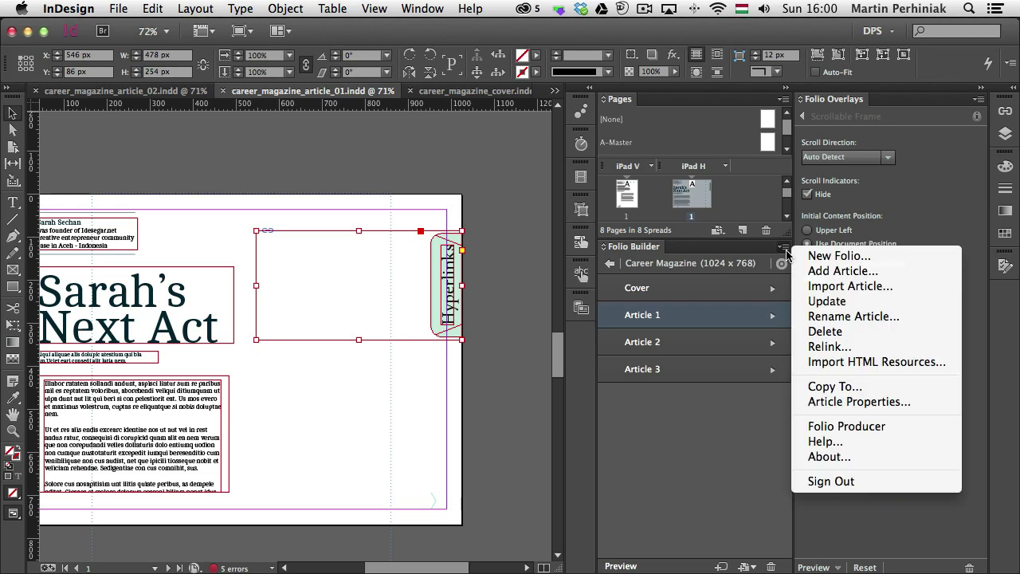
click(843, 301)
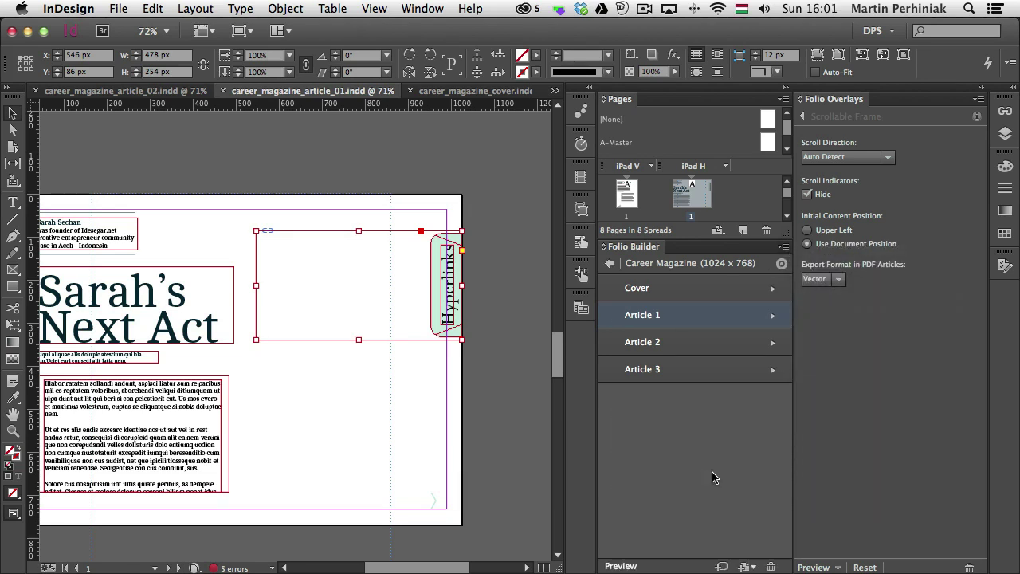
- Preview the Career Magazine folio in Adobe Content Viewer, go to the Sarah's Next Act article, and pull out the Hyperlinks tab
click(610, 265)
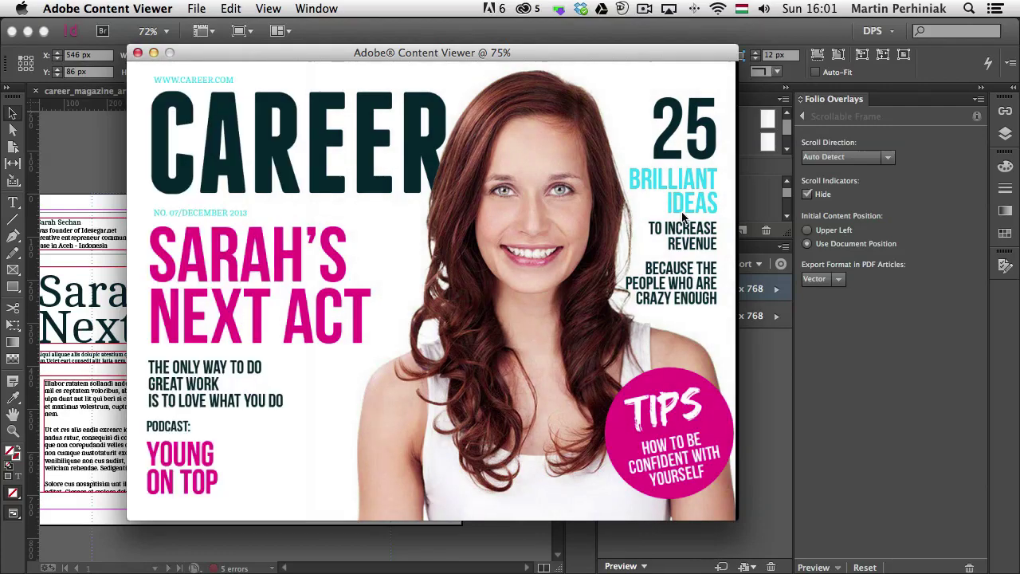
key(Right)
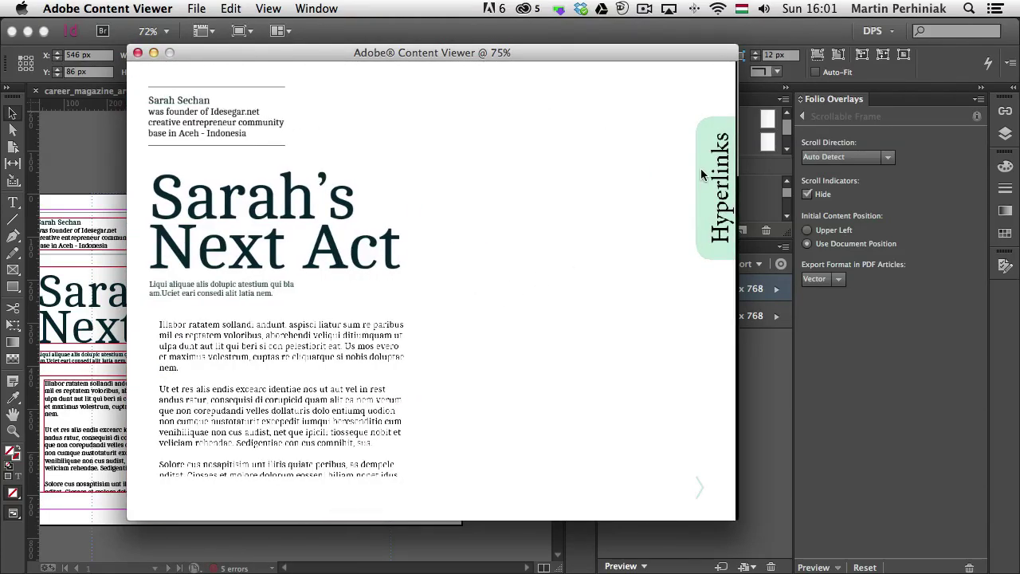
click(709, 174)
drag(701, 175, 201, 152)
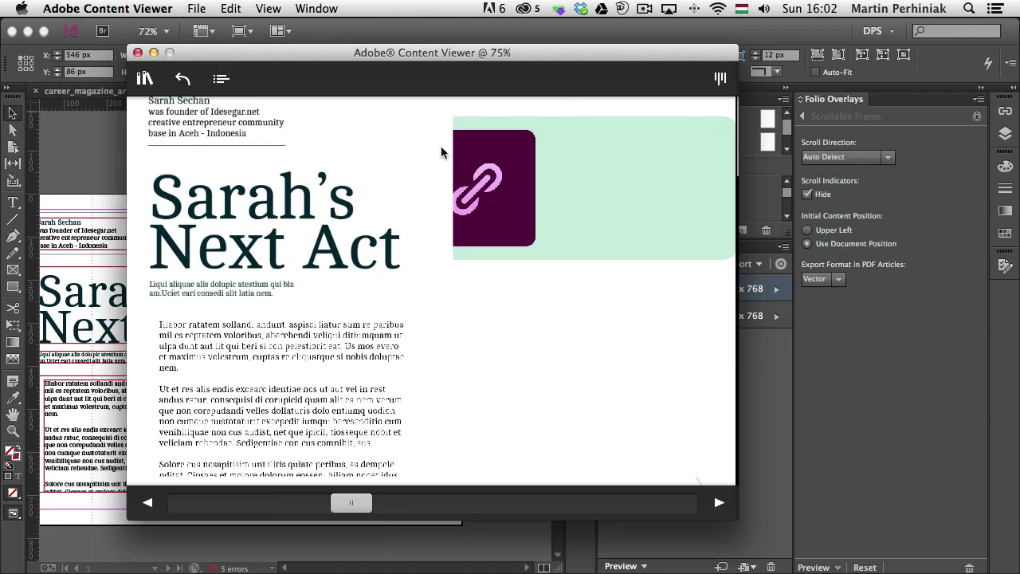
- Test the scrollable frame in the preview by sliding the Hyperlinks strip in and out across its range
drag(465, 154, 489, 149)
mouse_move(408, 134)
mouse_down()
mouse_move(646, 158)
mouse_move(230, 150)
mouse_move(539, 170)
mouse_move(474, 168)
mouse_move(414, 137)
mouse_up()
drag(479, 166, 254, 143)
drag(503, 154, 631, 162)
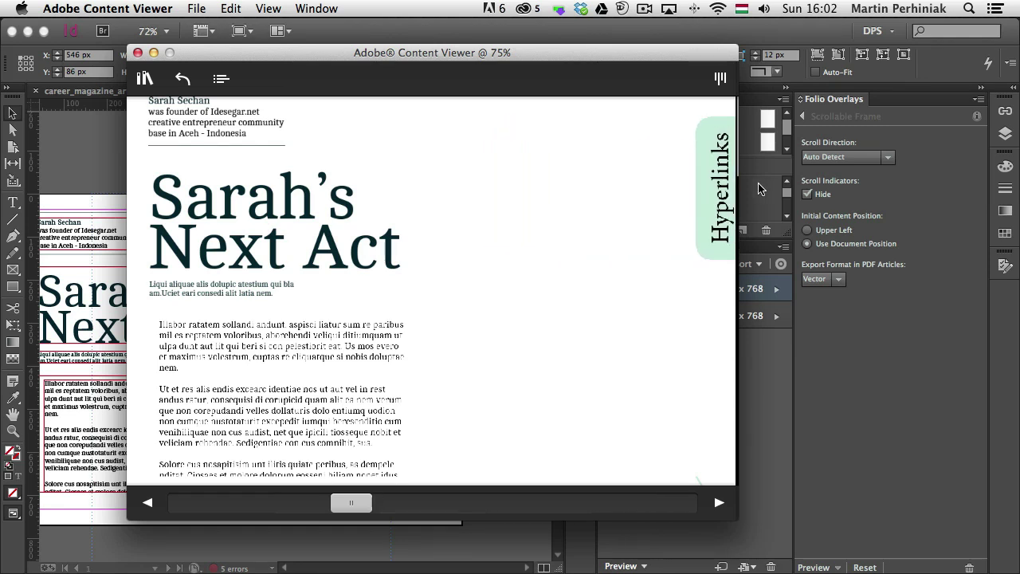
drag(630, 162, 639, 162)
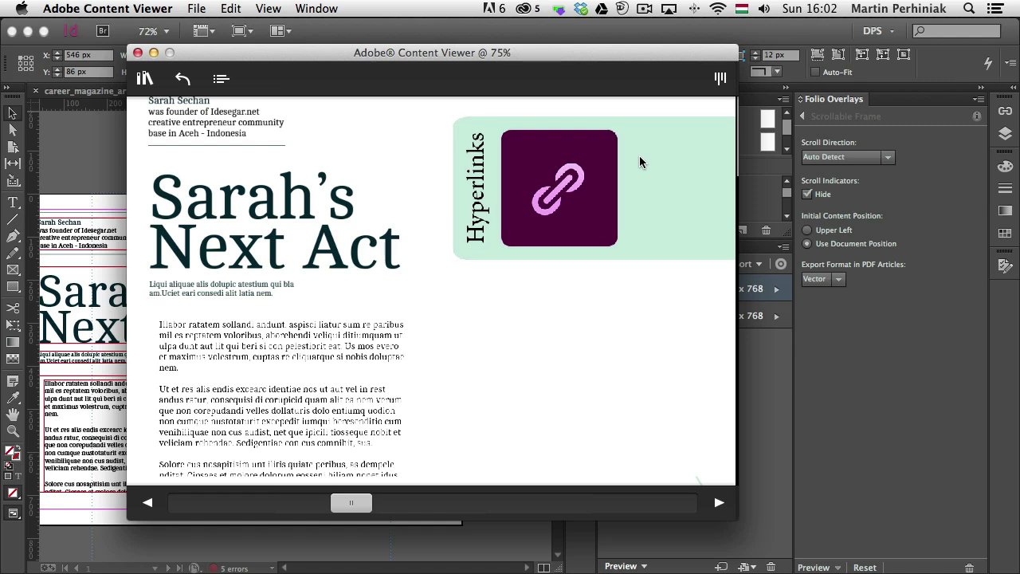
- Hide the viewer's navigation bars, check how the strip responds to short swipes and taps, and push it back to the page edge
click(639, 155)
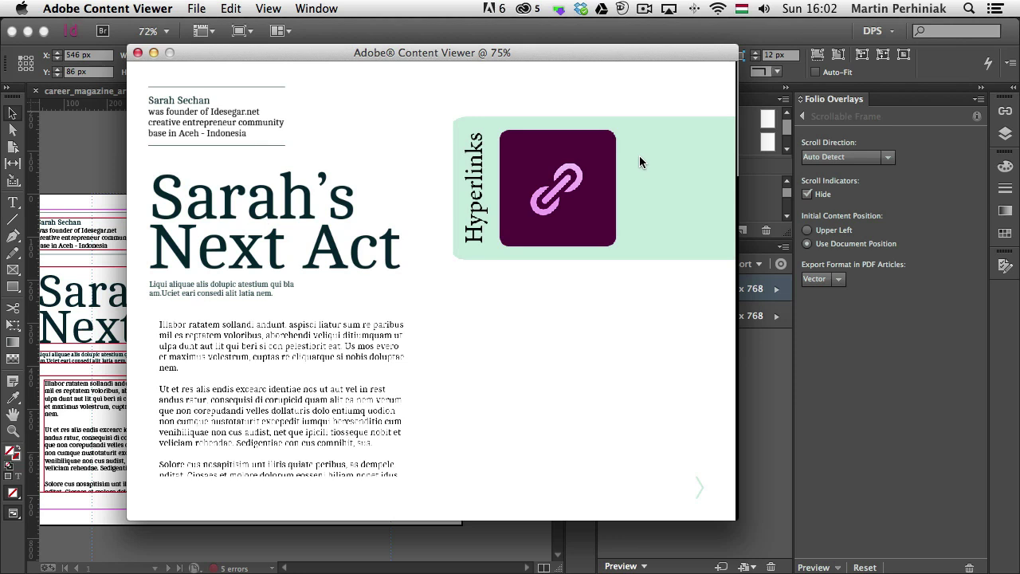
drag(566, 159, 580, 154)
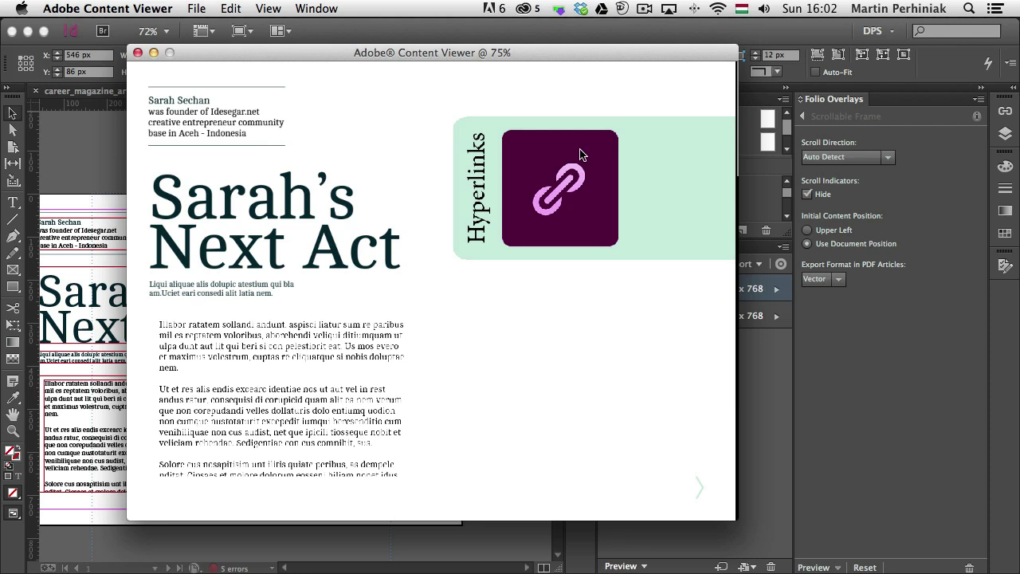
mouse_move(466, 165)
mouse_down()
mouse_move(683, 158)
mouse_move(464, 165)
mouse_up()
click(691, 163)
click(569, 222)
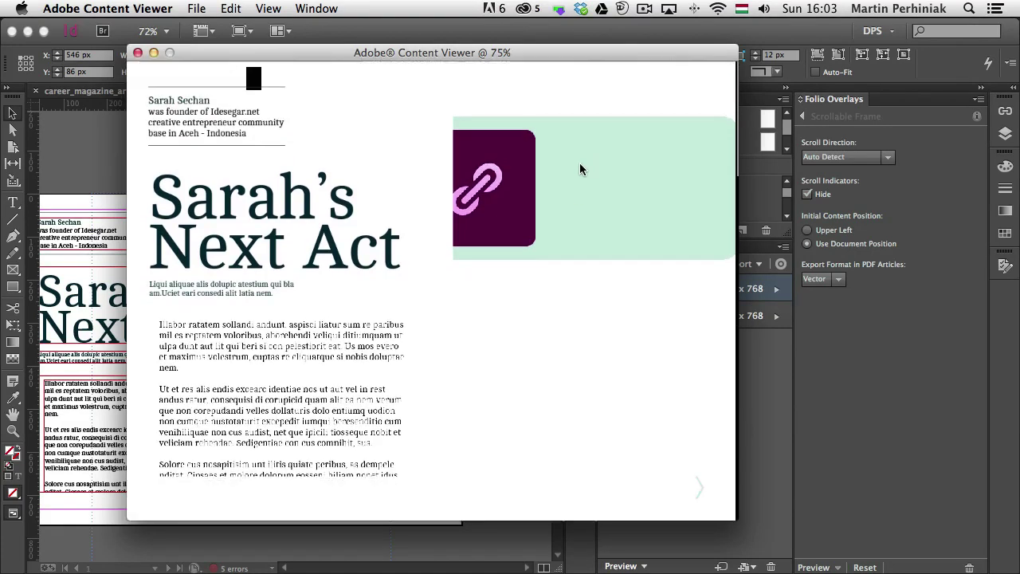
drag(563, 167, 805, 228)
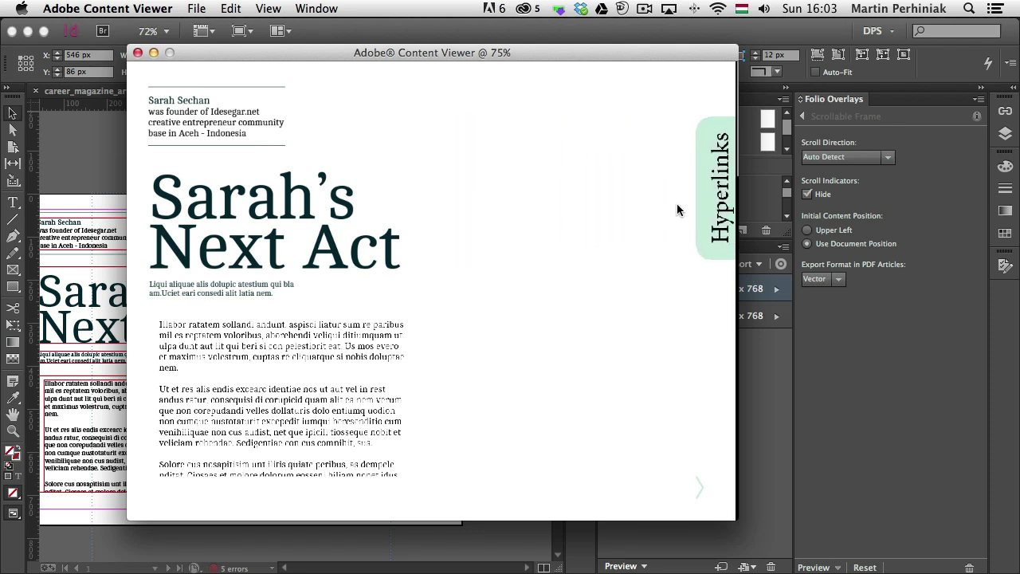